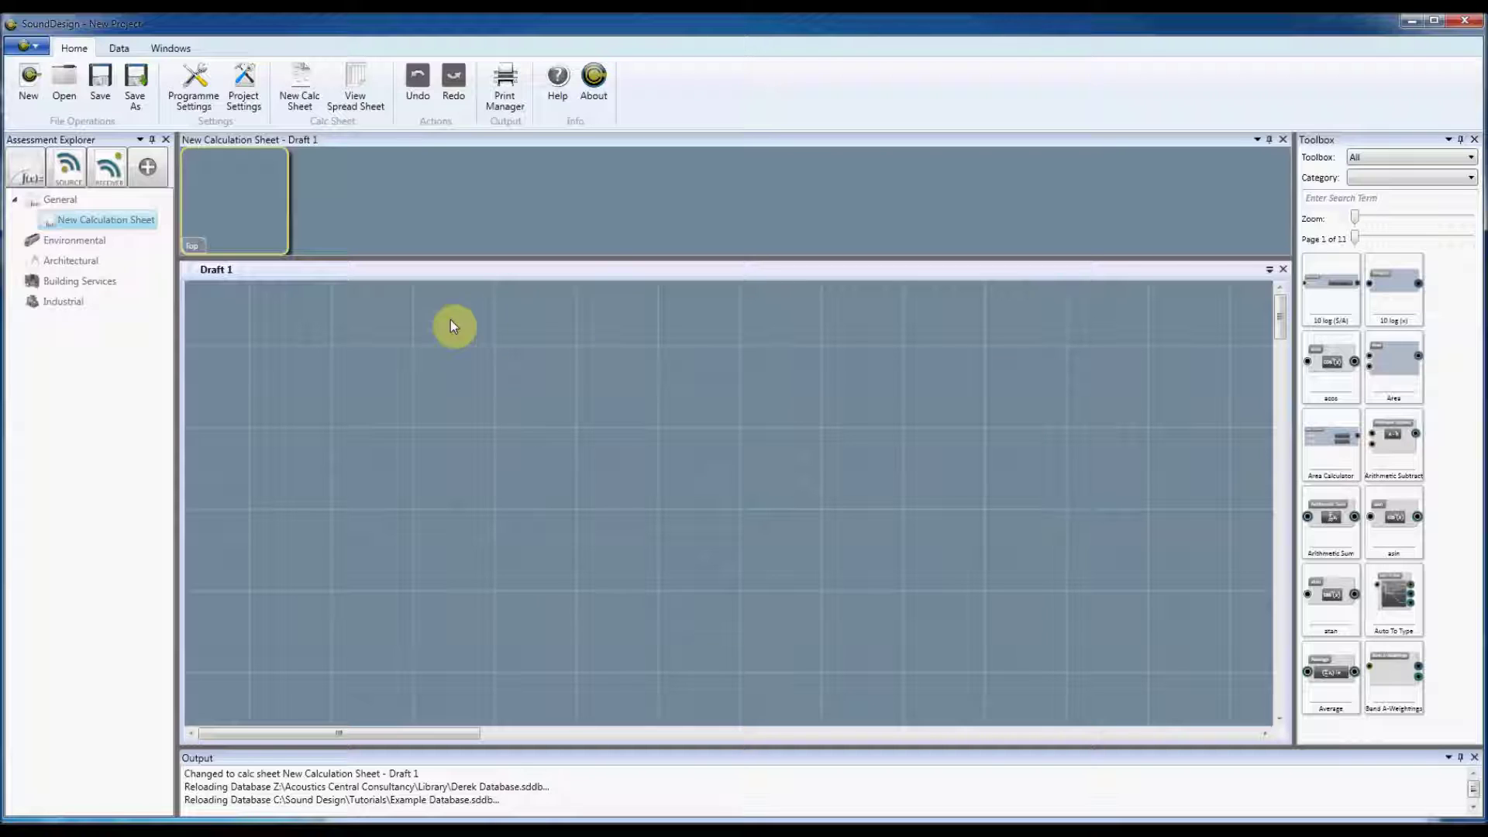
Create a new lookup table from Data > Lookup Tables.
{"action": "left_click", "coordinate": [119, 50]}
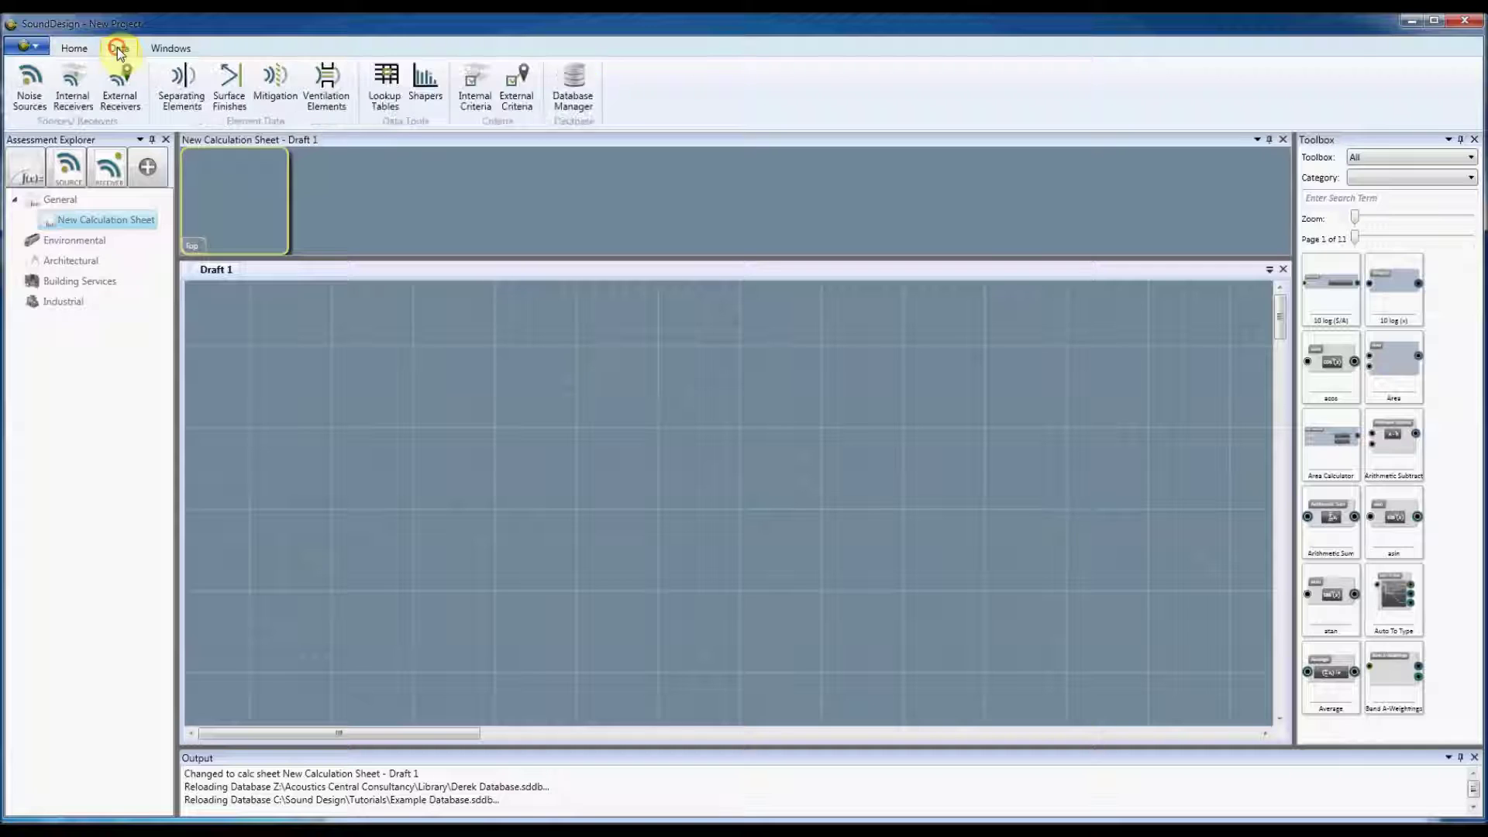
{"action": "left_click", "coordinate": [399, 101]}
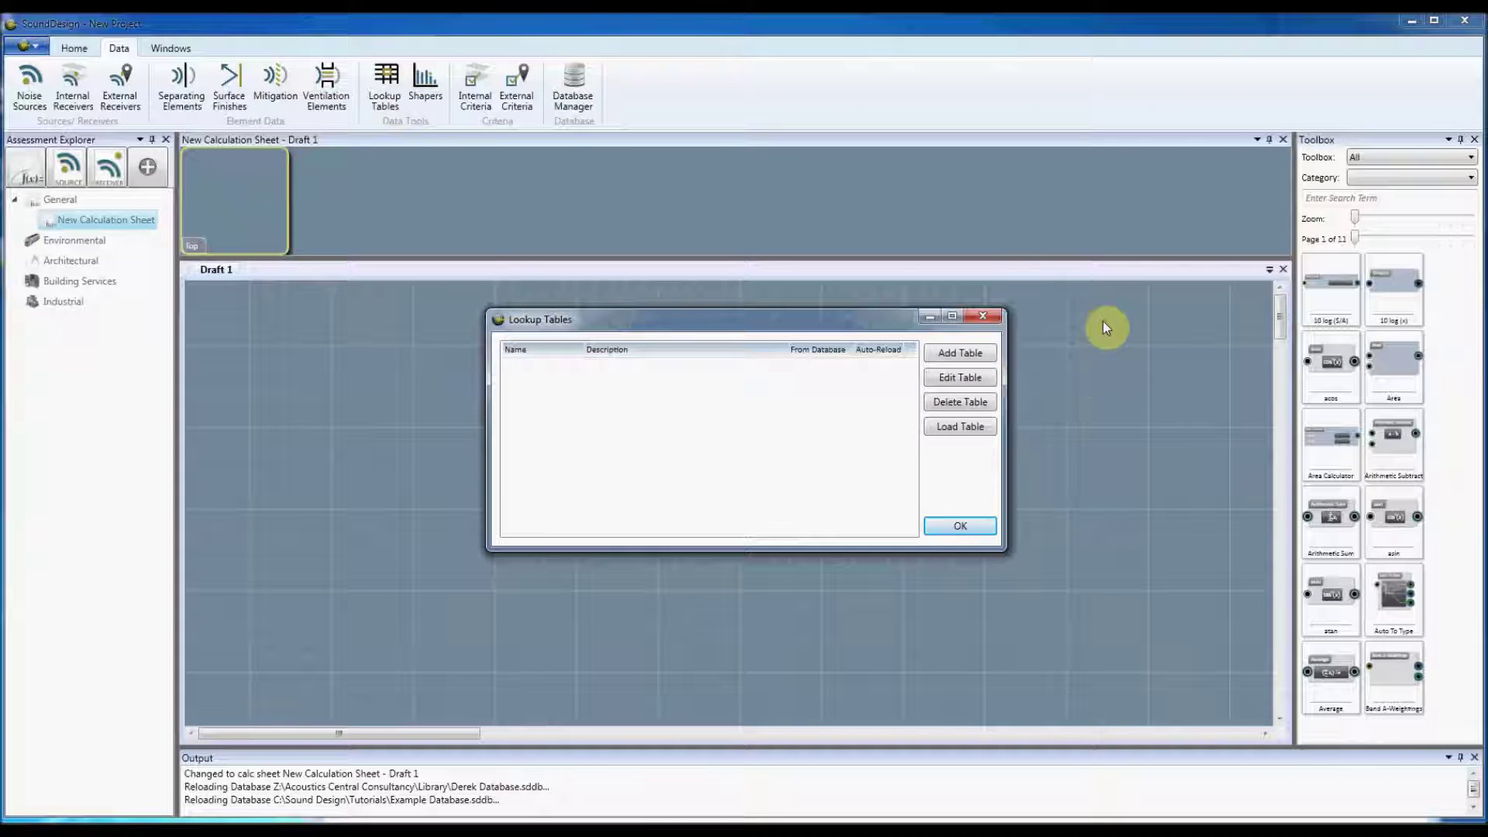
{"action": "left_click", "coordinate": [953, 355]}
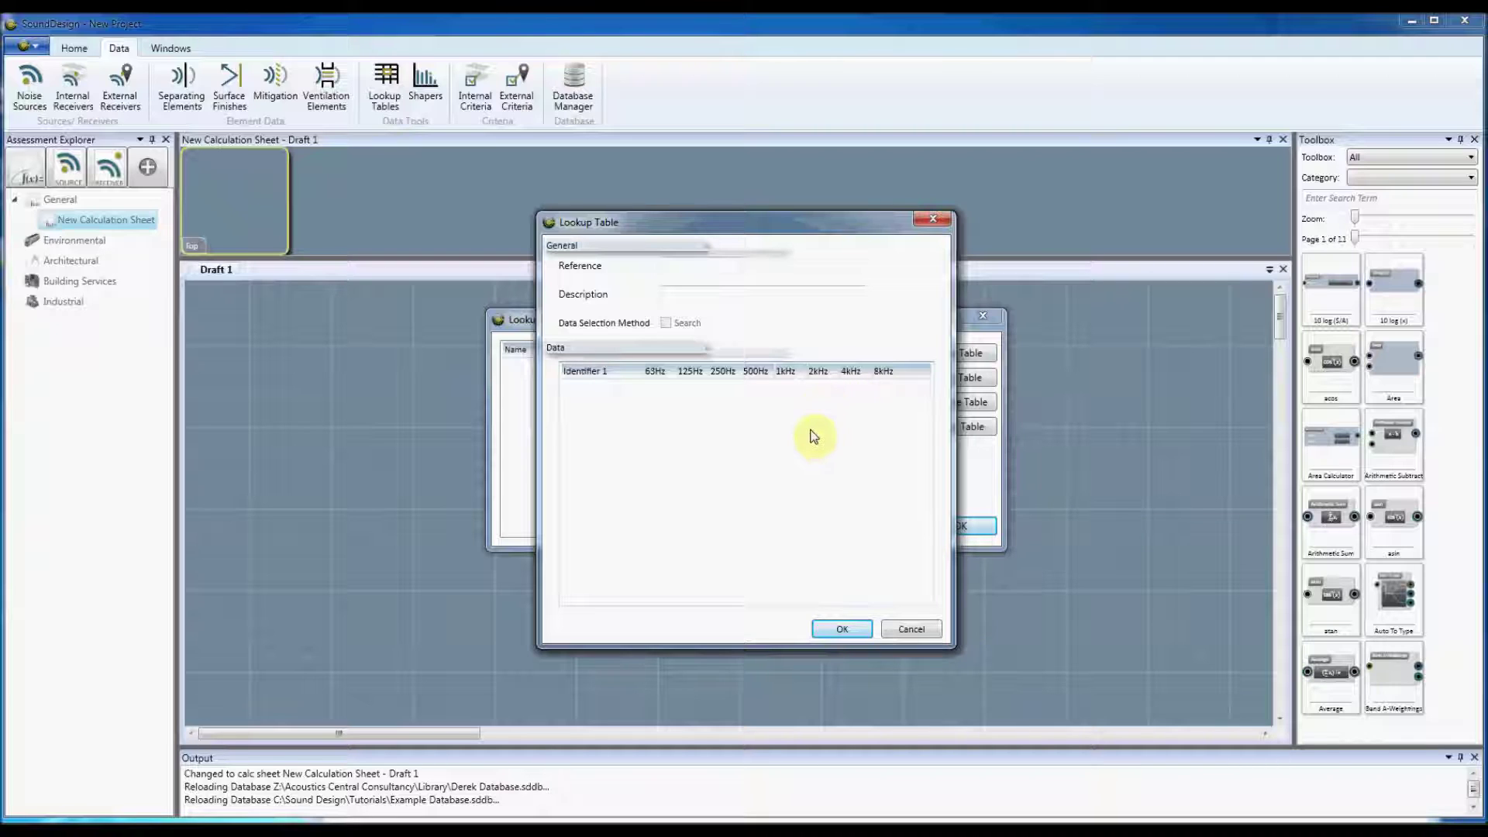
Copy the 63Hz–8kHz octave-band headers to the clipboard and switch to Excel.
{"action": "right_click", "coordinate": [734, 421]}
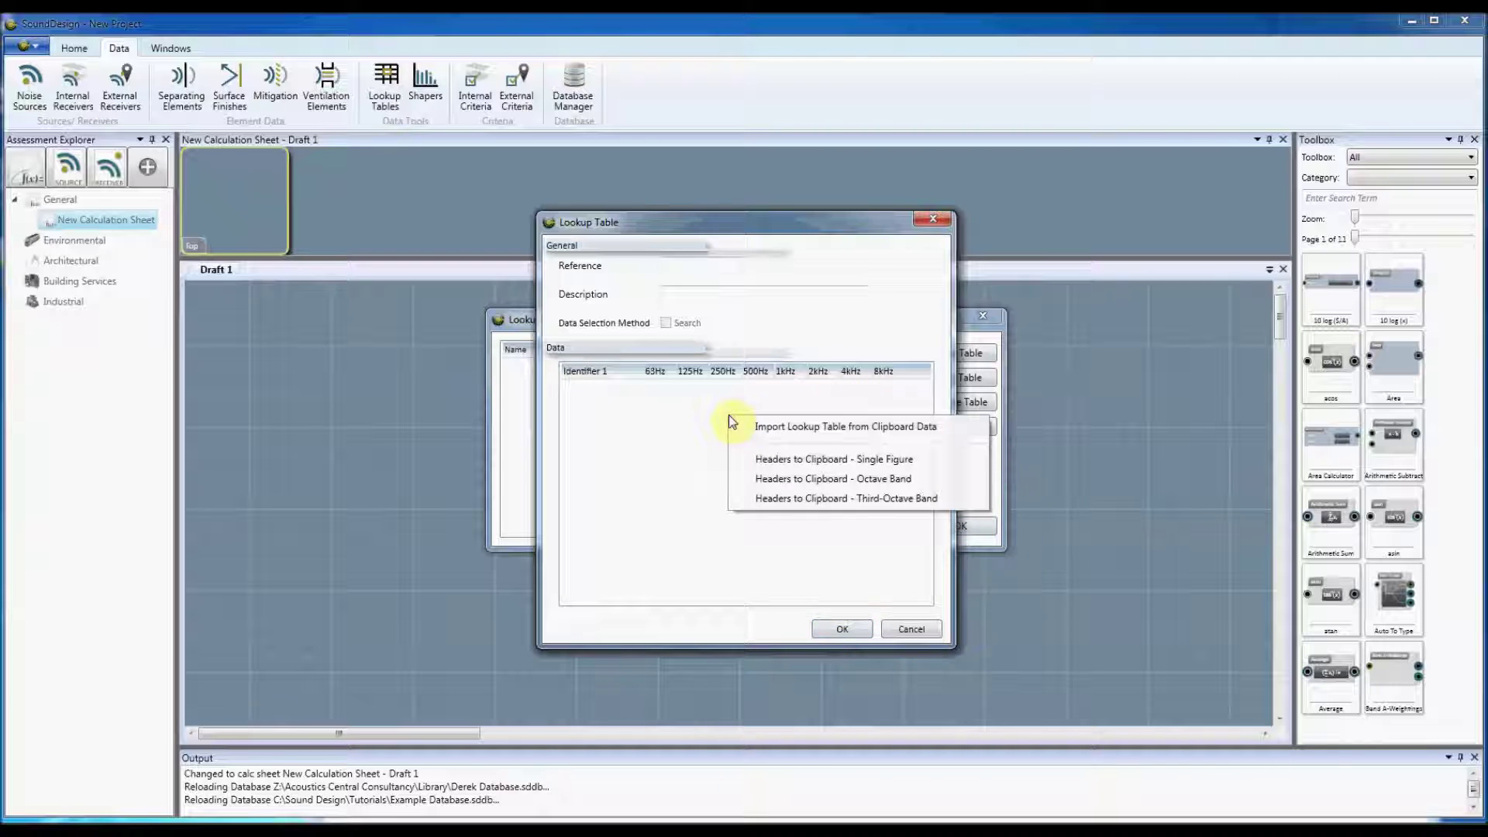
{"action": "left_click", "coordinate": [889, 479]}
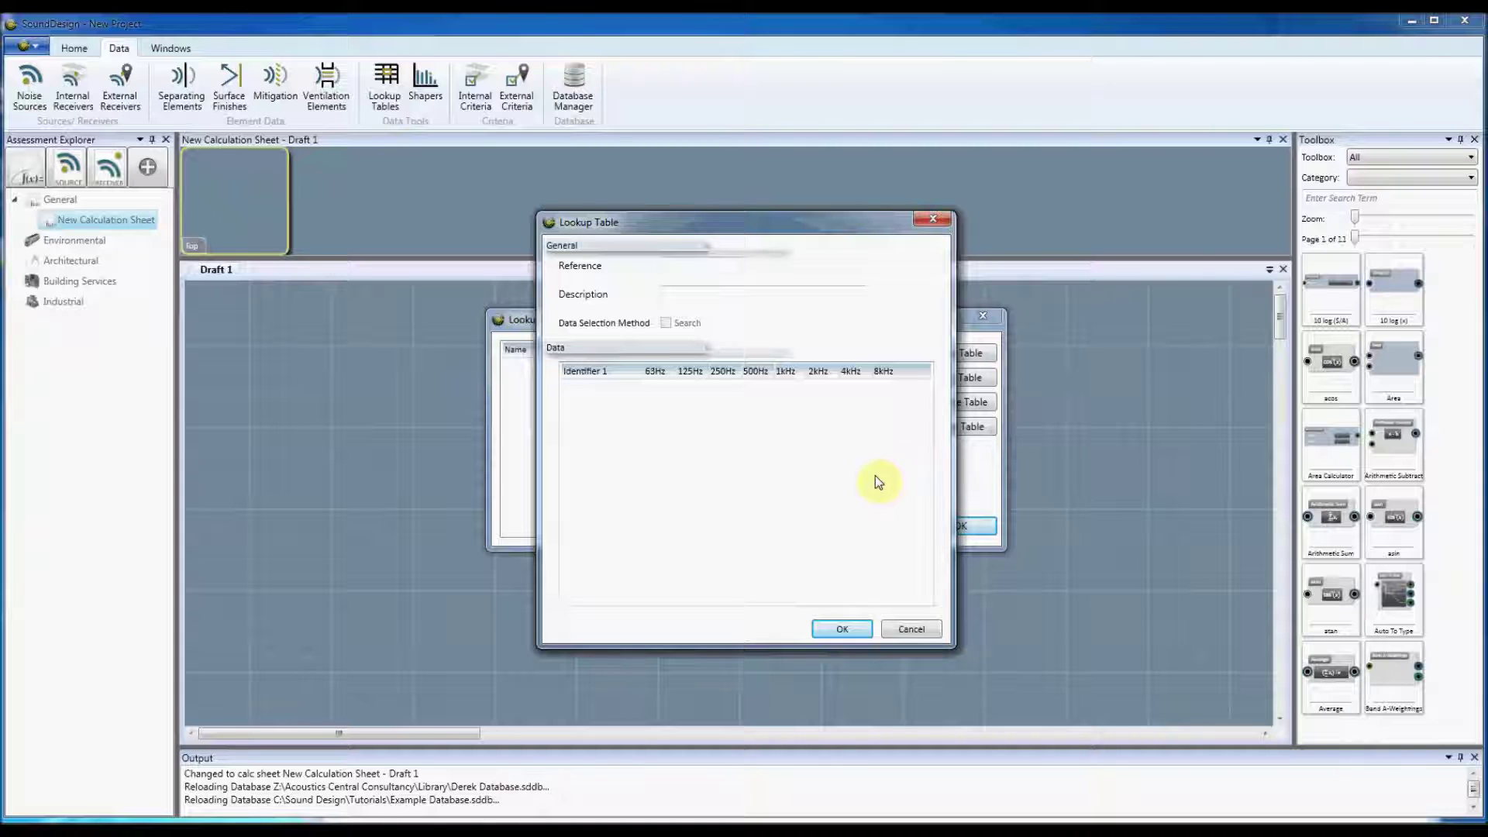
{"action": "key", "text": "alt+Tab"}
{"action": "key", "text": "alt+Tab"}
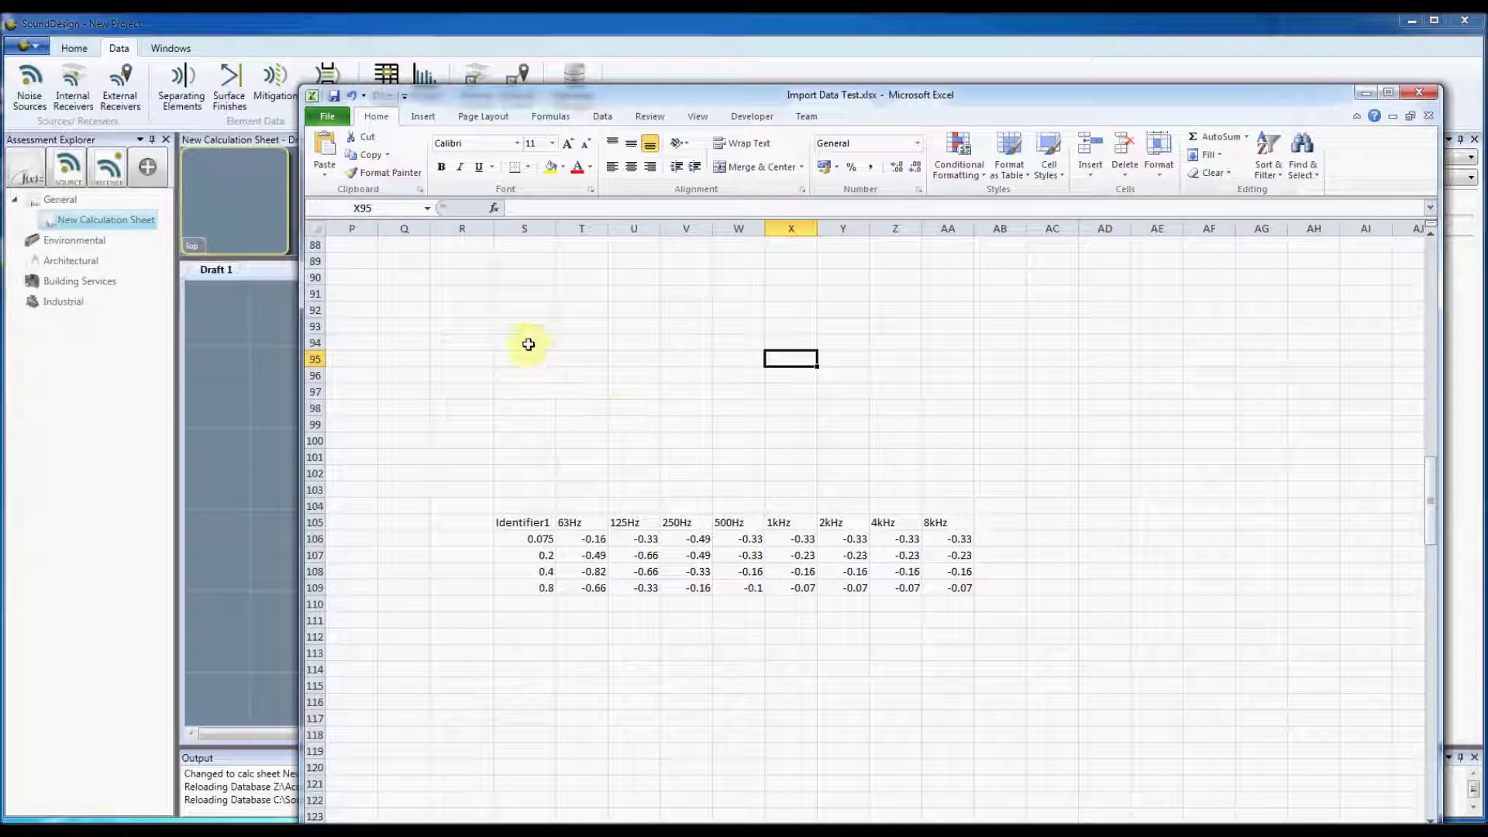
Paste the octave-band headers at S94 and widen columns S and T.
{"action": "left_click", "coordinate": [527, 342]}
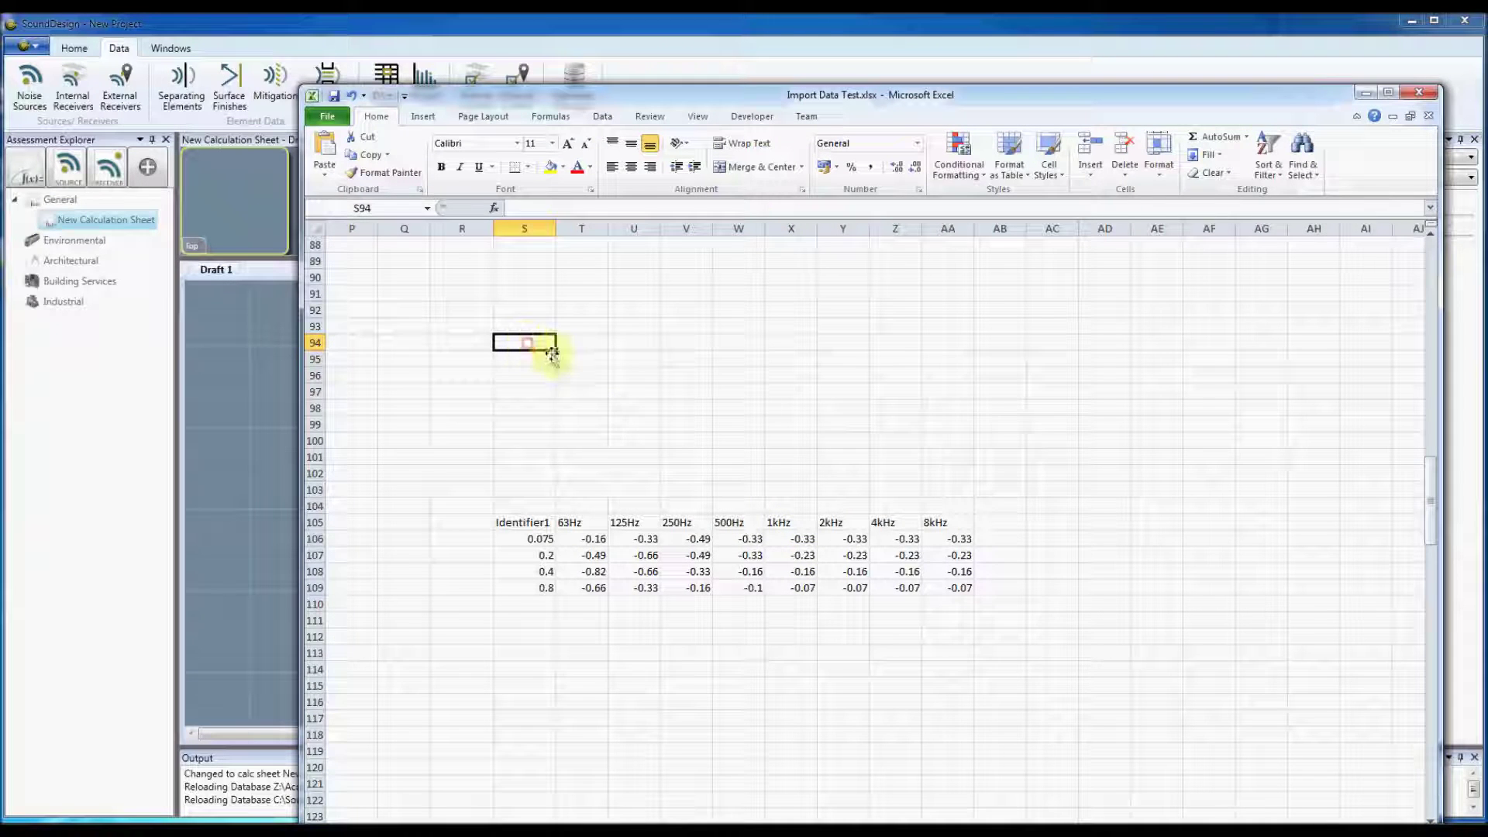
{"action": "type", "text": "(Option) Identifier1\tIdentifier2\t63Hz\t125Hz\t250Hz\t500Hz\t1kHz\t2kHz\t4kHz\t8kHz"}
{"action": "left_click", "coordinate": [611, 404]}
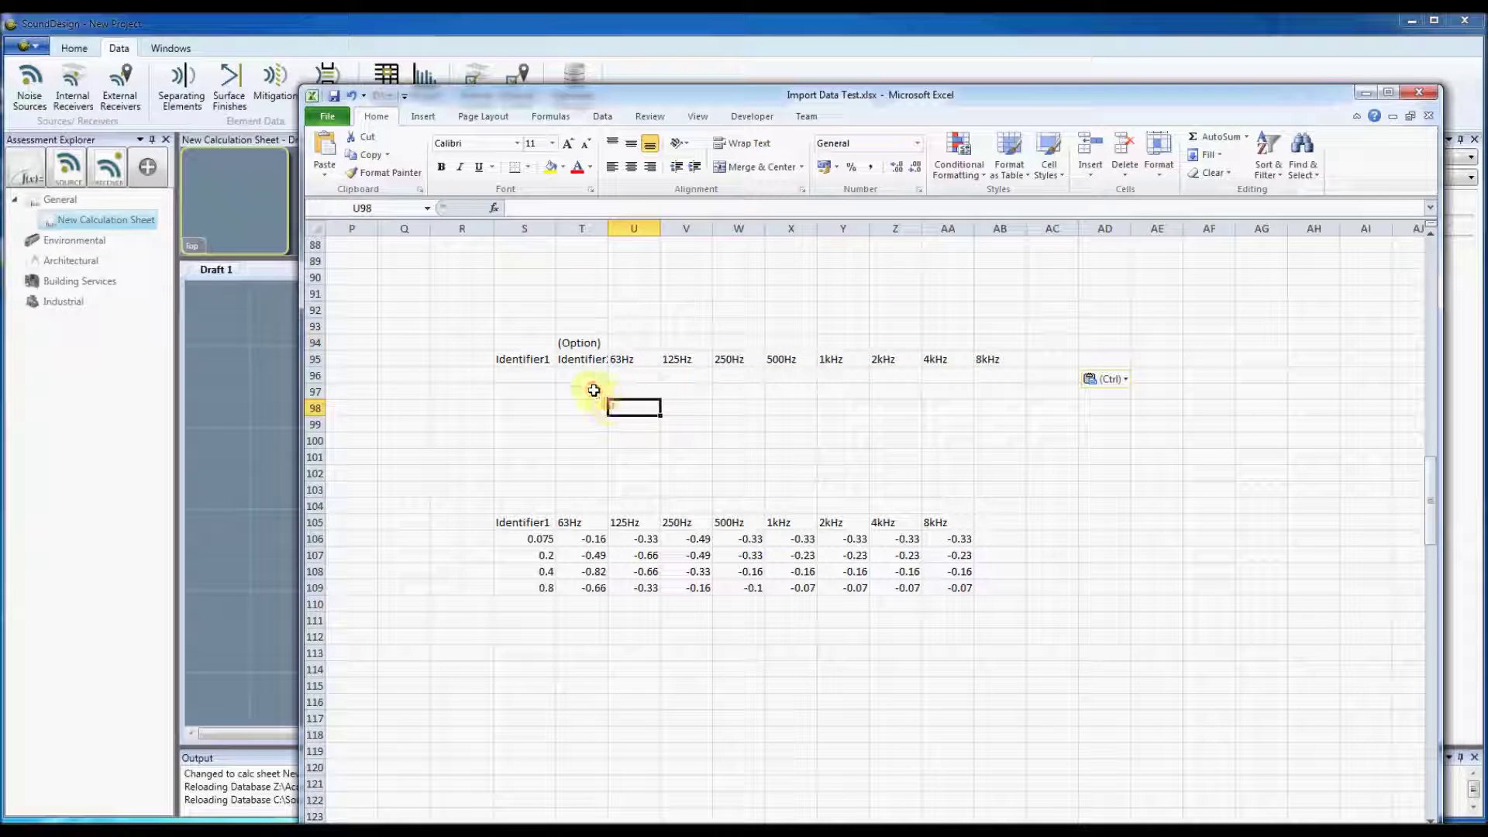
{"action": "left_click", "coordinate": [535, 359]}
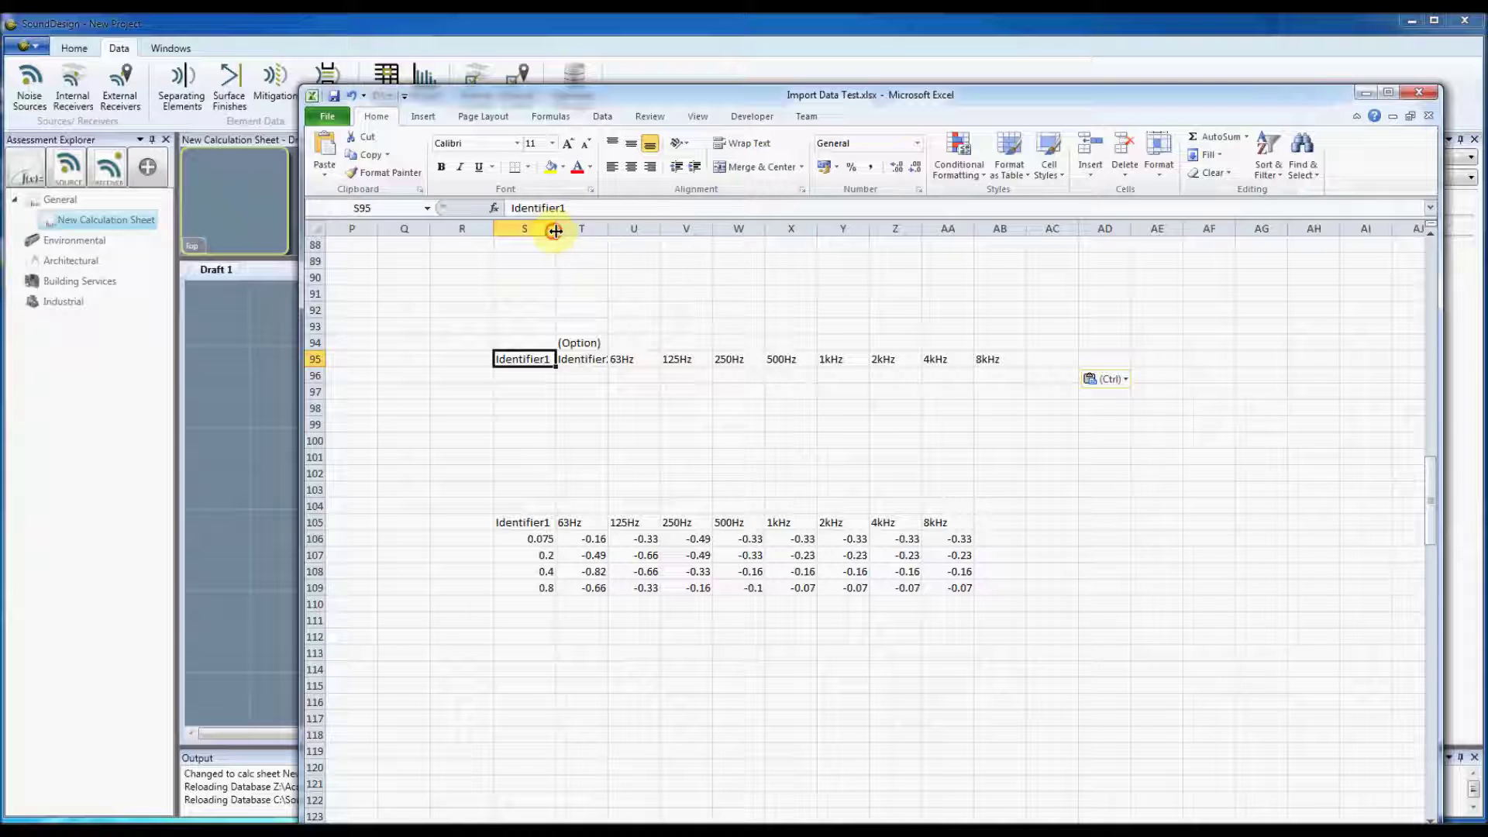
{"action": "left_click_drag", "start_coordinate": [556, 230], "coordinate": [632, 230]}
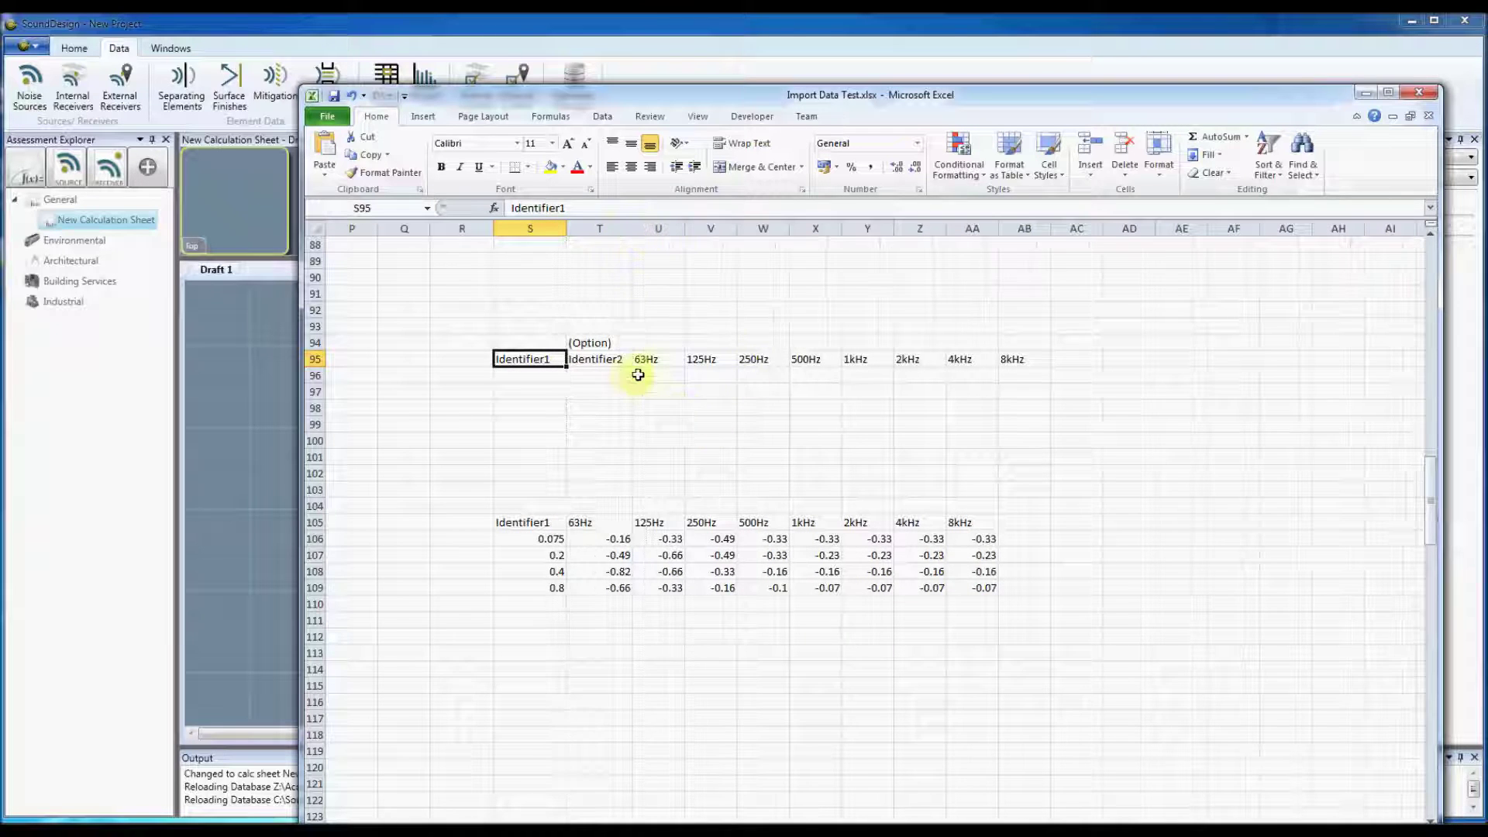
{"action": "left_click", "coordinate": [616, 343]}
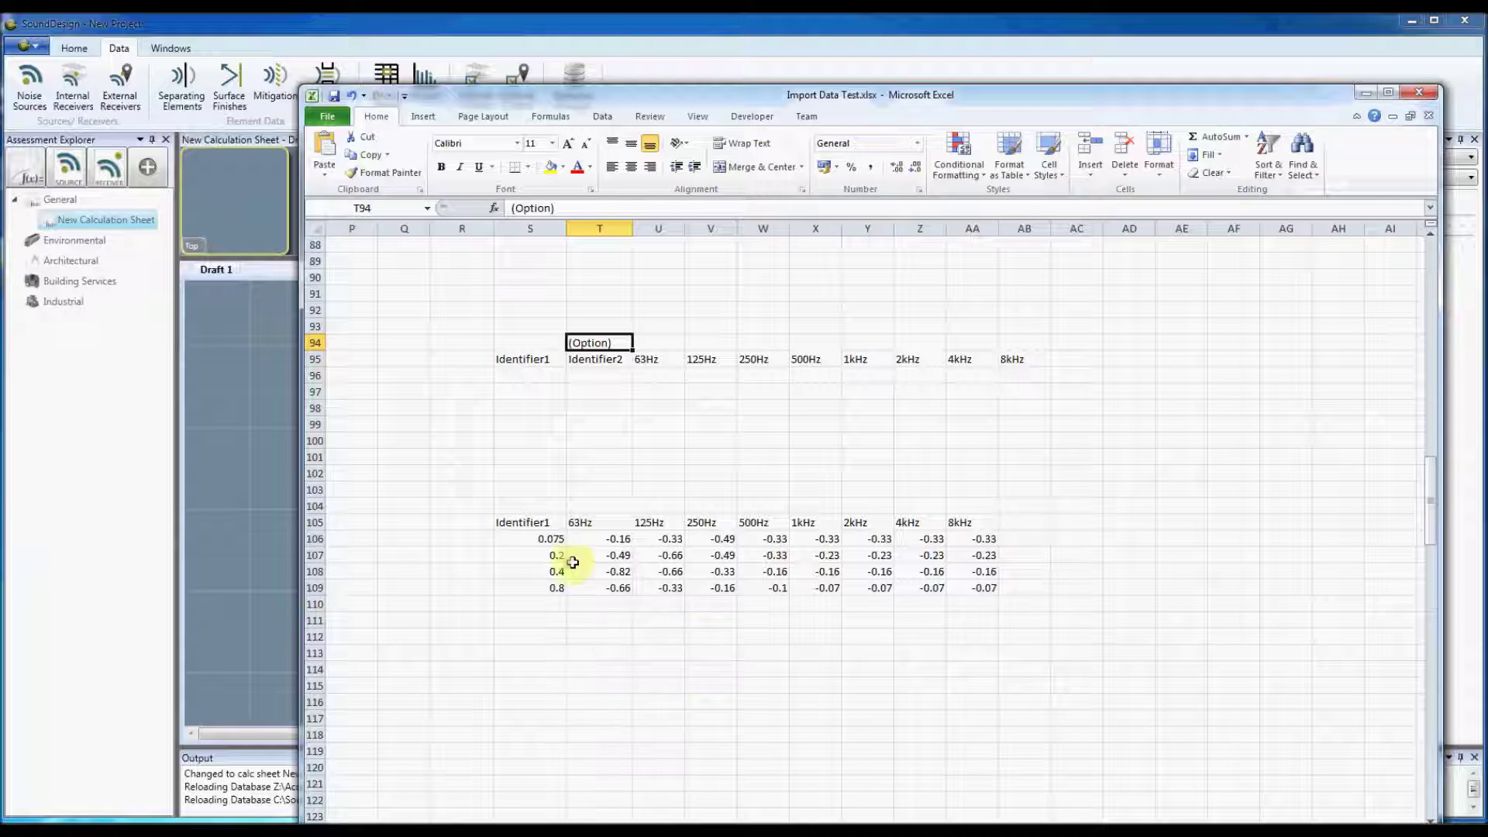
Clear the pasted header block and copy the Identifier1–8kHz data table (S105:AA109).
{"action": "left_click_drag", "start_coordinate": [1073, 394], "coordinate": [493, 327]}
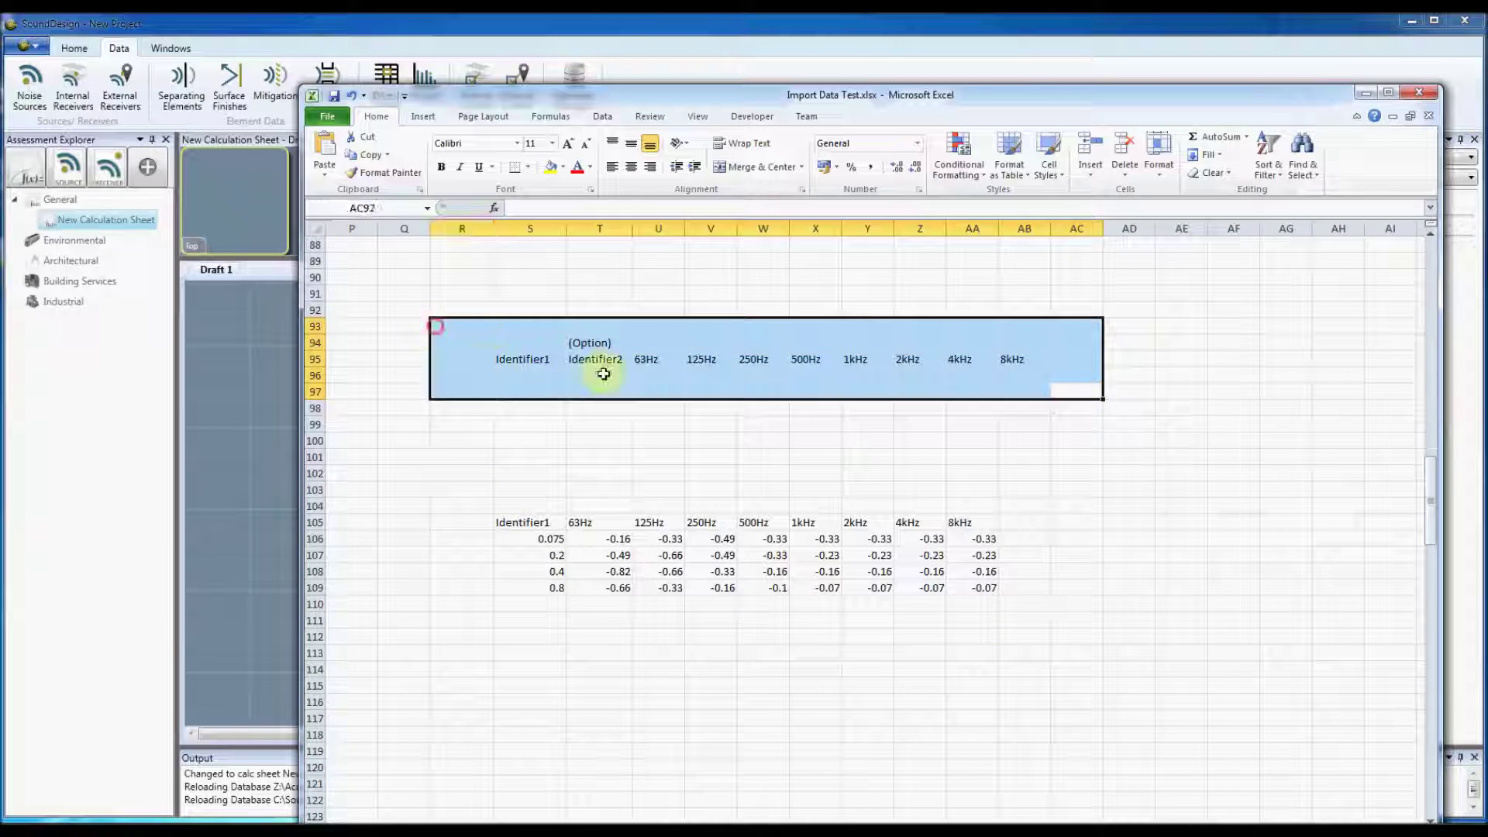
{"action": "key", "text": "Delete"}
{"action": "left_click", "coordinate": [815, 458]}
{"action": "scroll", "coordinate": [744, 496], "scroll_direction": "down", "scroll_amount": 1}
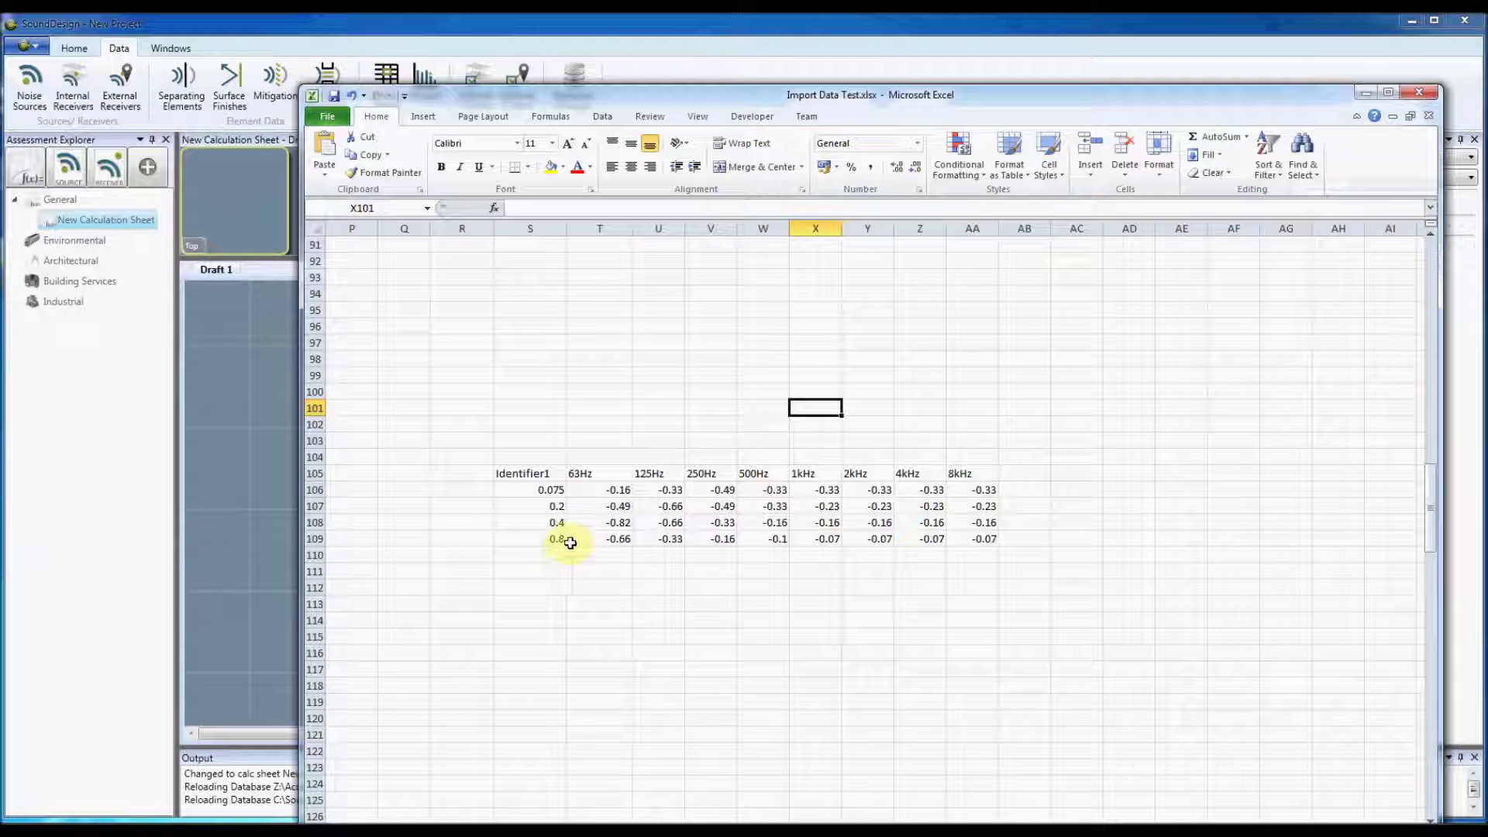
{"action": "left_click_drag", "start_coordinate": [512, 470], "coordinate": [551, 471]}
{"action": "key", "text": "ctrl+c"}
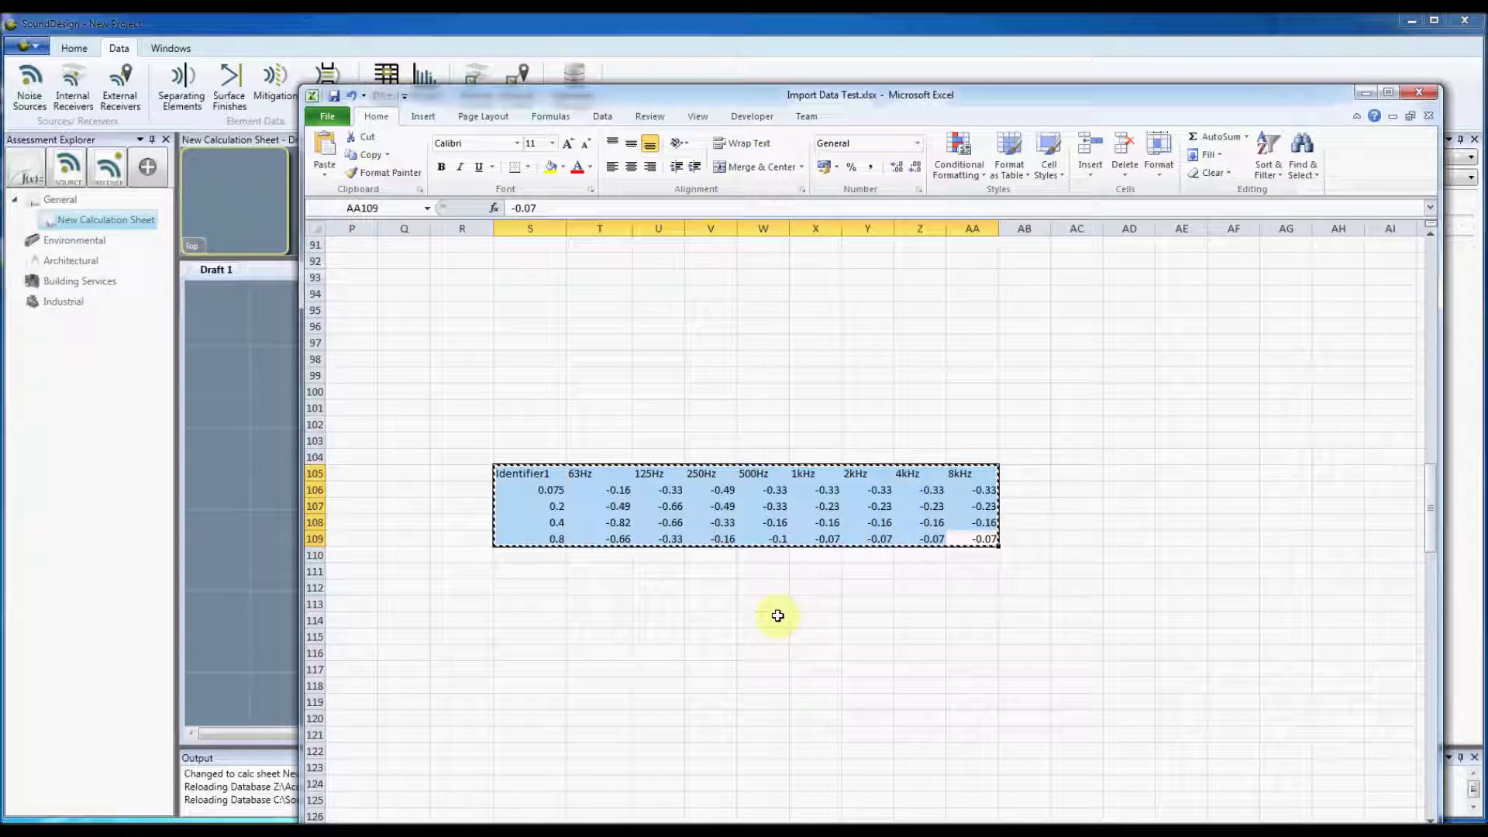
{"action": "key", "text": "alt+Tab"}
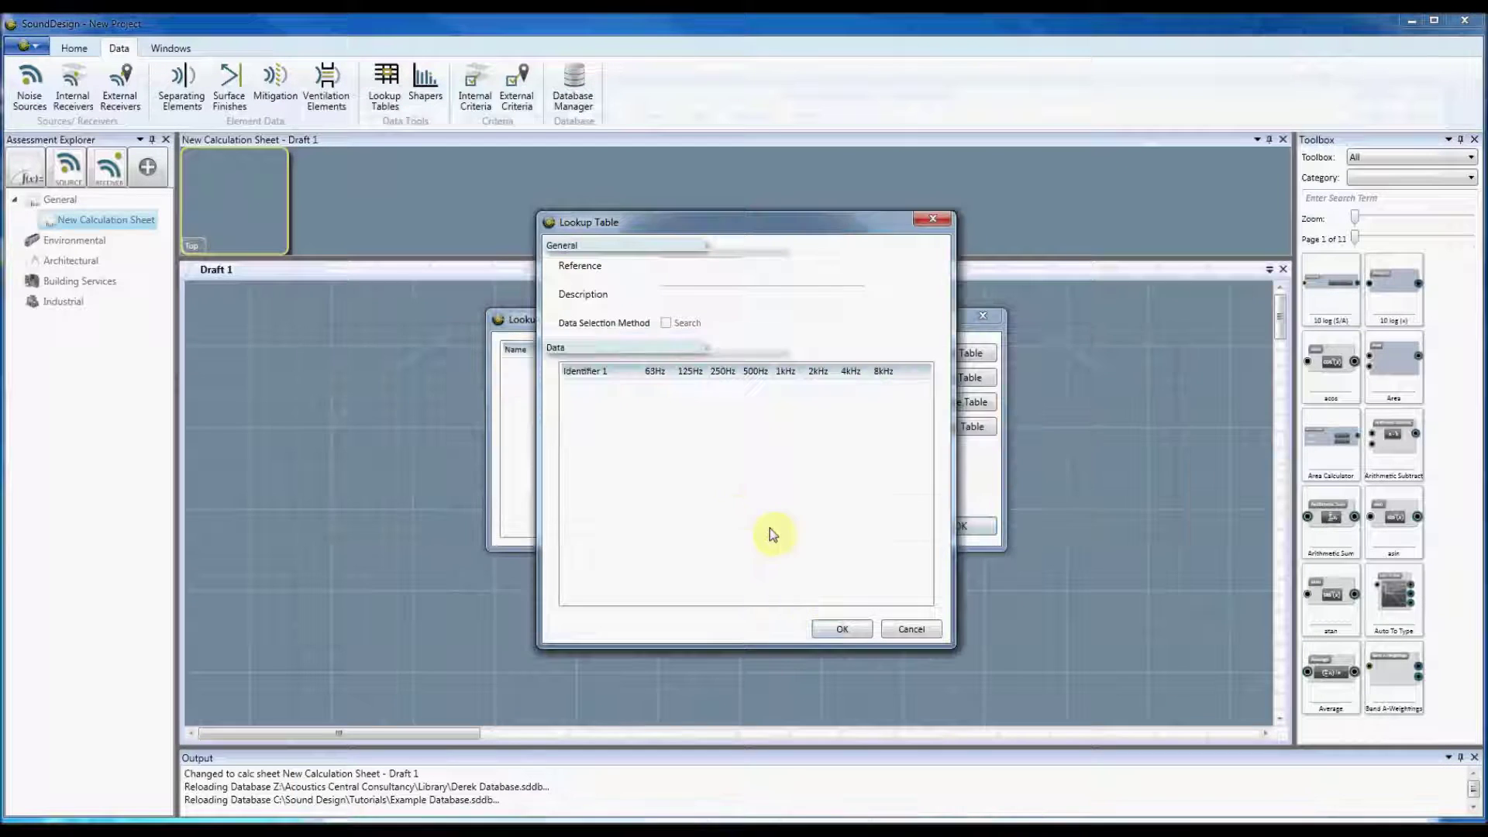
Import the clipboard data into the table, name it LUT-01, and close both dialogs.
{"action": "right_click", "coordinate": [692, 440]}
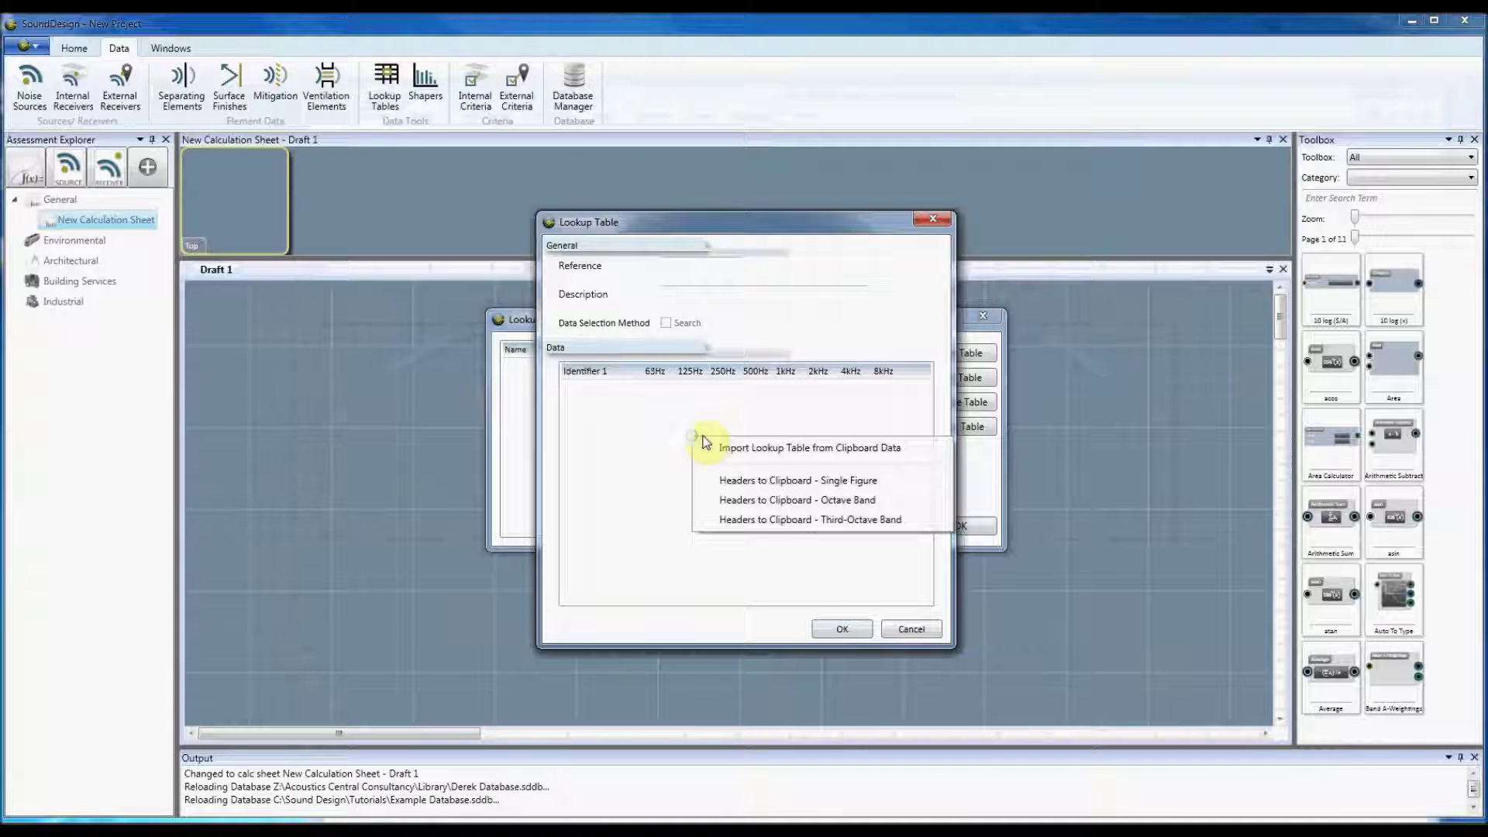
{"action": "left_click", "coordinate": [750, 455]}
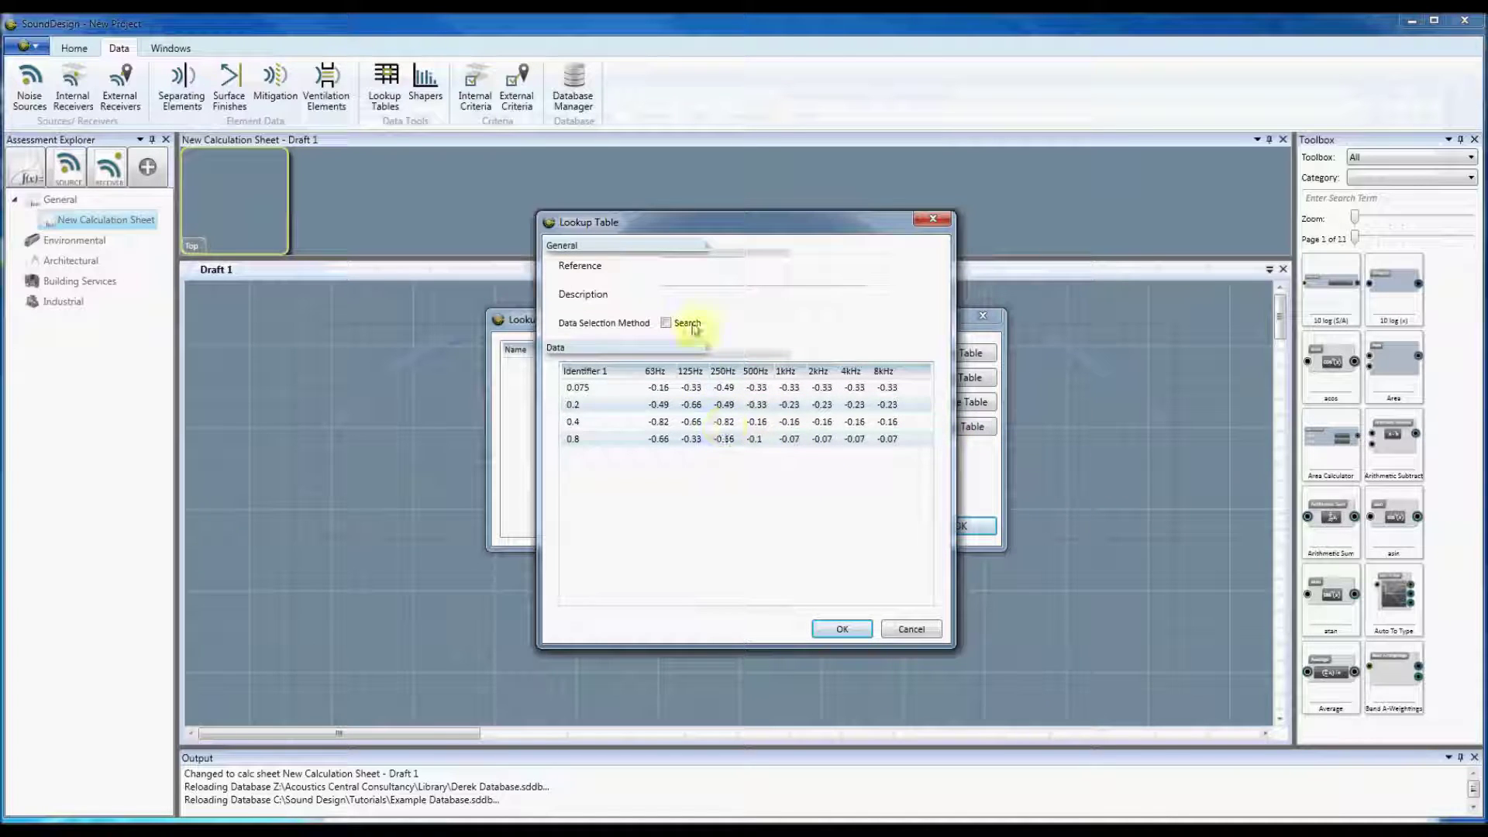
{"action": "left_click", "coordinate": [697, 266]}
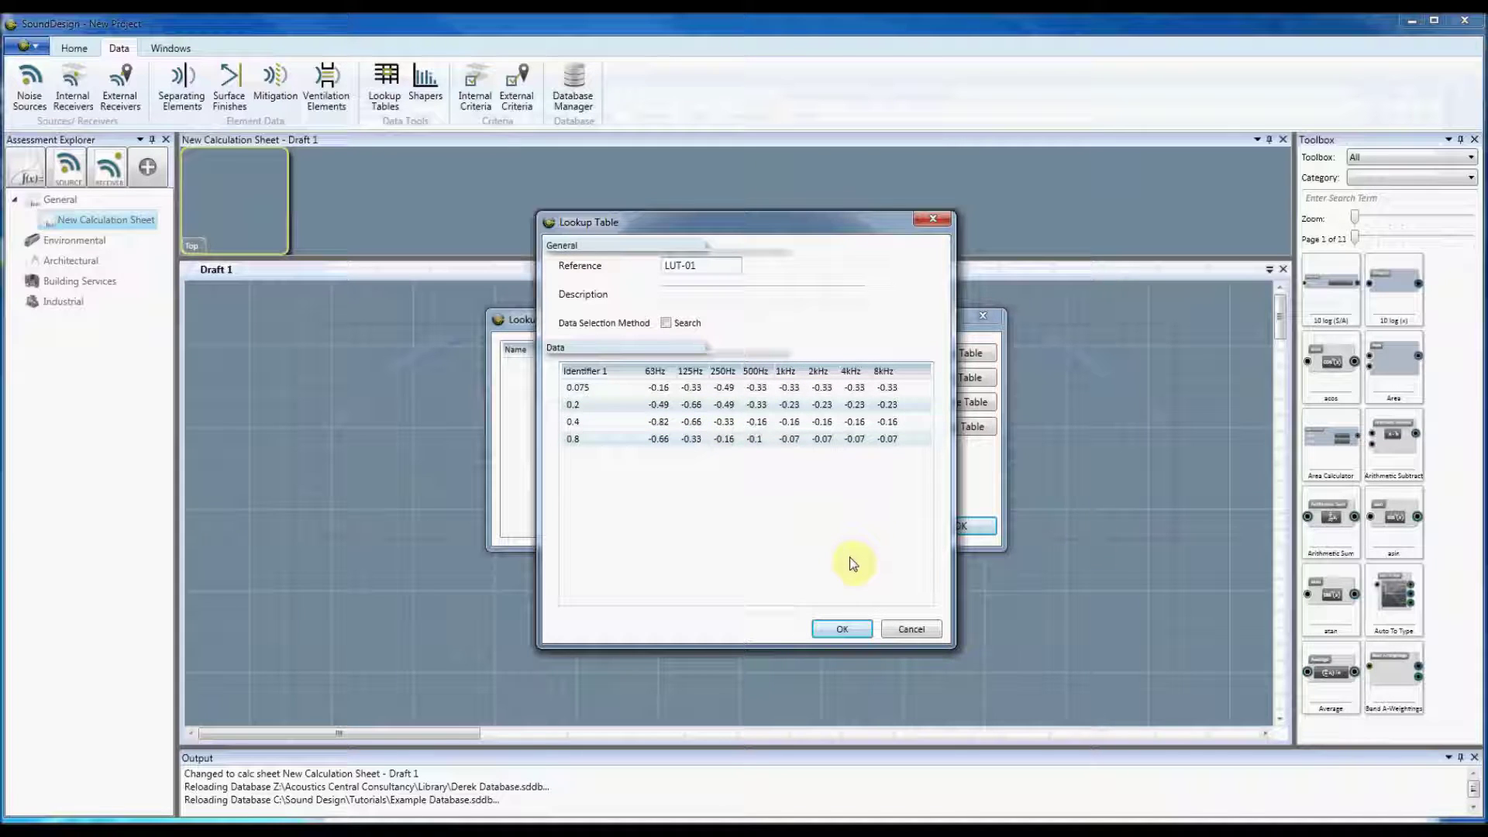
{"action": "left_click", "coordinate": [856, 632]}
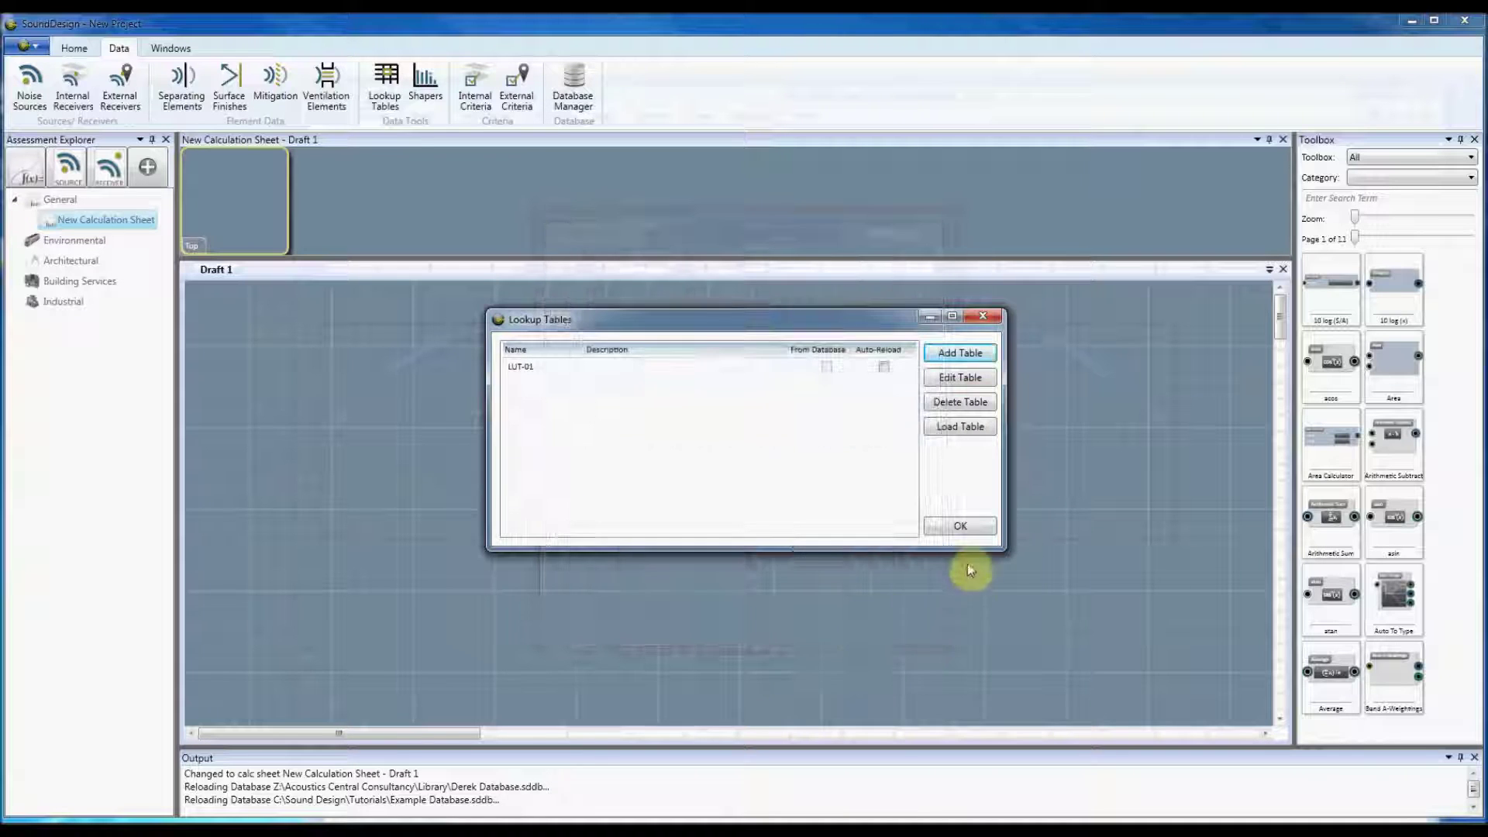
{"action": "left_click", "coordinate": [958, 528]}
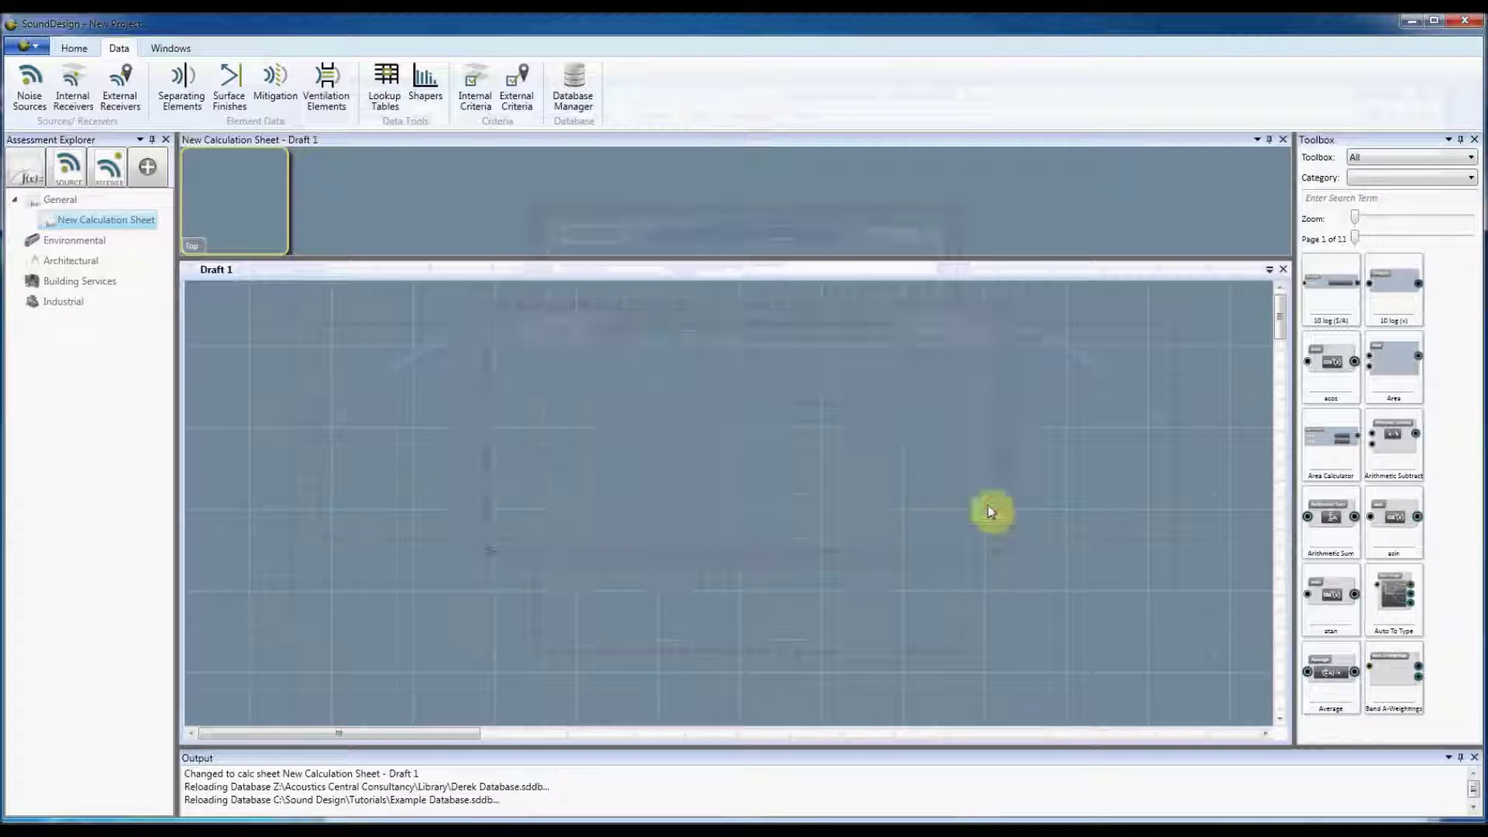
Place Select Lookup ('loo') and Octave Band Read ('oct') on Draft 1, reading table LUT-01.
{"action": "left_click", "coordinate": [1325, 199]}
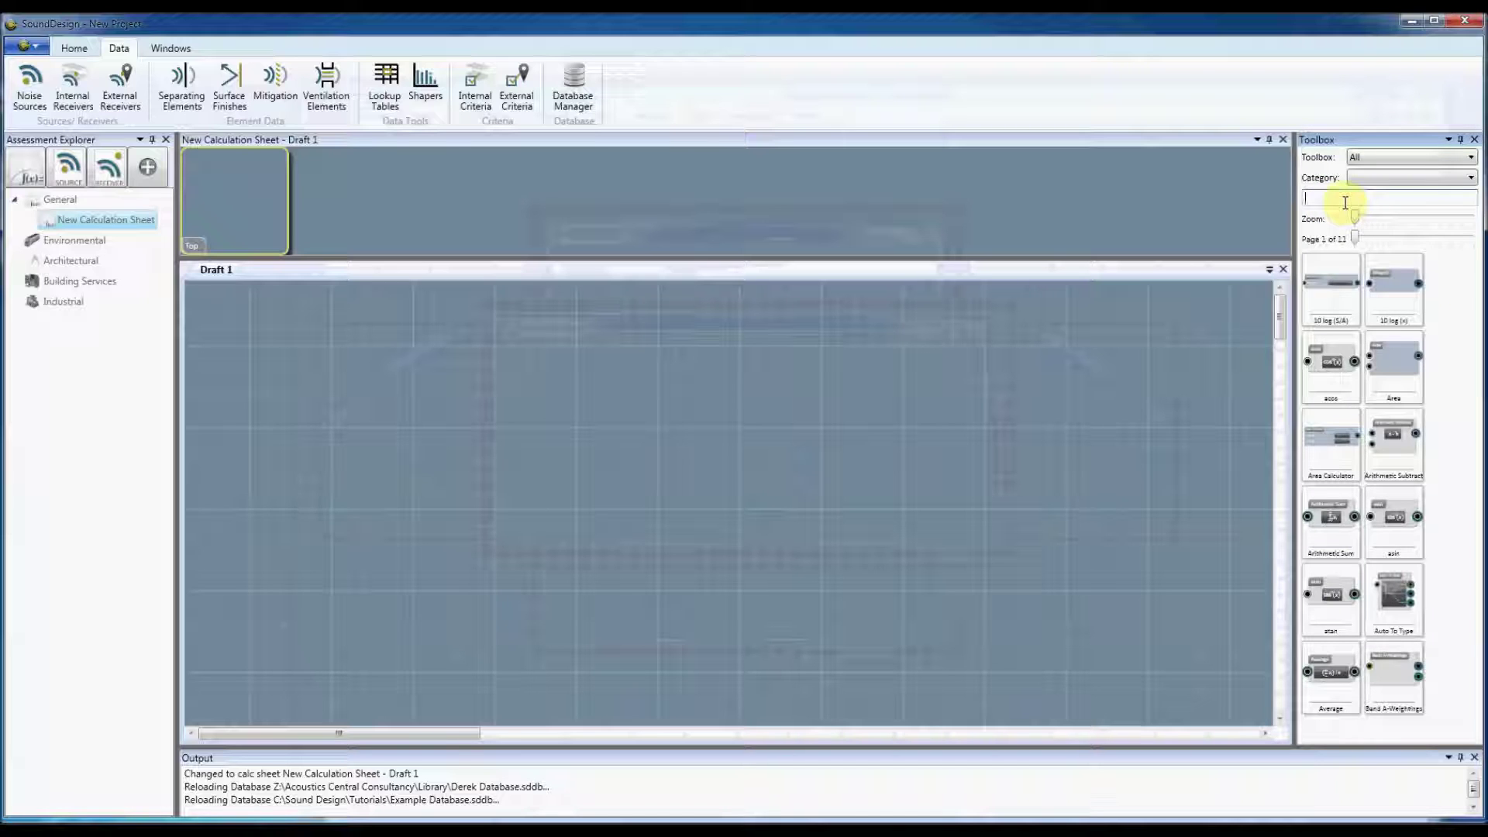
{"action": "type", "text": "loo"}
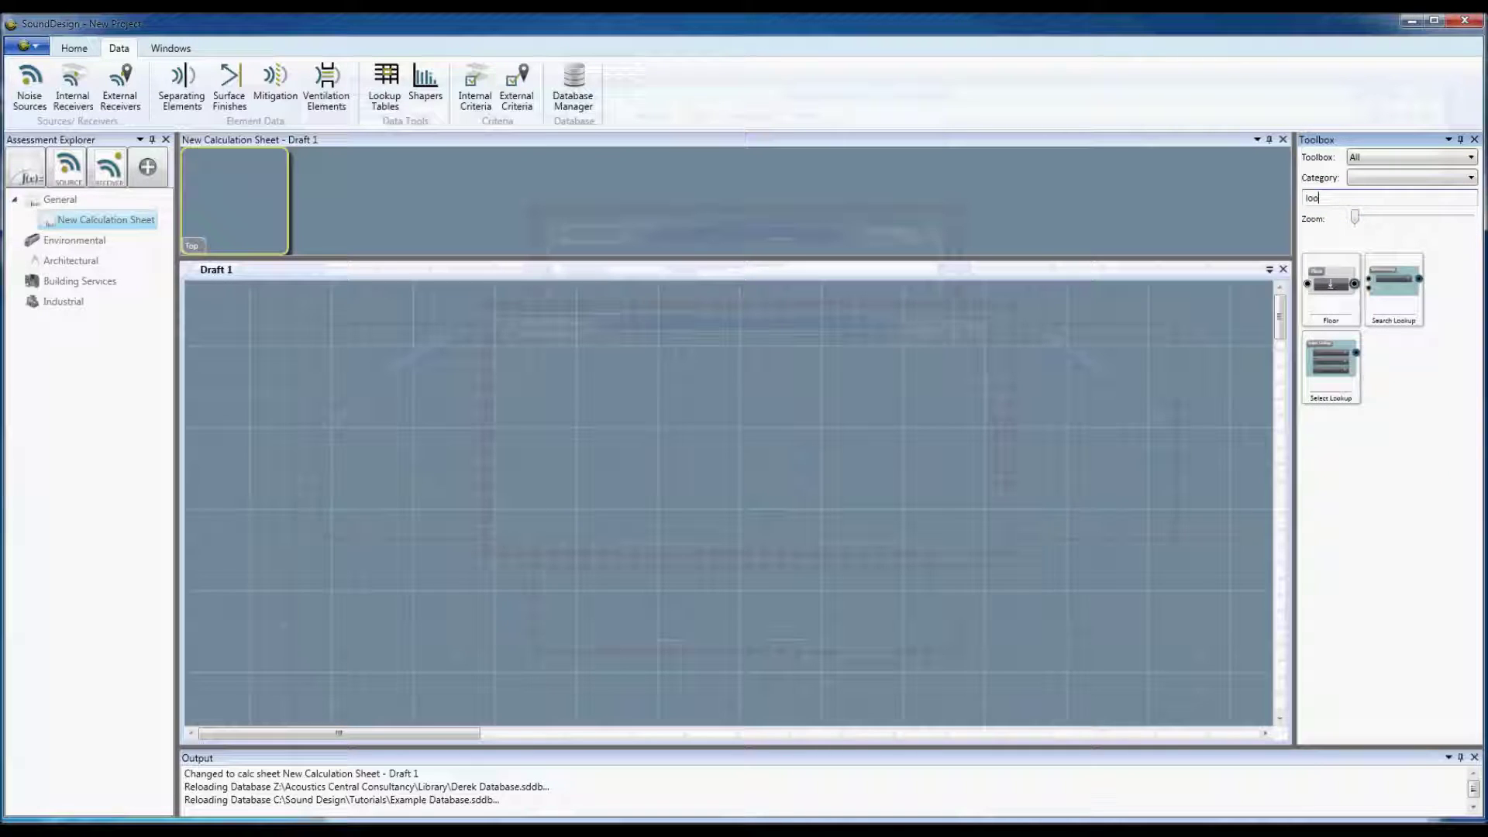
{"action": "left_click_drag", "start_coordinate": [1330, 370], "coordinate": [556, 371]}
{"action": "left_click", "coordinate": [745, 424]}
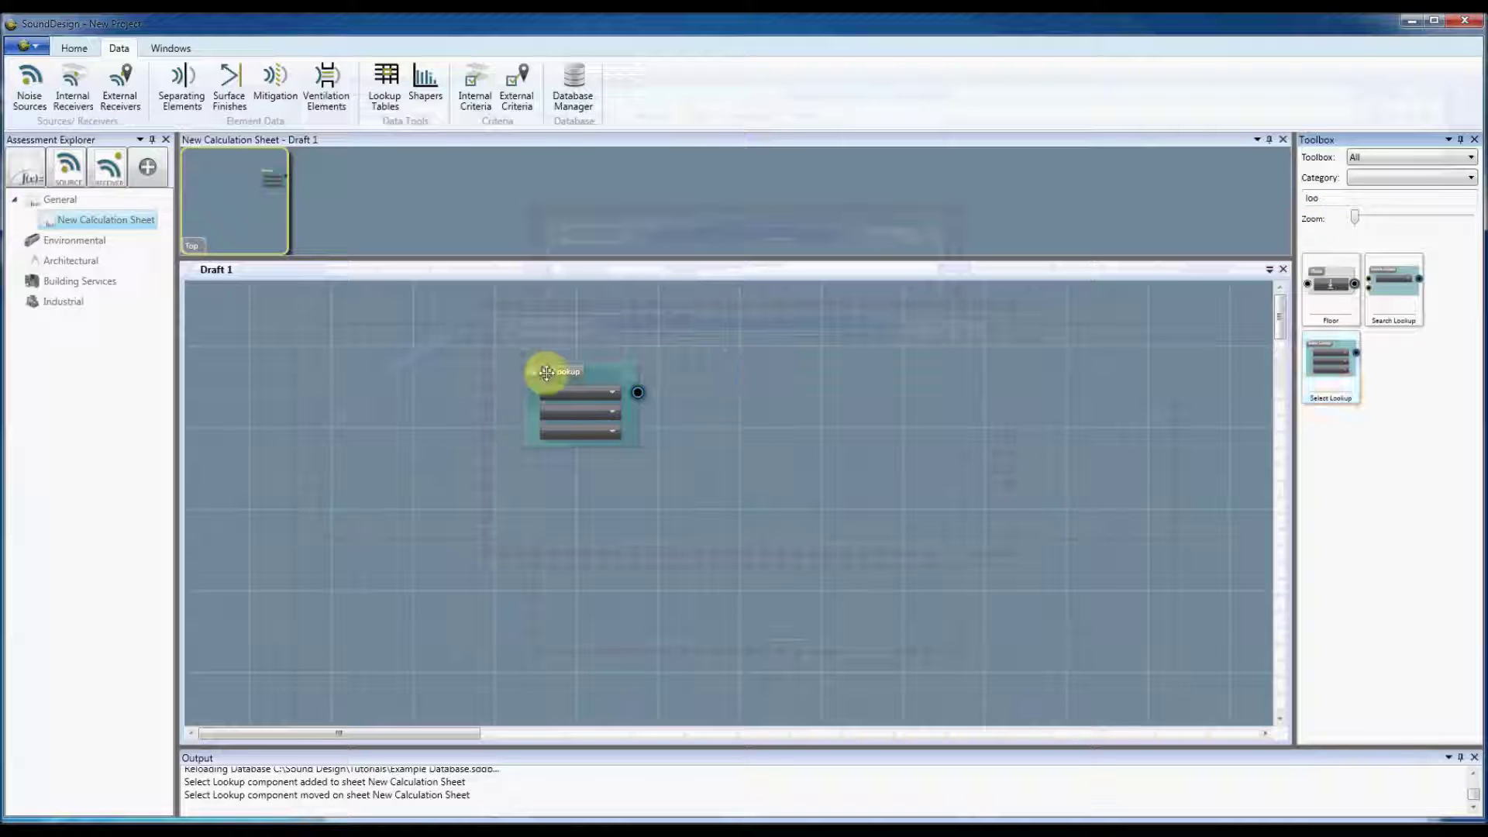
{"action": "double_click", "coordinate": [1332, 198]}
{"action": "type", "text": "oct"}
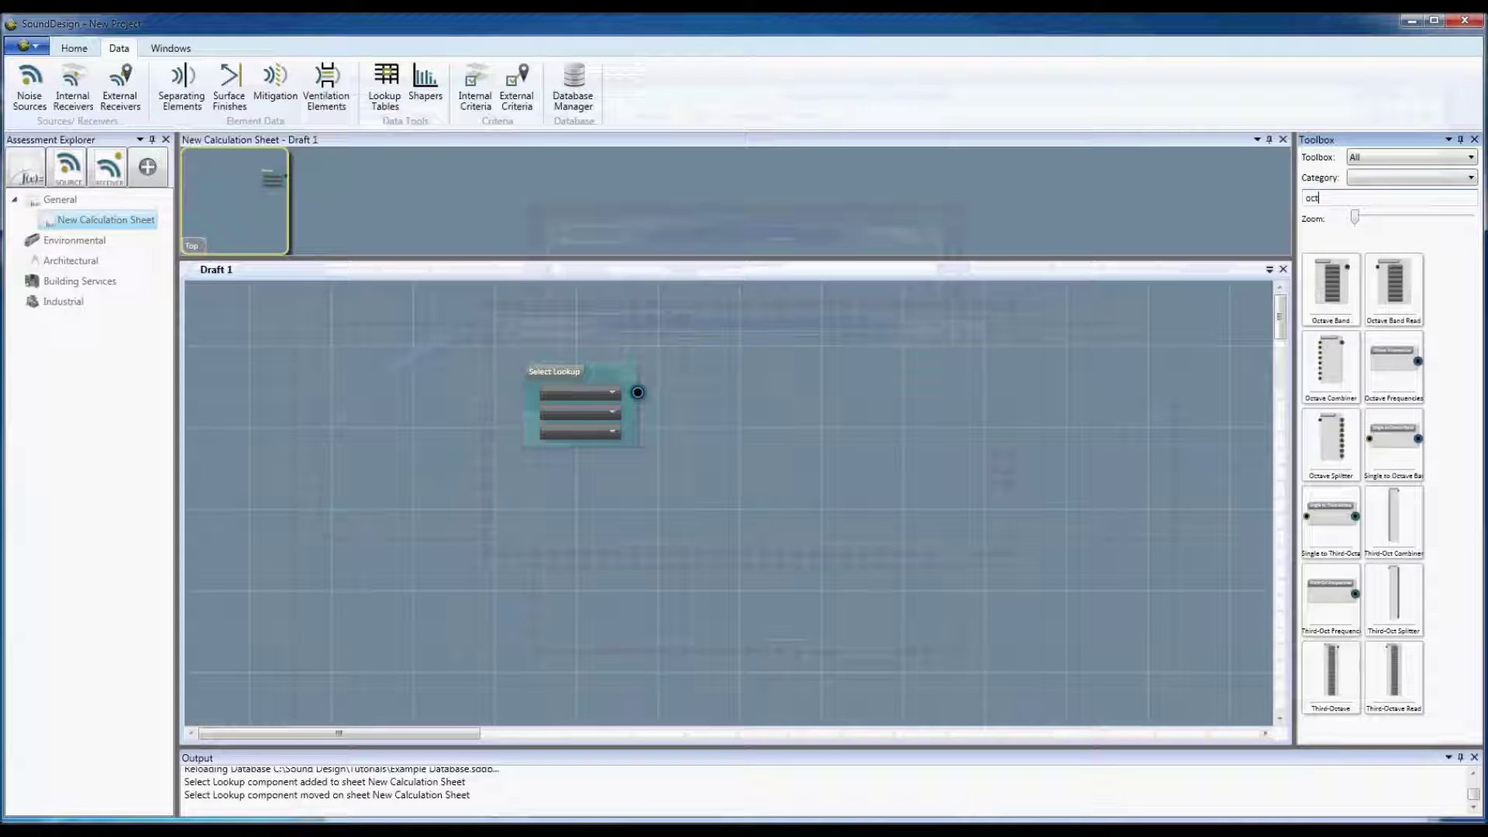
{"action": "left_click_drag", "start_coordinate": [1388, 283], "coordinate": [761, 446]}
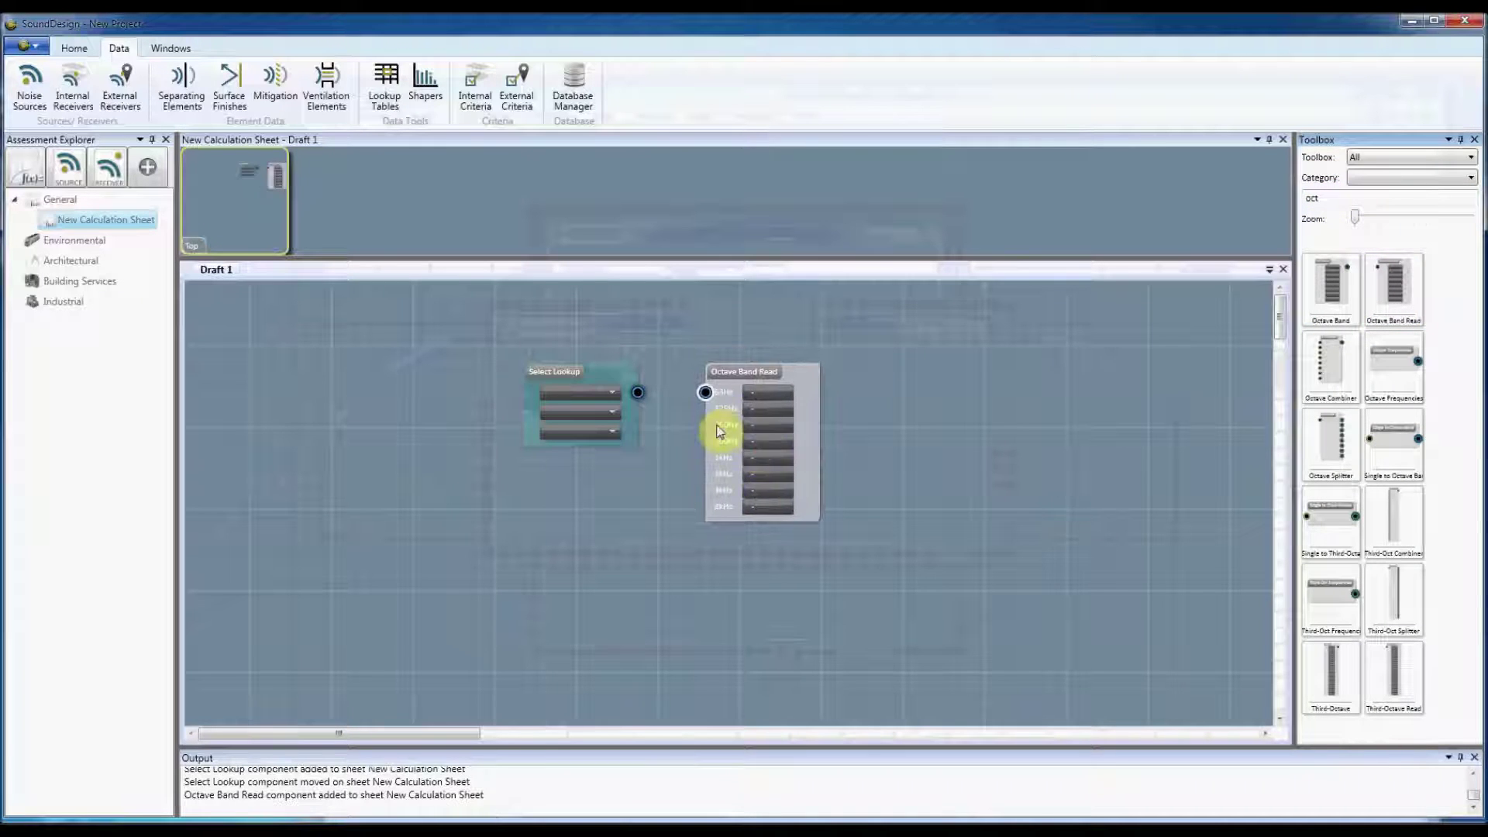
{"action": "left_click_drag", "start_coordinate": [574, 388], "coordinate": [548, 358]}
{"action": "left_click", "coordinate": [568, 379]}
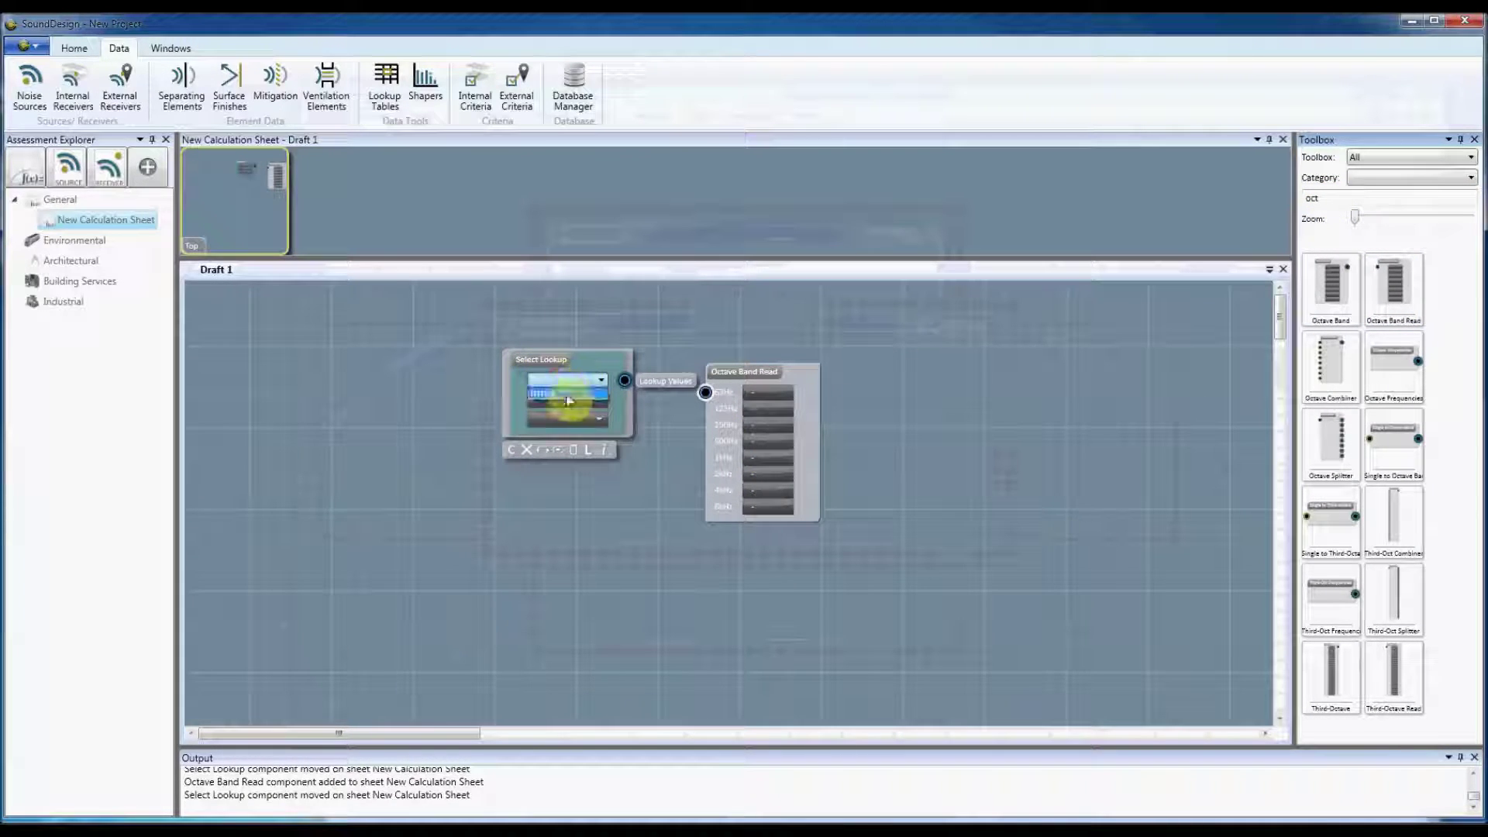
{"action": "left_click", "coordinate": [564, 392]}
{"action": "left_click_drag", "start_coordinate": [542, 367], "coordinate": [706, 392]}
Step Select Lookup through identifiers 0.075, 0.2, 0.4, 0.8, back to 0.075, then delete it.
{"action": "left_click", "coordinate": [475, 397]}
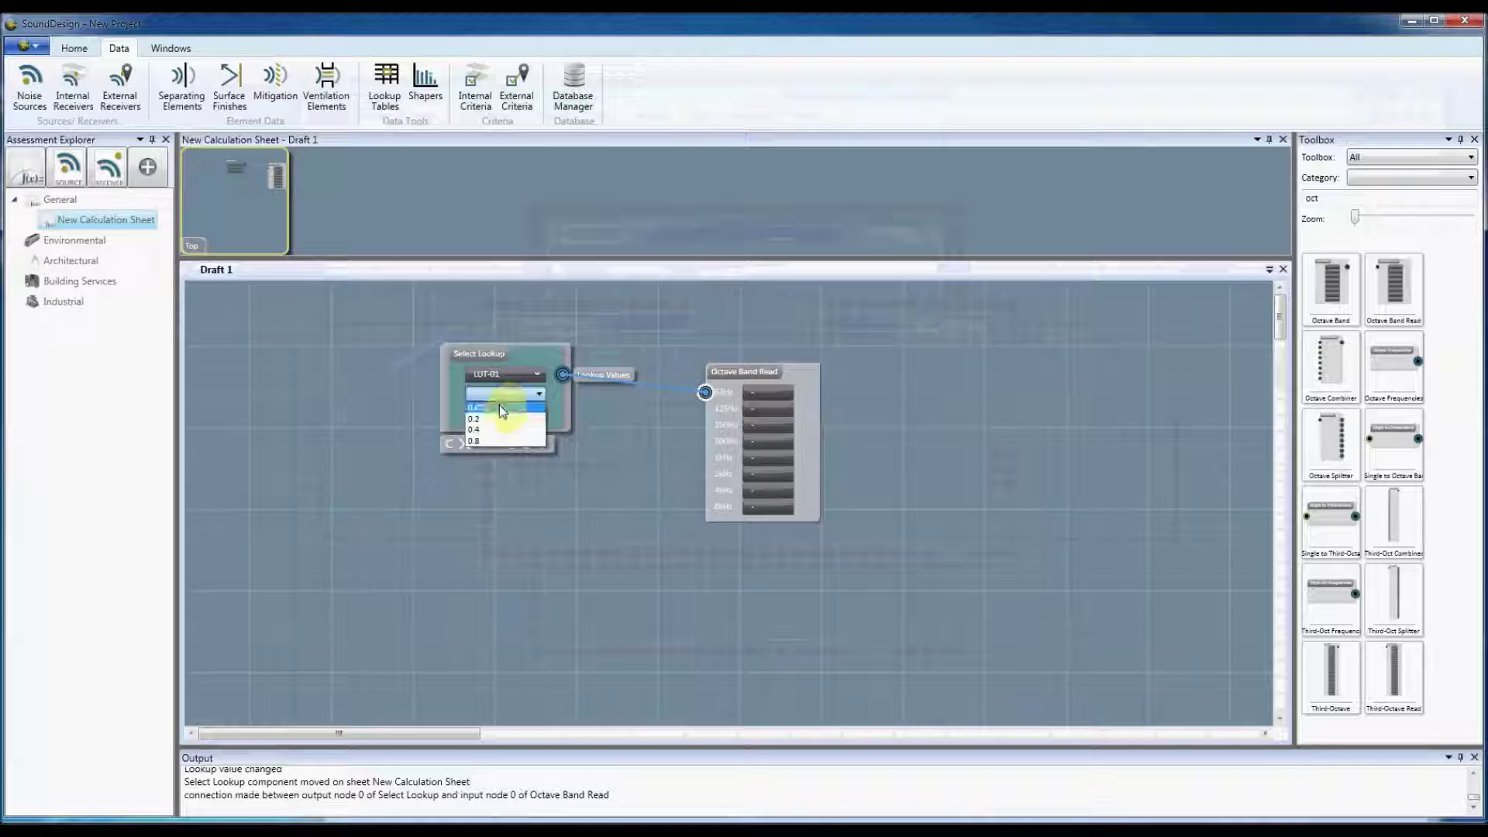
{"action": "left_click", "coordinate": [499, 404]}
{"action": "left_click", "coordinate": [499, 397]}
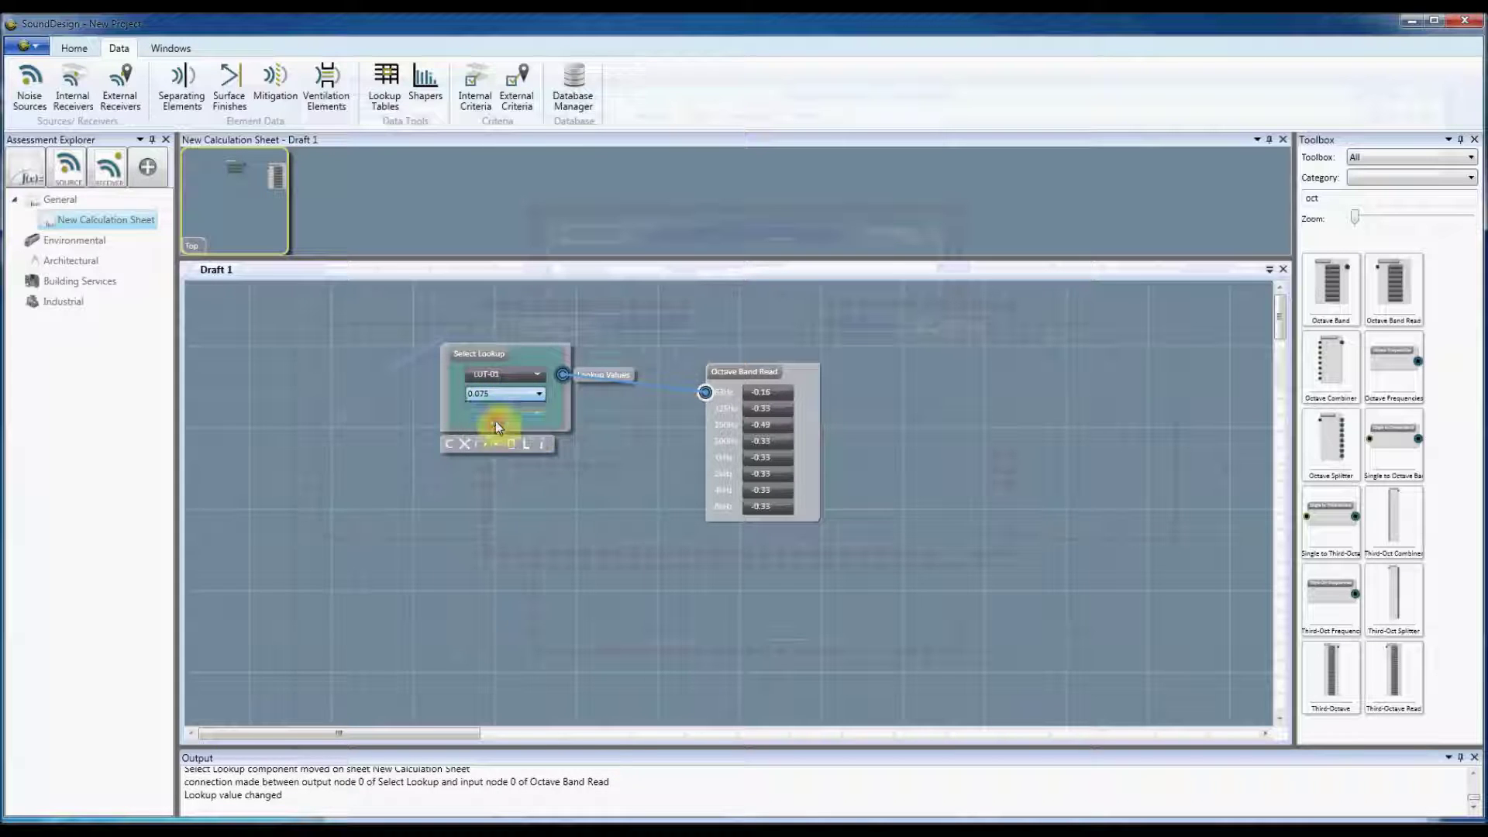
{"action": "left_click", "coordinate": [495, 421]}
{"action": "left_click", "coordinate": [499, 392]}
{"action": "left_click", "coordinate": [499, 429]}
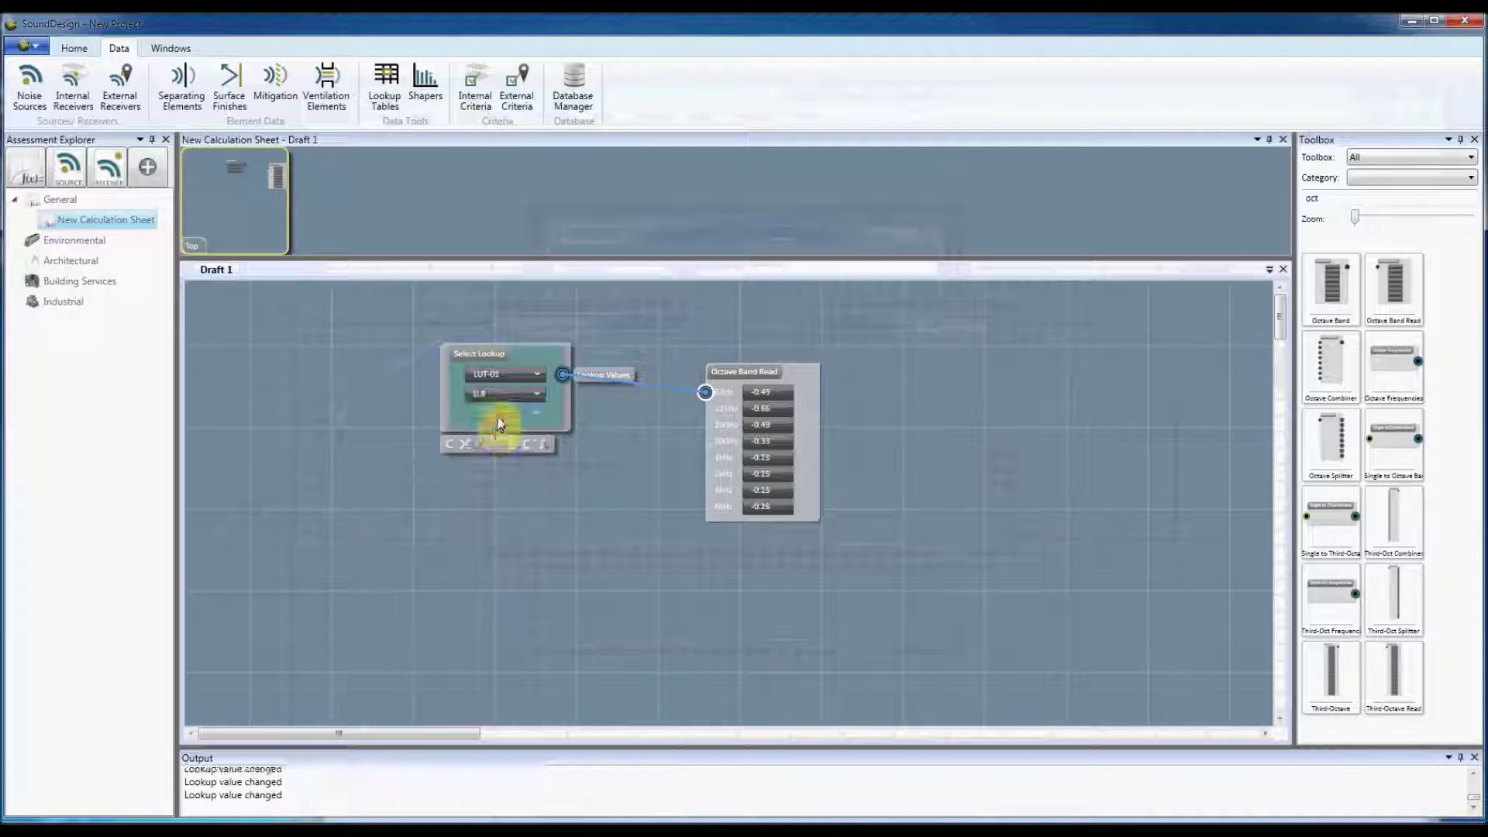
{"action": "left_click", "coordinate": [500, 393]}
{"action": "left_click", "coordinate": [493, 440]}
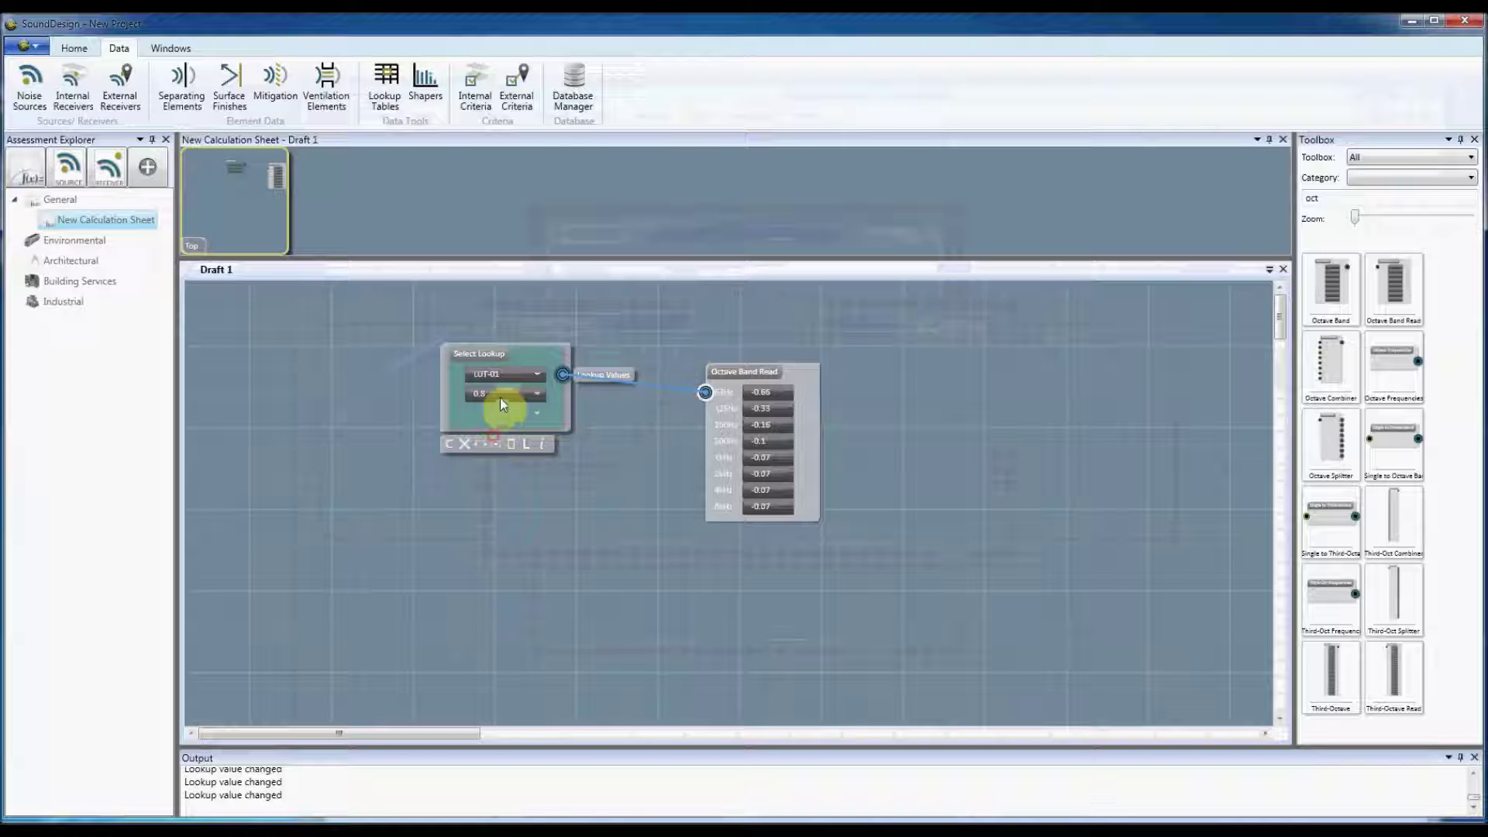
{"action": "left_click", "coordinate": [499, 395]}
{"action": "left_click", "coordinate": [501, 408]}
{"action": "left_click", "coordinate": [464, 443]}
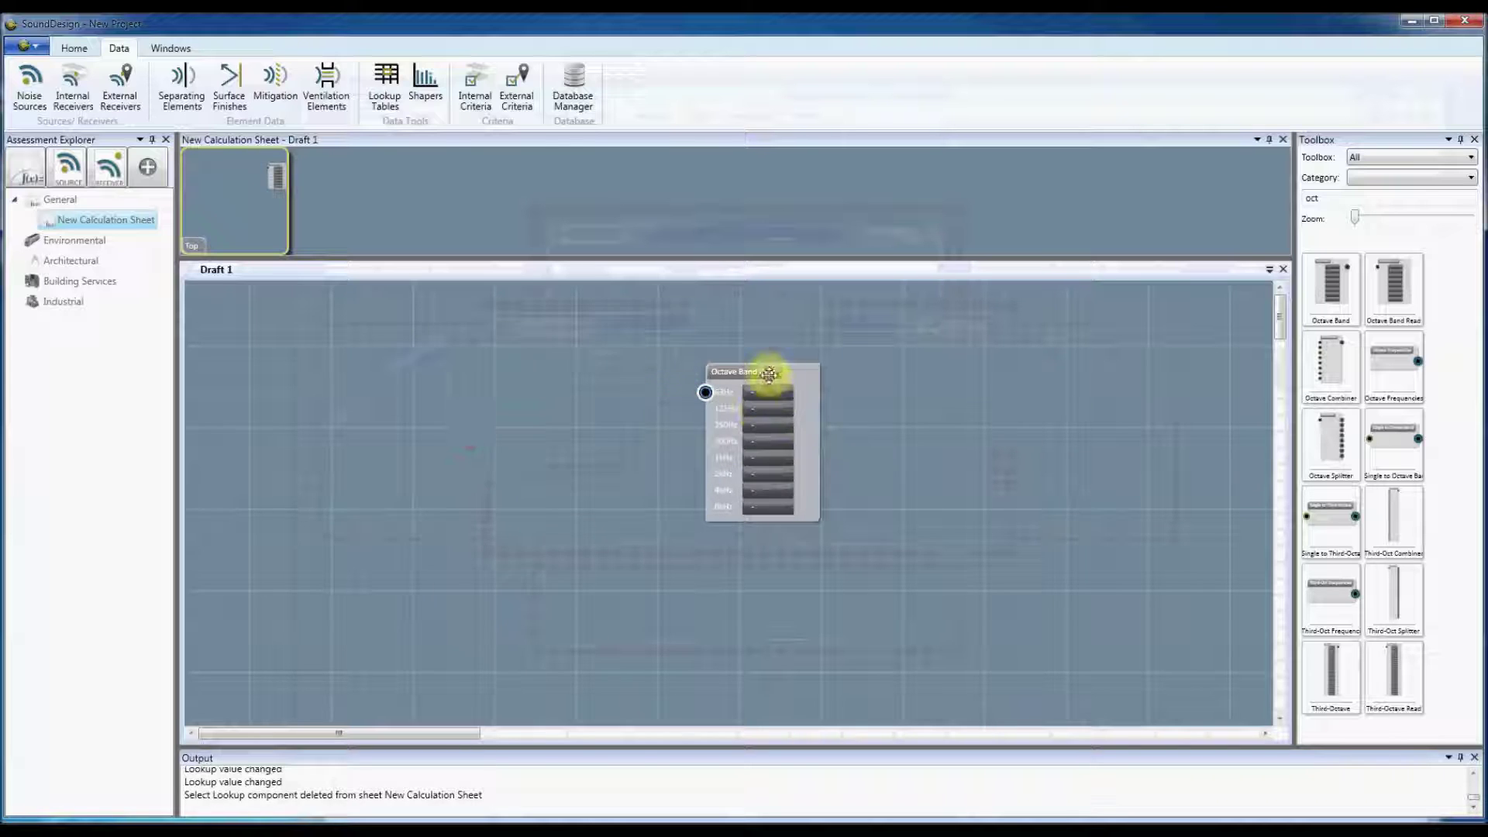
Delete Octave Band Read and inspect LUT-01's data from the Lookup Tables list.
{"action": "left_click", "coordinate": [728, 532]}
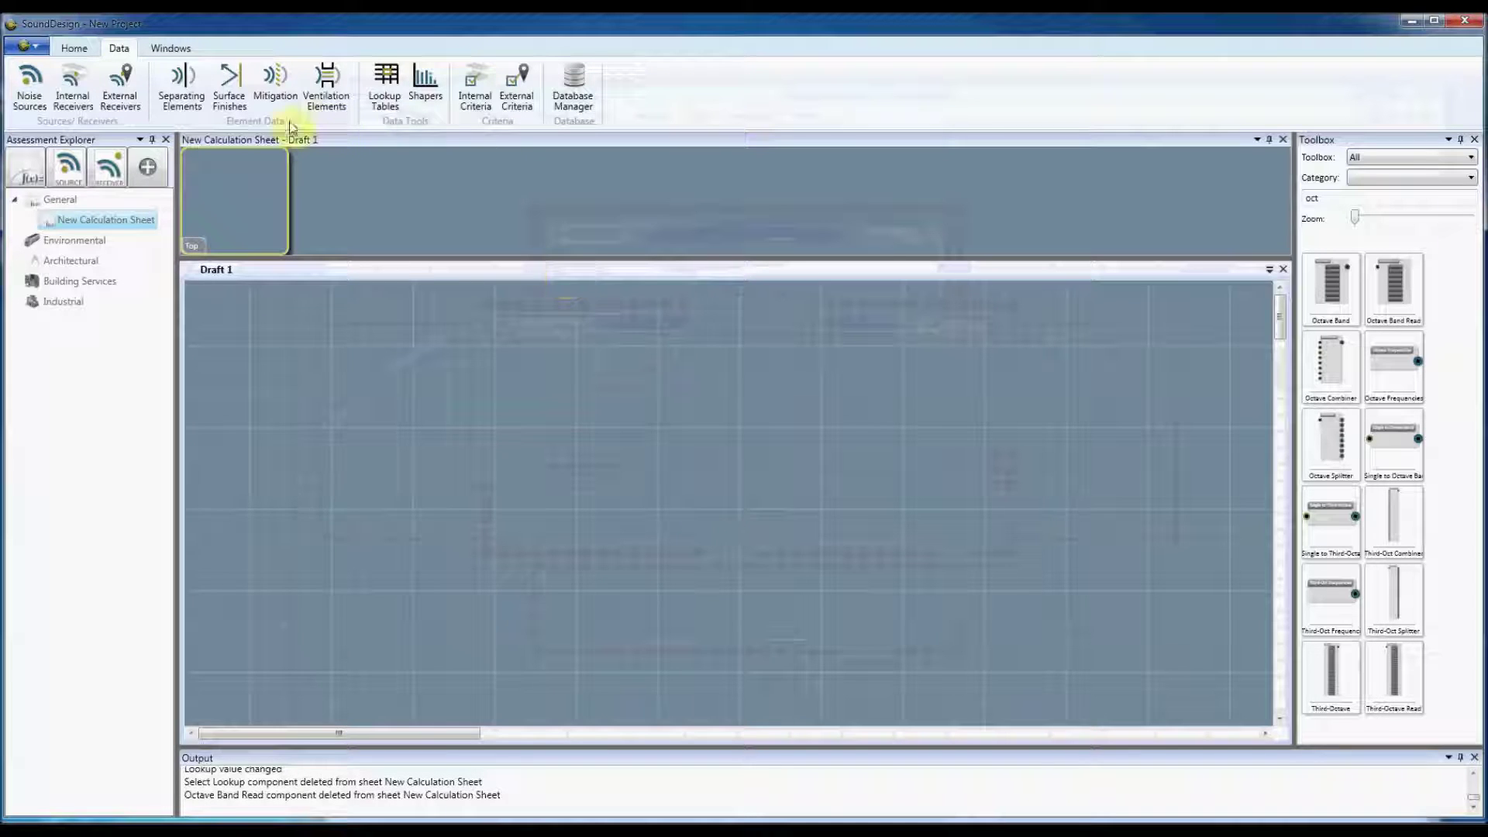
{"action": "left_click", "coordinate": [387, 86]}
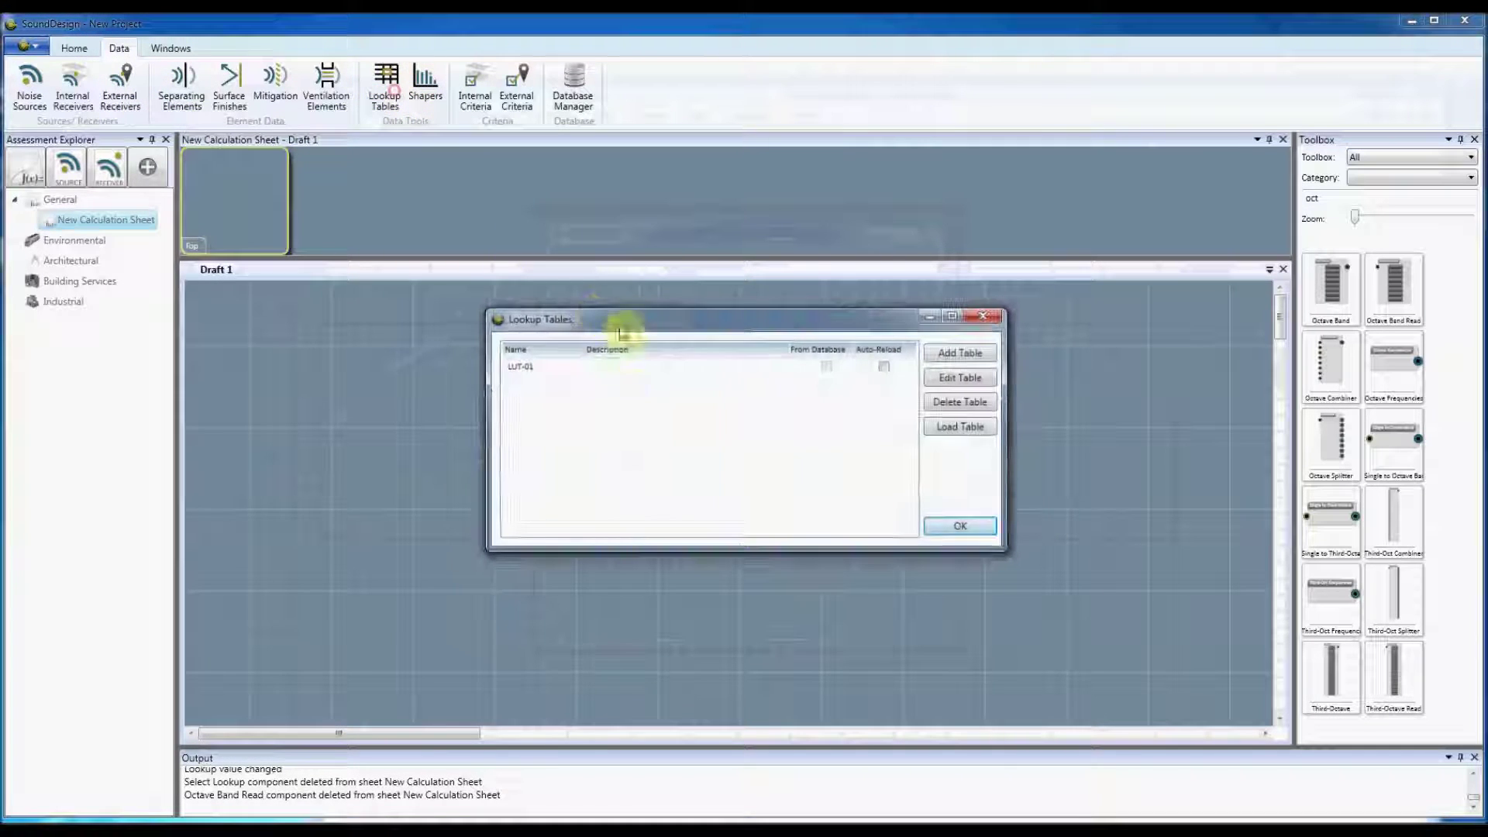
{"action": "double_click", "coordinate": [635, 369]}
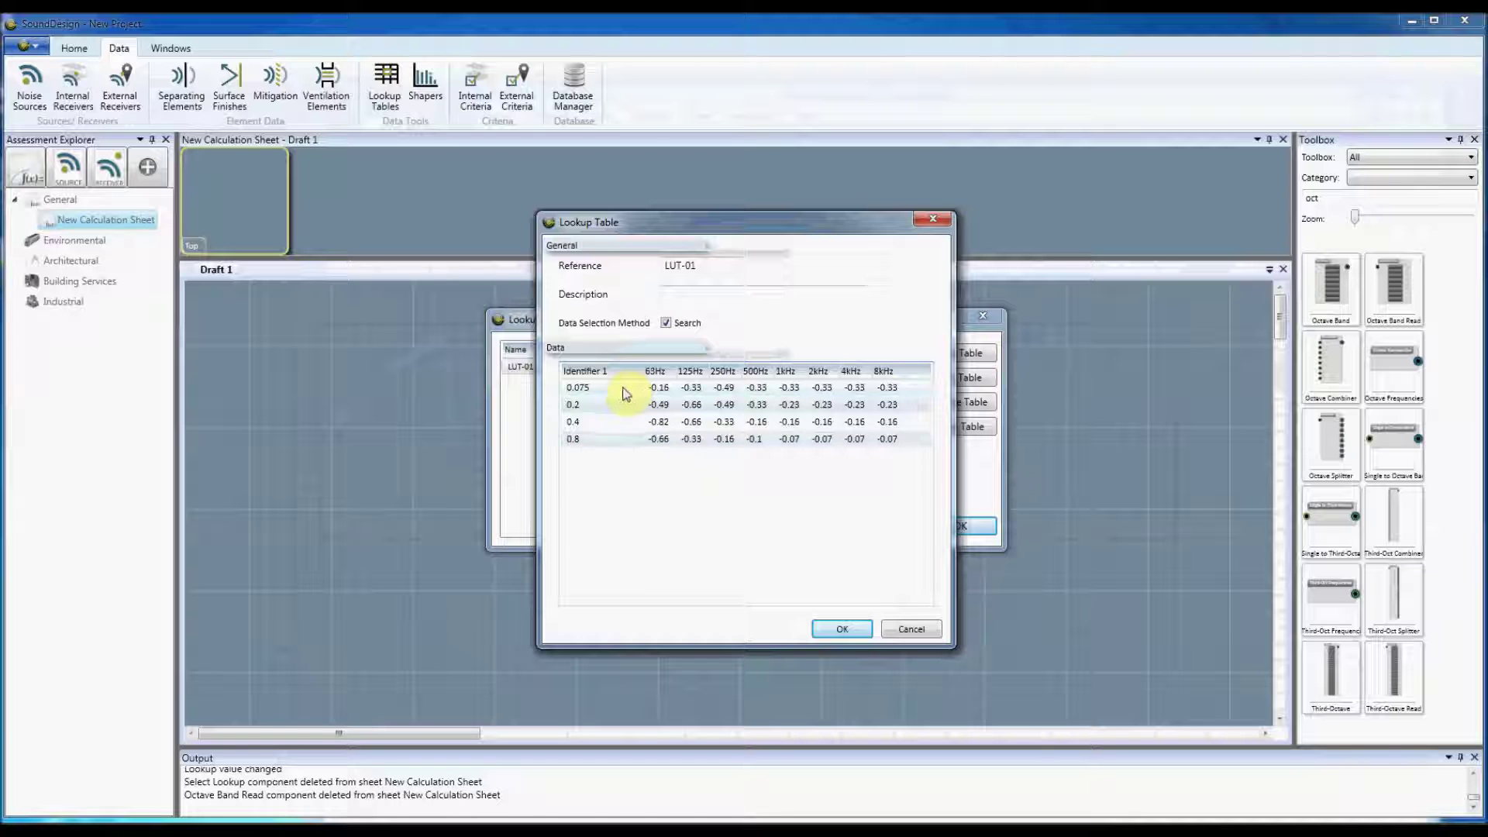
{"action": "left_click", "coordinate": [840, 627]}
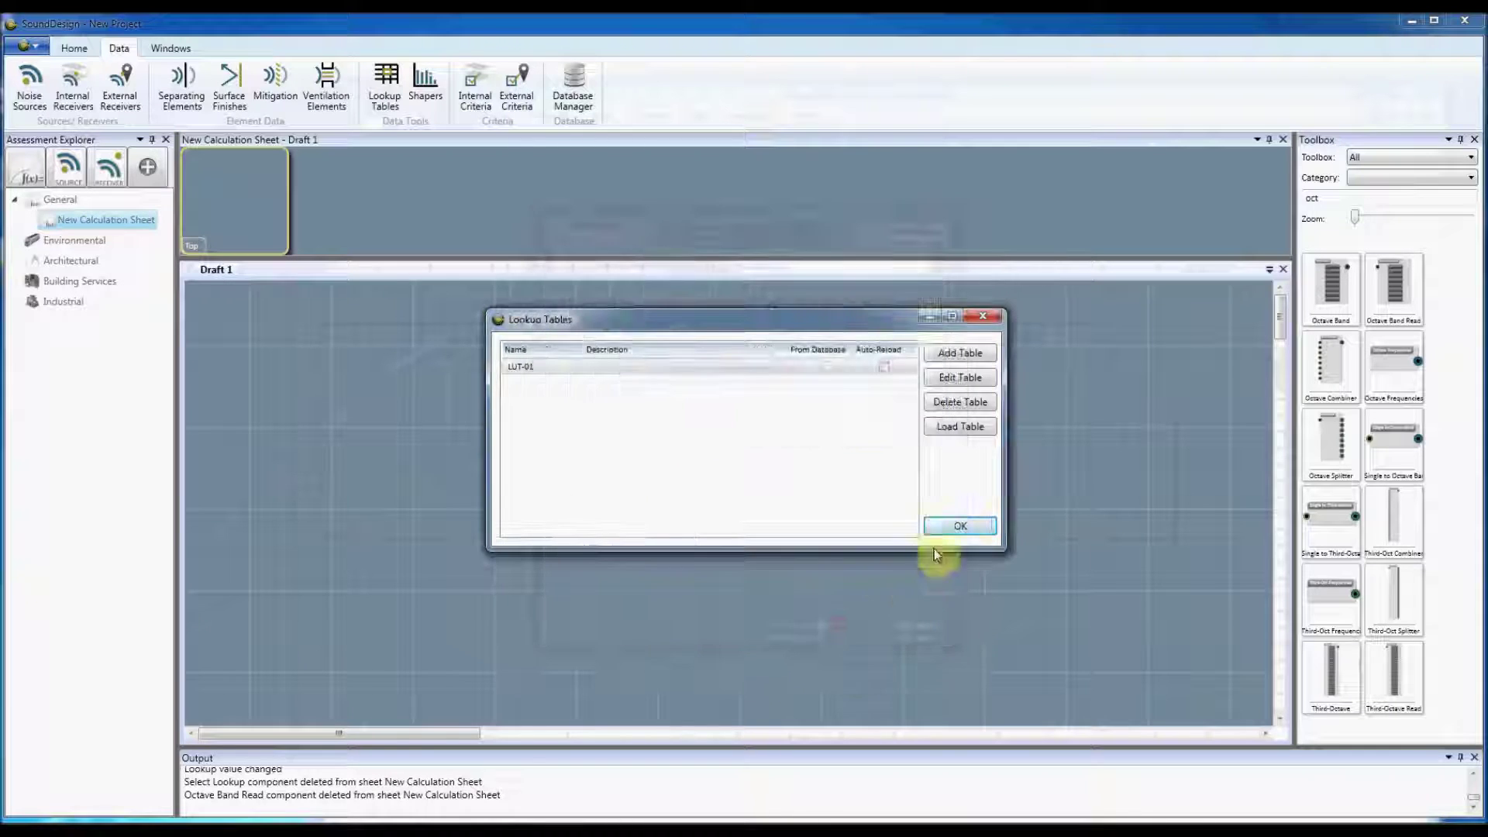
Close the Lookup Tables list and place a Search Lookup node ('look') on Draft 1.
{"action": "left_click", "coordinate": [968, 525]}
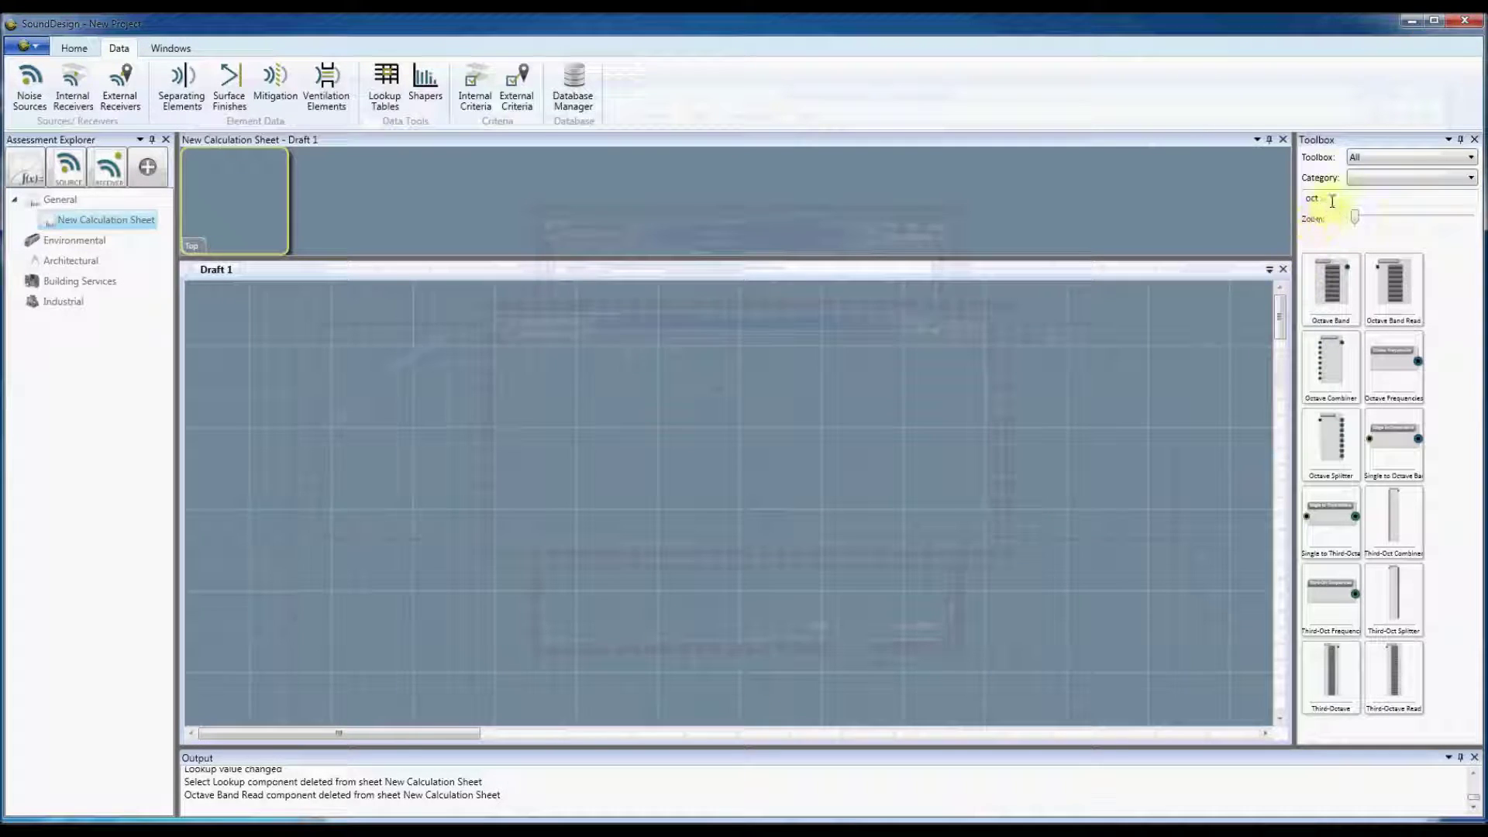
{"action": "double_click", "coordinate": [1317, 198]}
{"action": "type", "text": "look"}
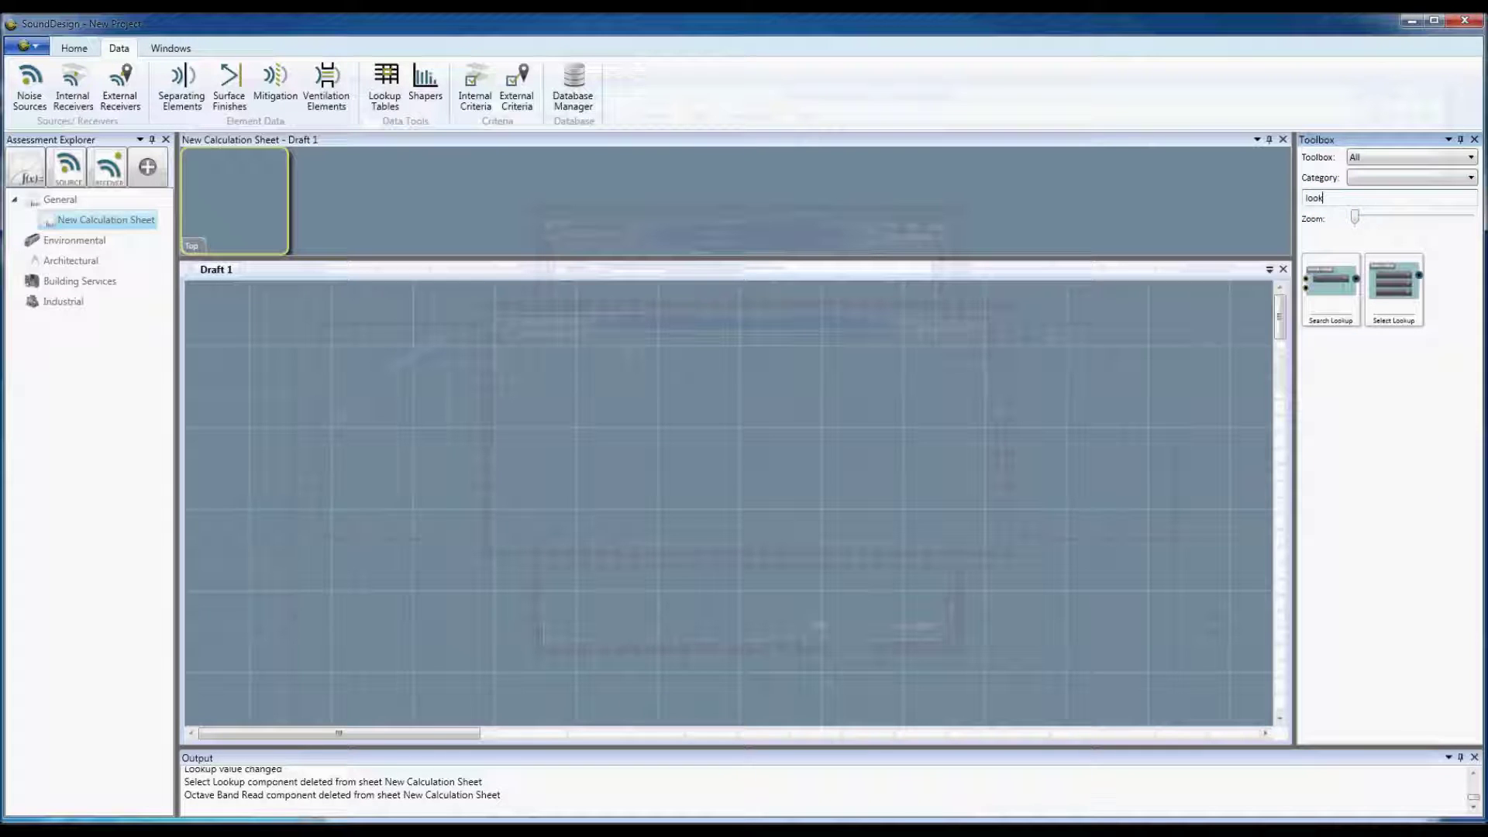
{"action": "left_click_drag", "start_coordinate": [1330, 287], "coordinate": [566, 403]}
Place a Single Figure node ('sin') left of Search Lookup and search for octave components.
{"action": "double_click", "coordinate": [1337, 198]}
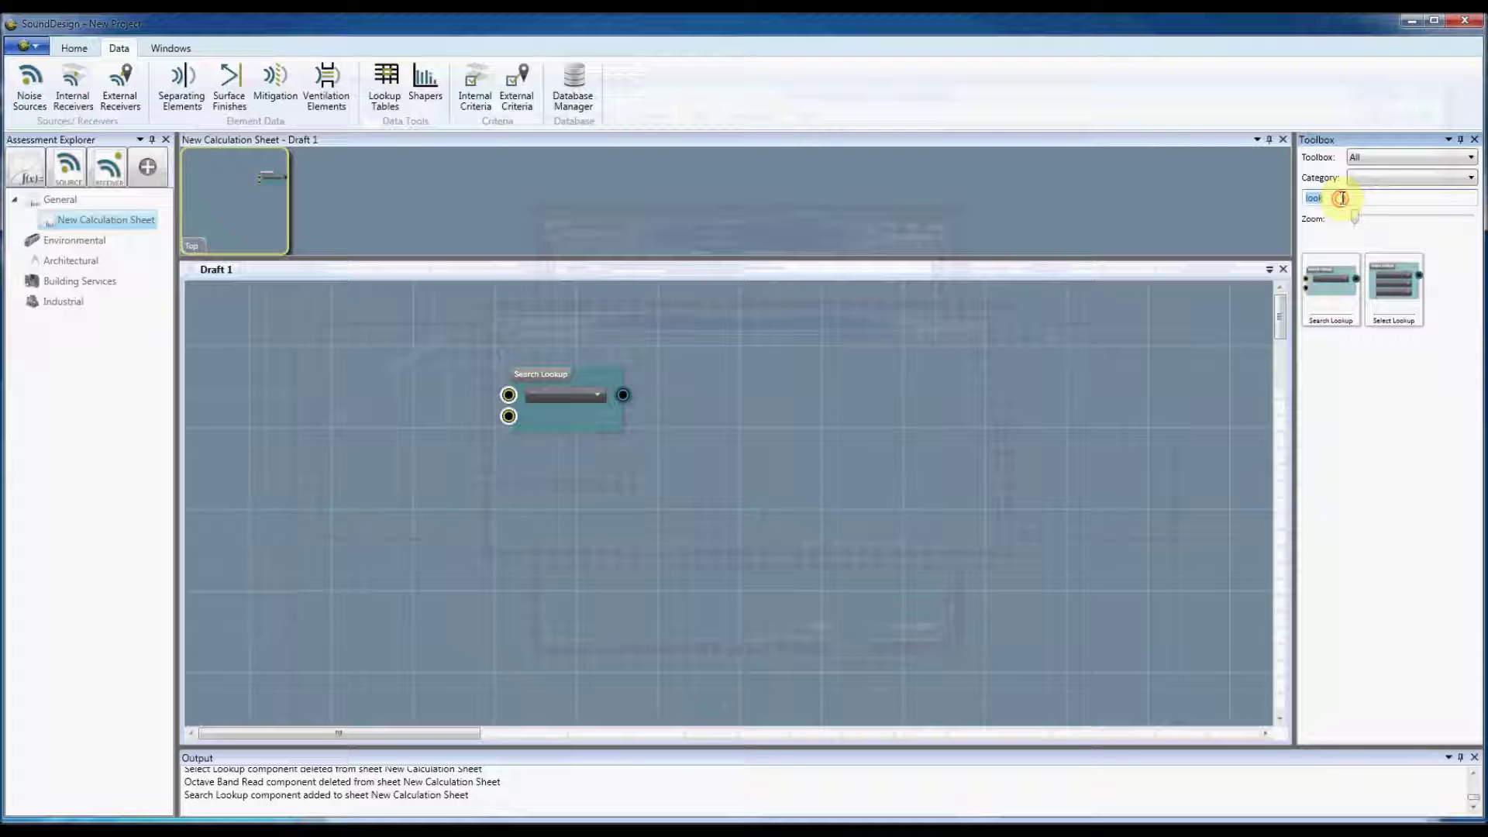
{"action": "type", "text": "sin"}
{"action": "left_click_drag", "start_coordinate": [1348, 378], "coordinate": [356, 405]}
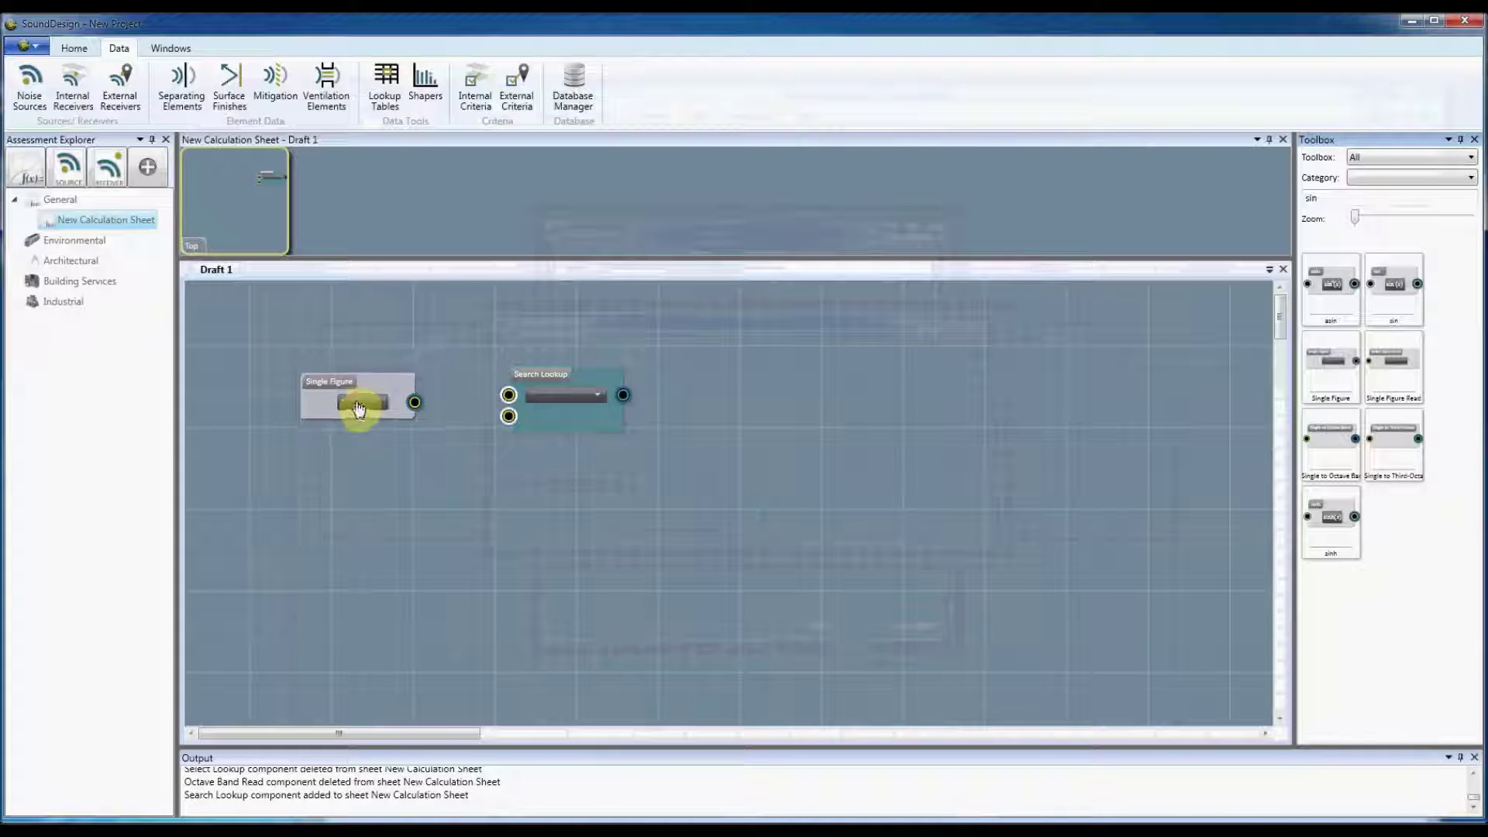
{"action": "double_click", "coordinate": [1323, 200]}
{"action": "type", "text": "oi"}
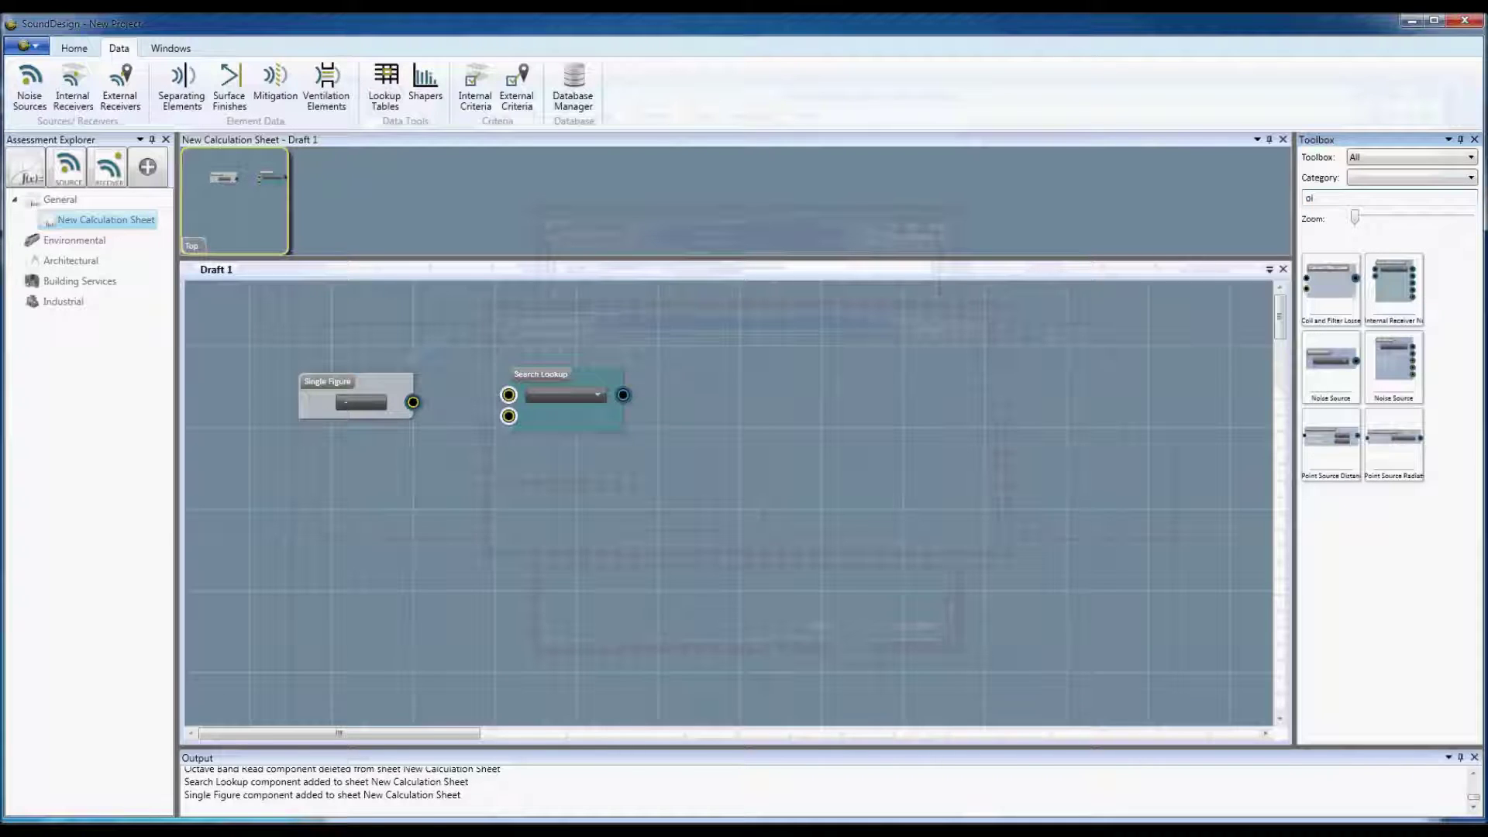
{"action": "key", "text": "BackSpace"}
Add Octave Band Read and wire Single Figure → Search Lookup (LUT-01) → Octave Band Read.
{"action": "type", "text": "c"}
{"action": "left_click_drag", "start_coordinate": [1394, 287], "coordinate": [744, 447]}
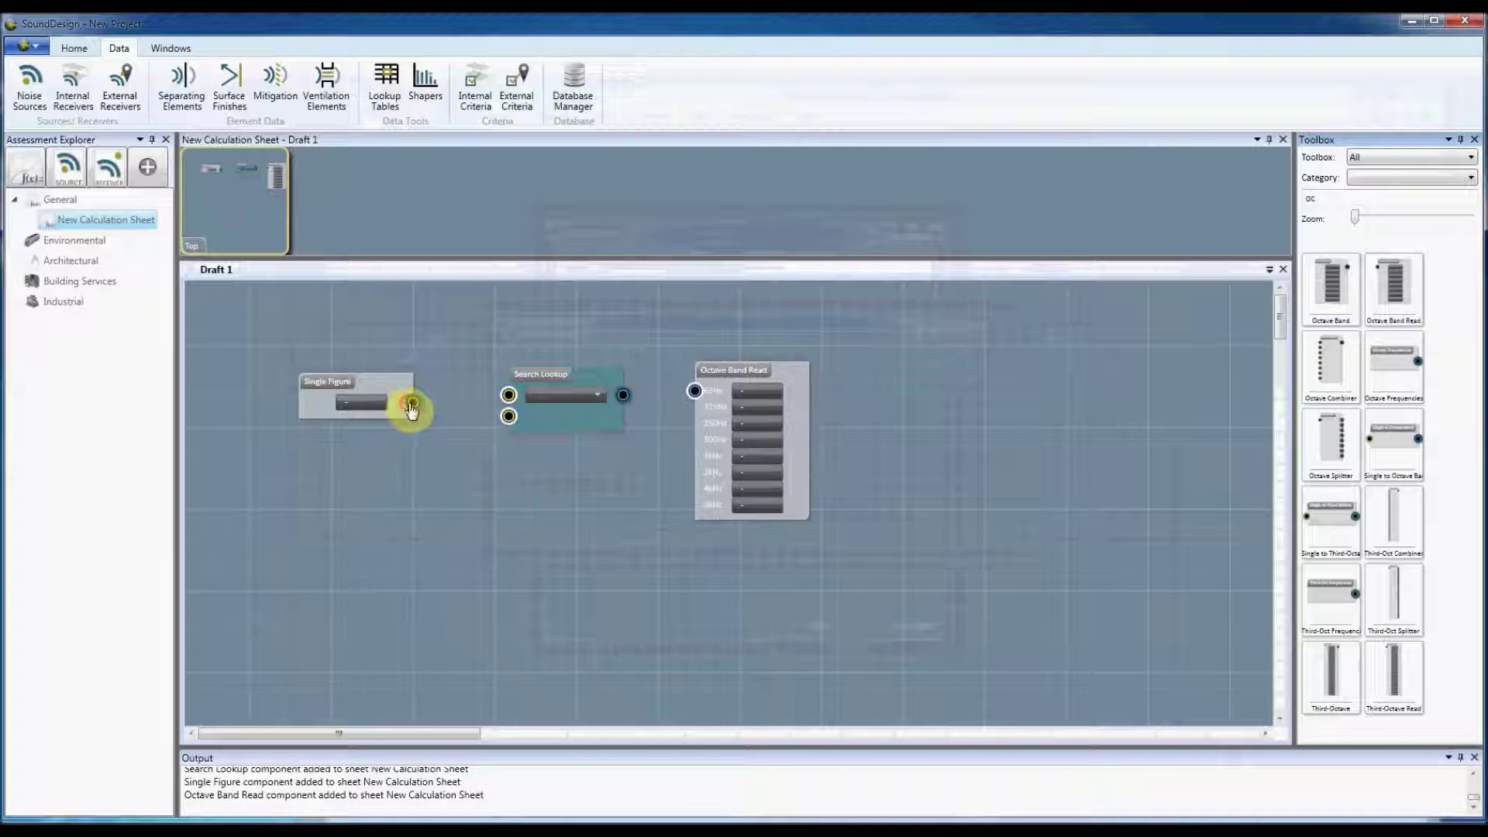
{"action": "left_click_drag", "start_coordinate": [411, 409], "coordinate": [508, 395]}
{"action": "left_click_drag", "start_coordinate": [623, 394], "coordinate": [695, 392]}
{"action": "left_click", "coordinate": [569, 398]}
{"action": "left_click", "coordinate": [555, 408]}
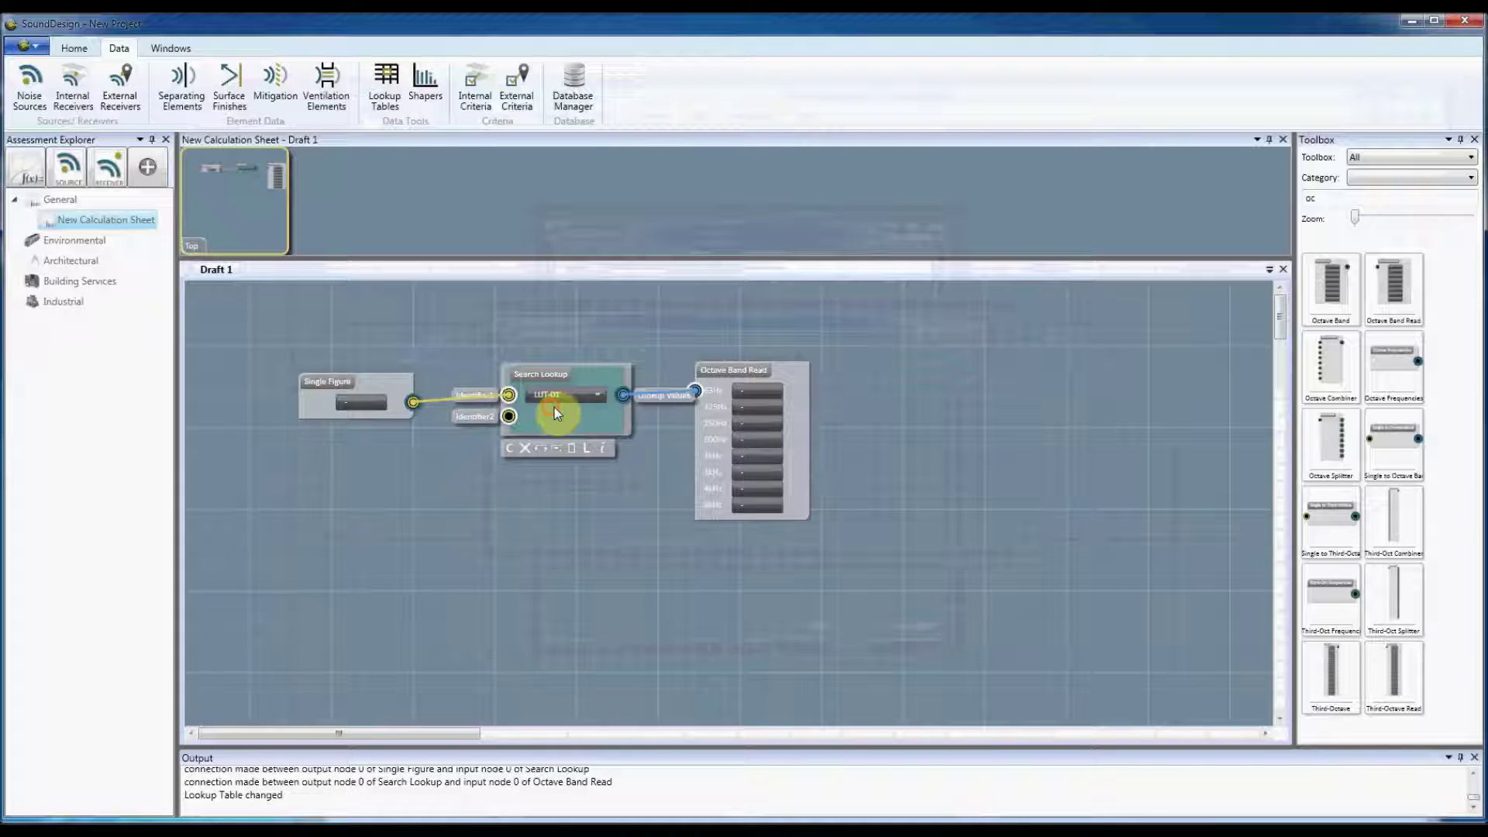
Set Single Figure to 0.075 and check Octave Band Read's first band result.
{"action": "left_click", "coordinate": [347, 407]}
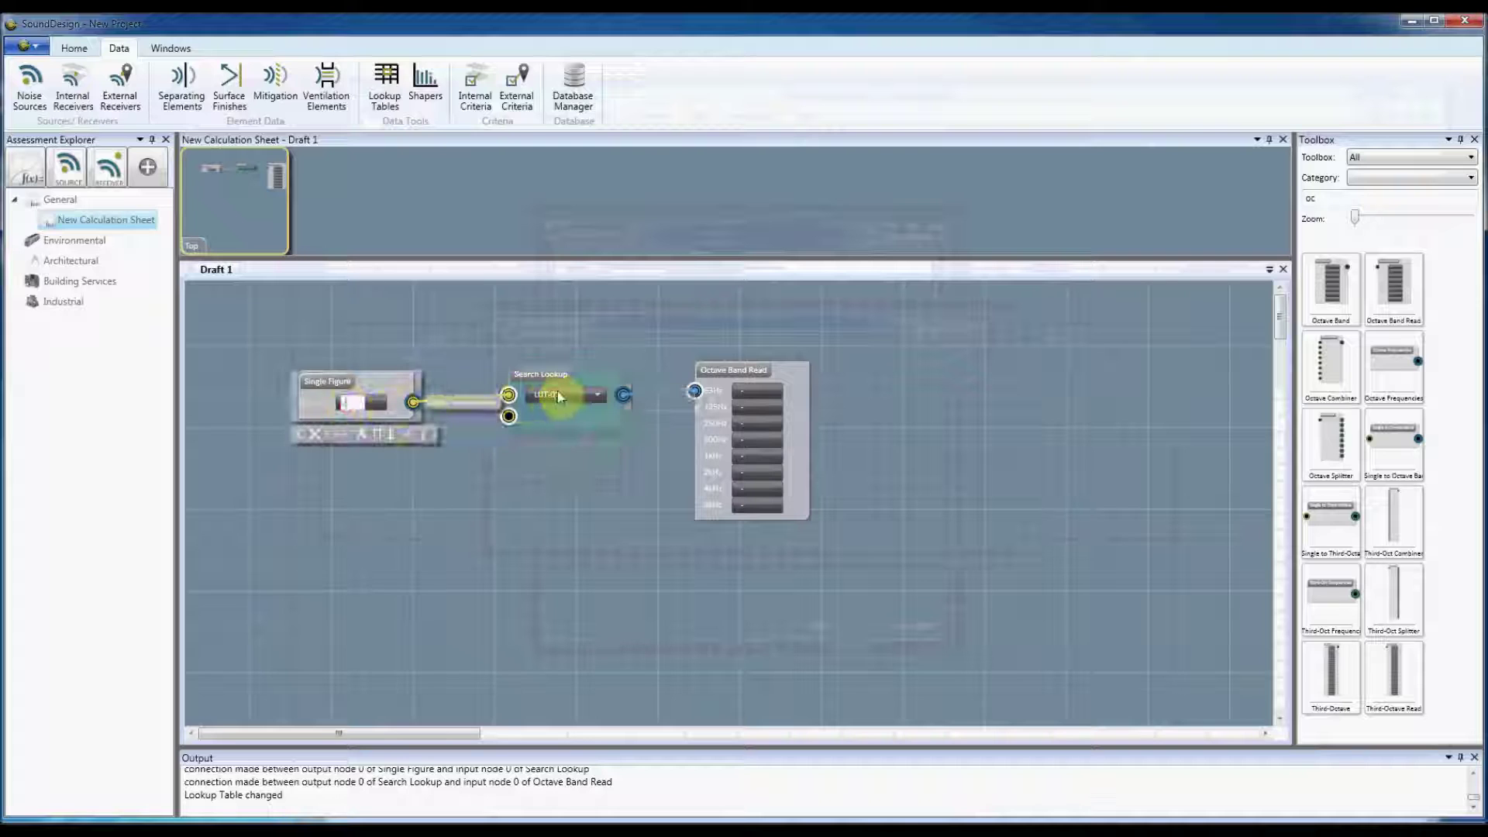
{"action": "type", "text": ".0"}
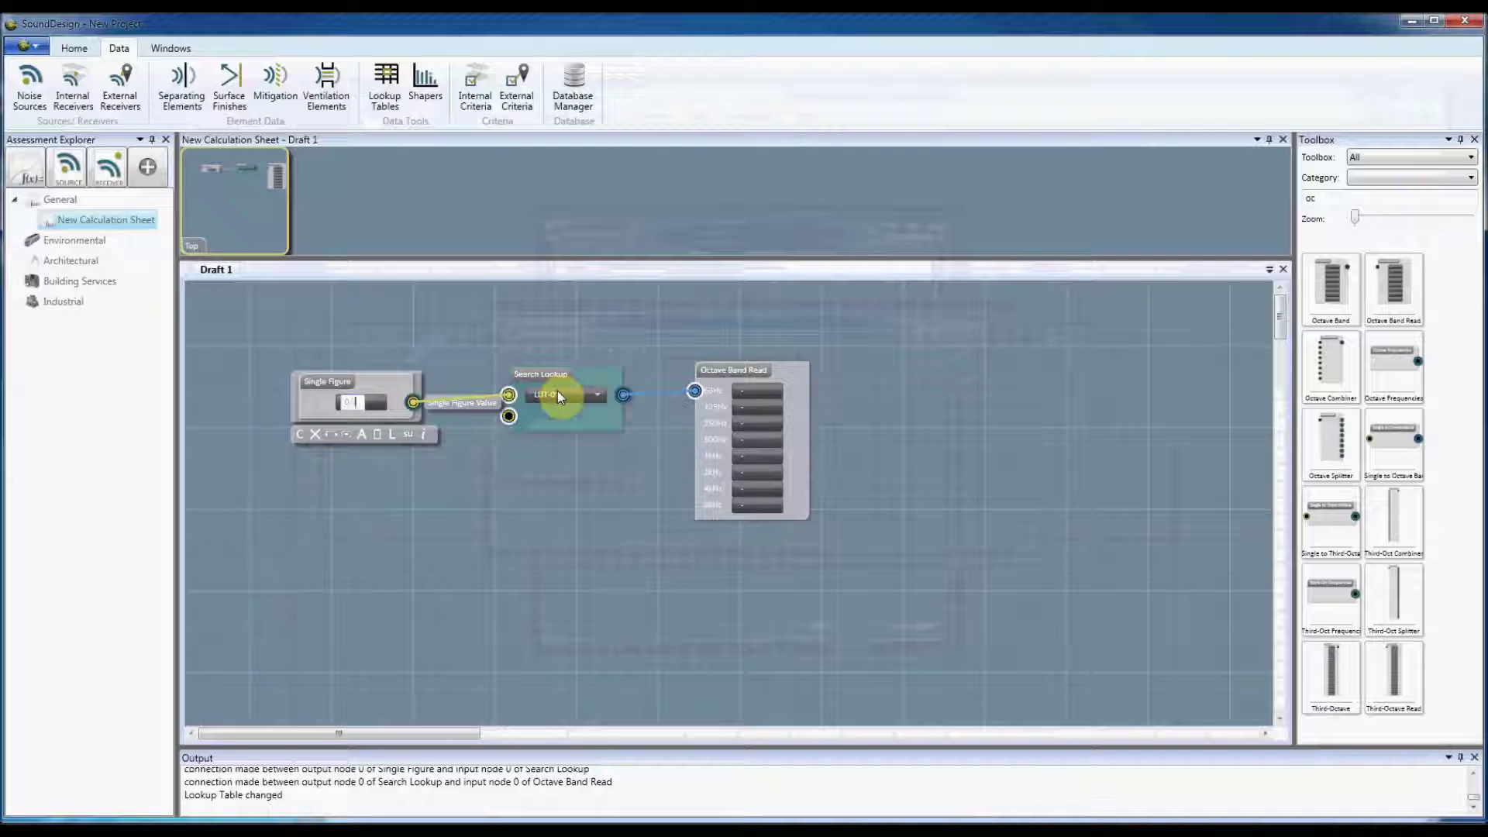
{"action": "type", "text": "75"}
{"action": "key", "text": "Return"}
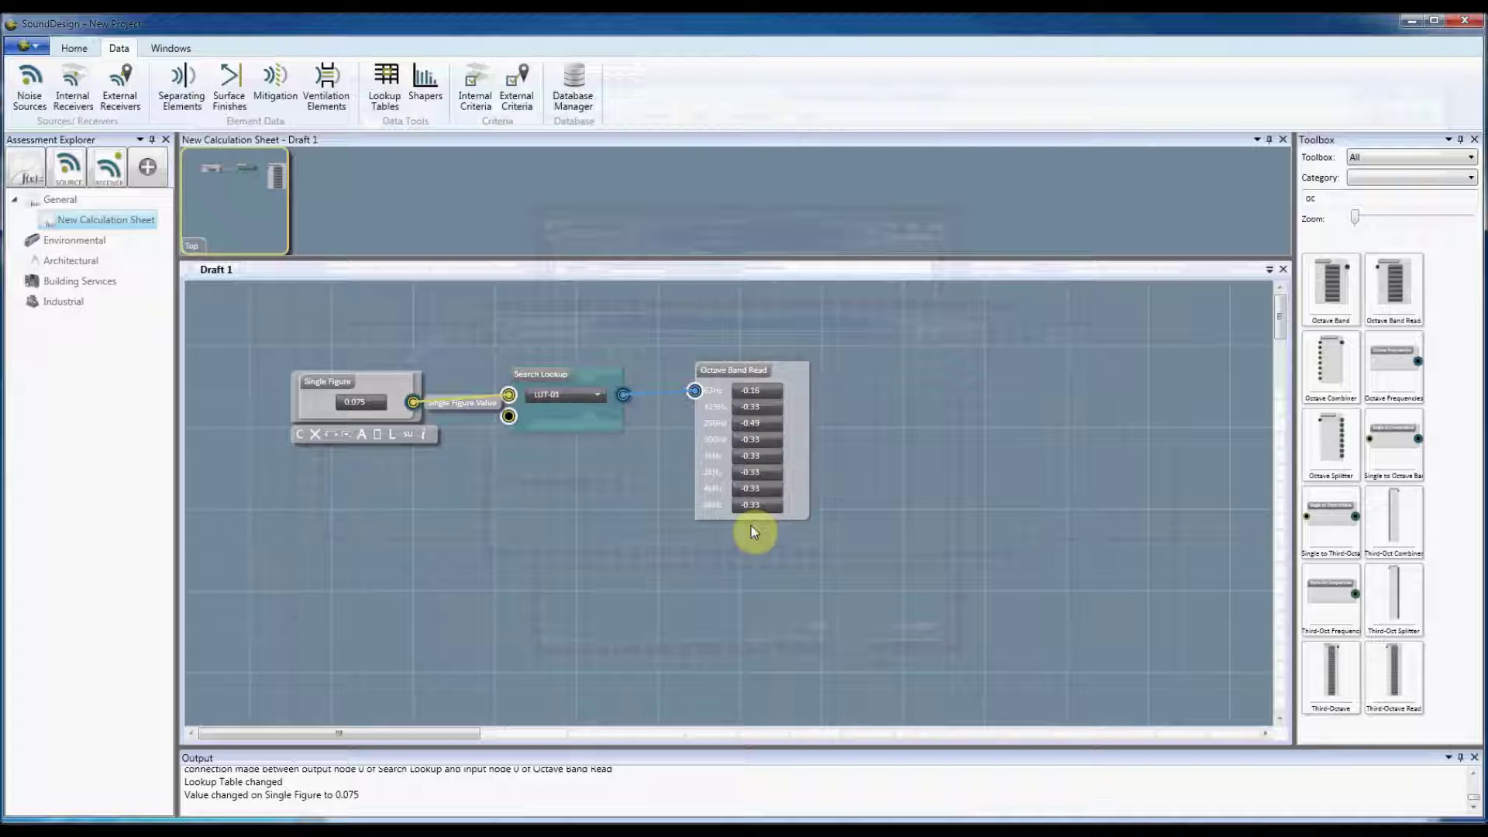
{"action": "left_click", "coordinate": [750, 390]}
{"action": "left_click", "coordinate": [394, 94]}
Review LUT-01's rows for identifiers 0.075, 0.2, 0.4 and 0.8, then close the editor.
{"action": "double_click", "coordinate": [659, 370]}
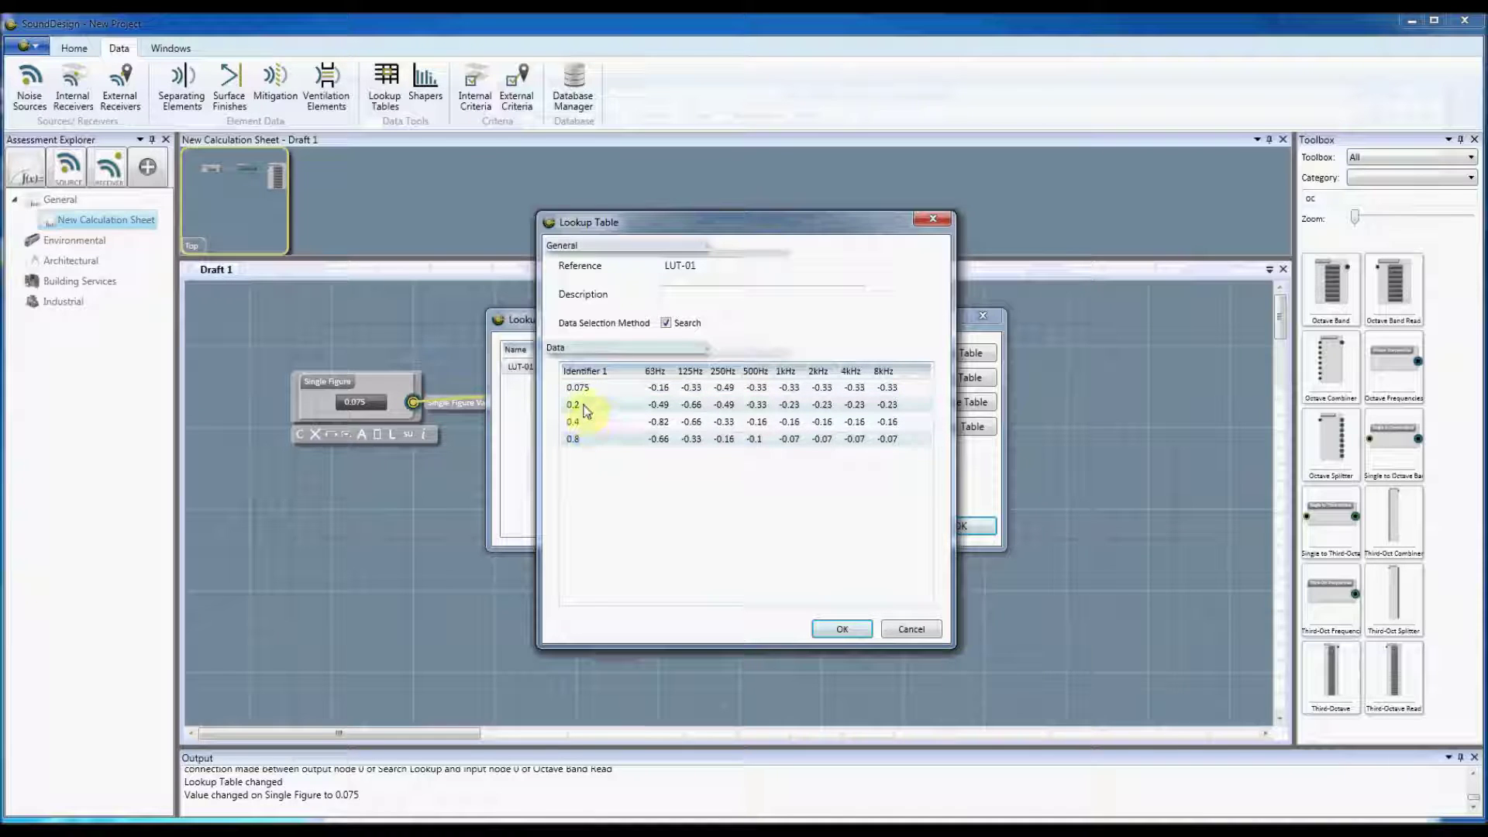
{"action": "left_click", "coordinate": [843, 627]}
Close the tables list and try Single Figure values 0.1 and 0.01.
{"action": "left_click", "coordinate": [959, 525]}
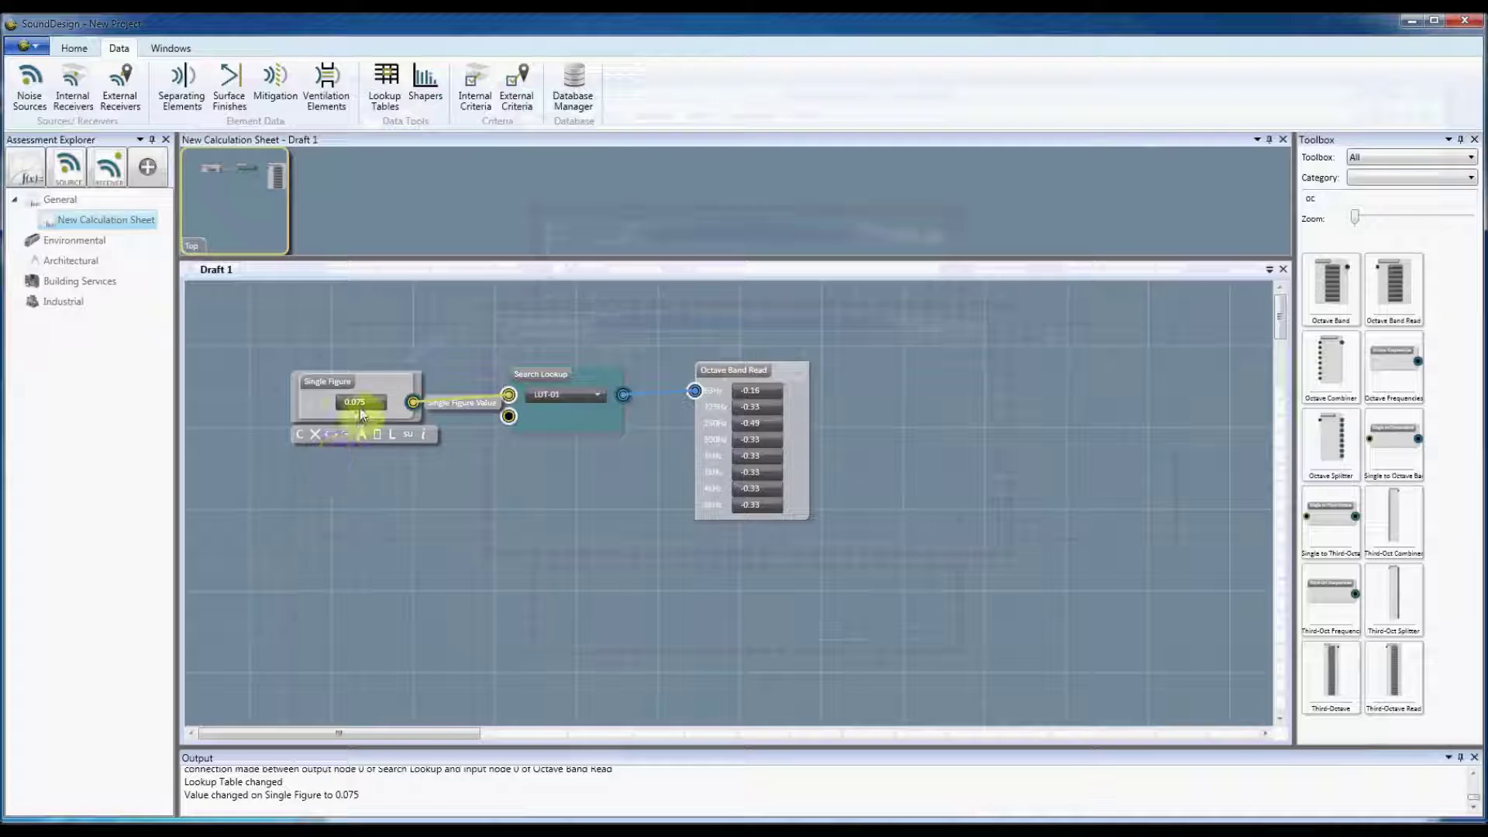
{"action": "left_click", "coordinate": [359, 403]}
{"action": "type", "text": "0.1"}
{"action": "key", "text": "Return"}
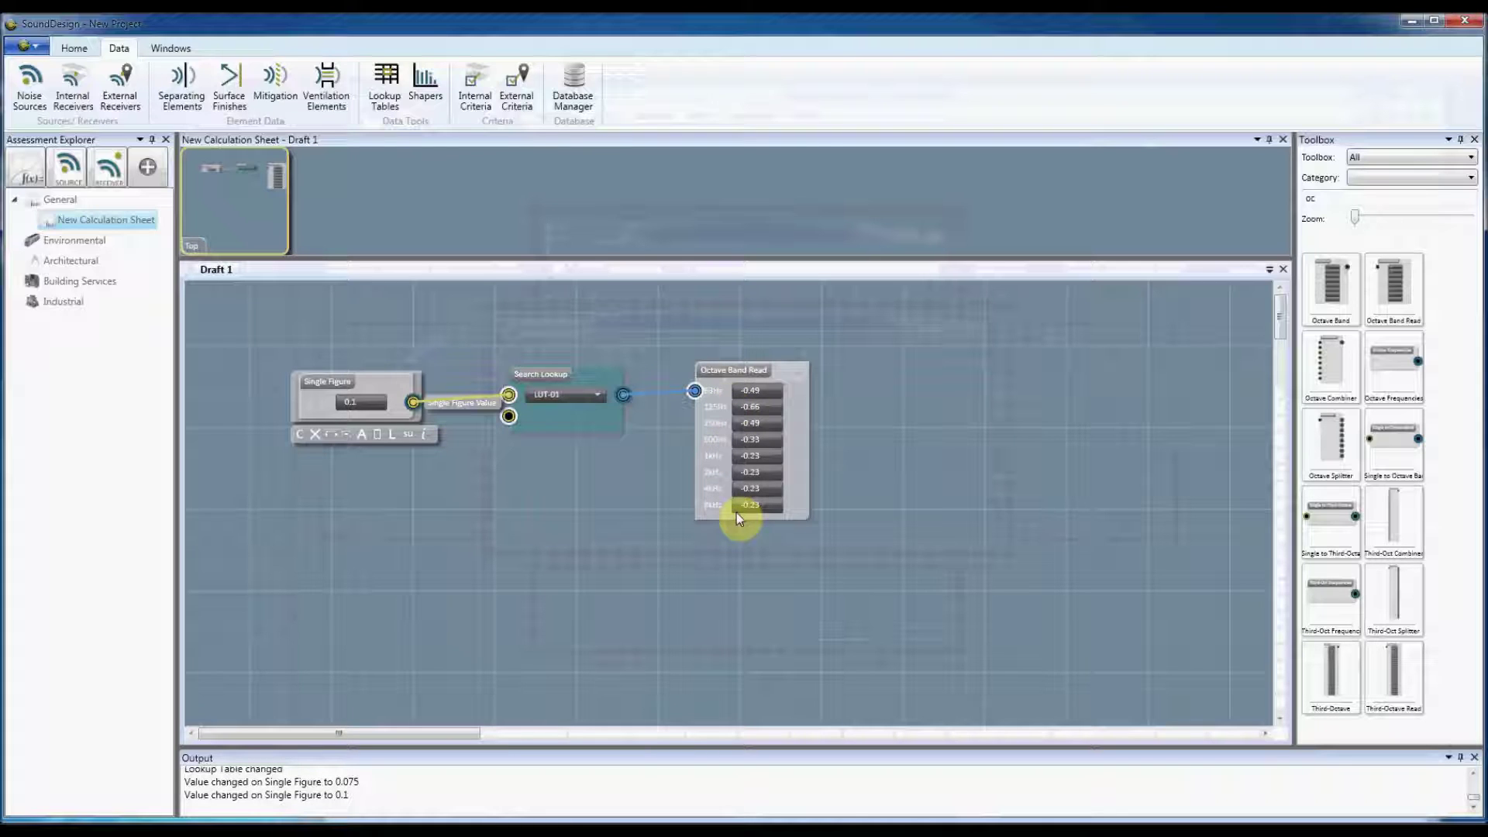
{"action": "left_click", "coordinate": [350, 403]}
{"action": "type", "text": "0.01"}
{"action": "key", "text": "Return"}
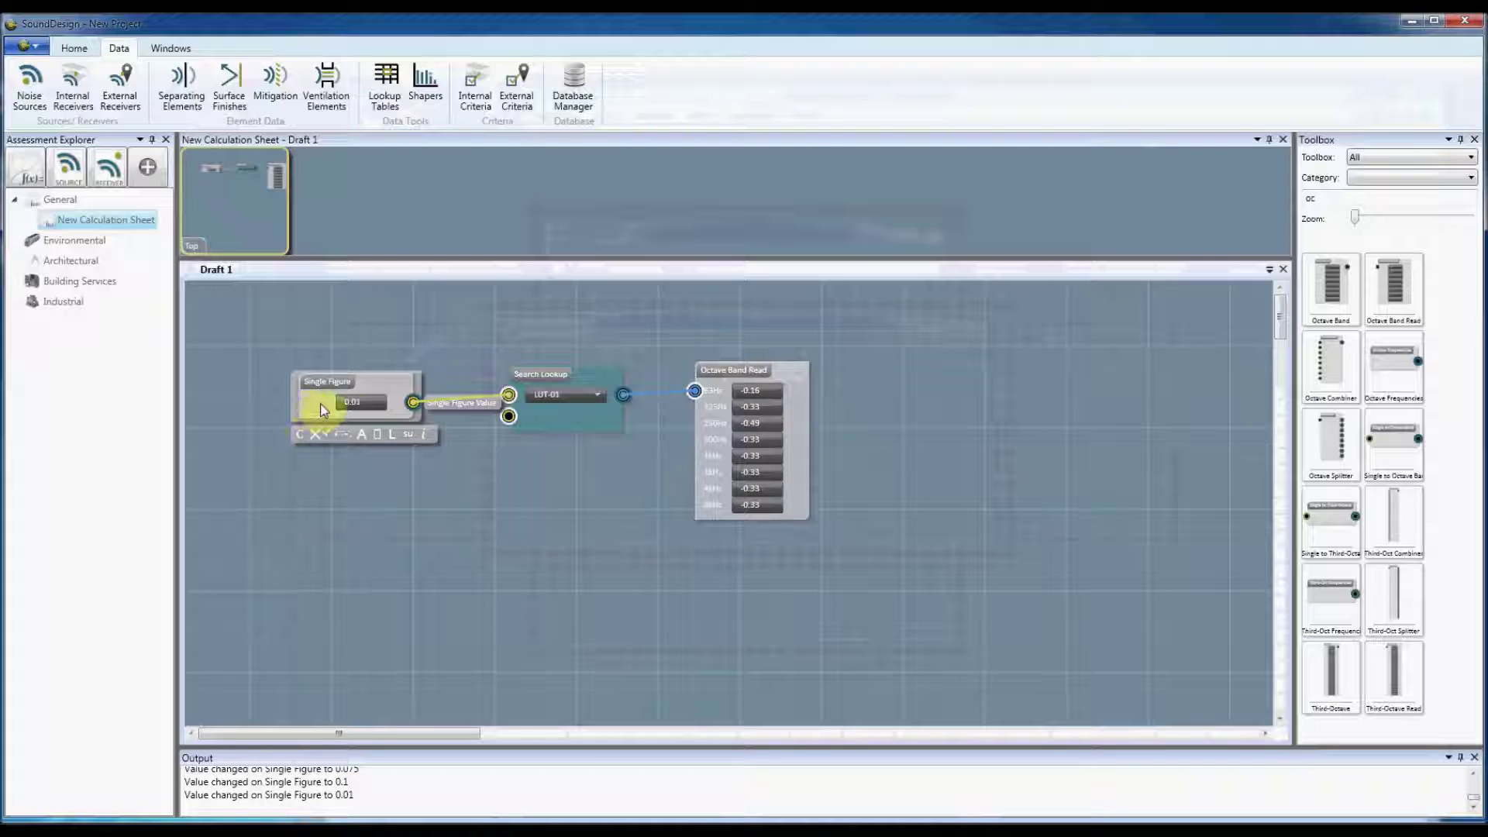
Try Single Figure values 0.075 and then 0.076.
{"action": "left_click", "coordinate": [361, 402]}
{"action": "type", "text": "0.075"}
{"action": "key", "text": "Return"}
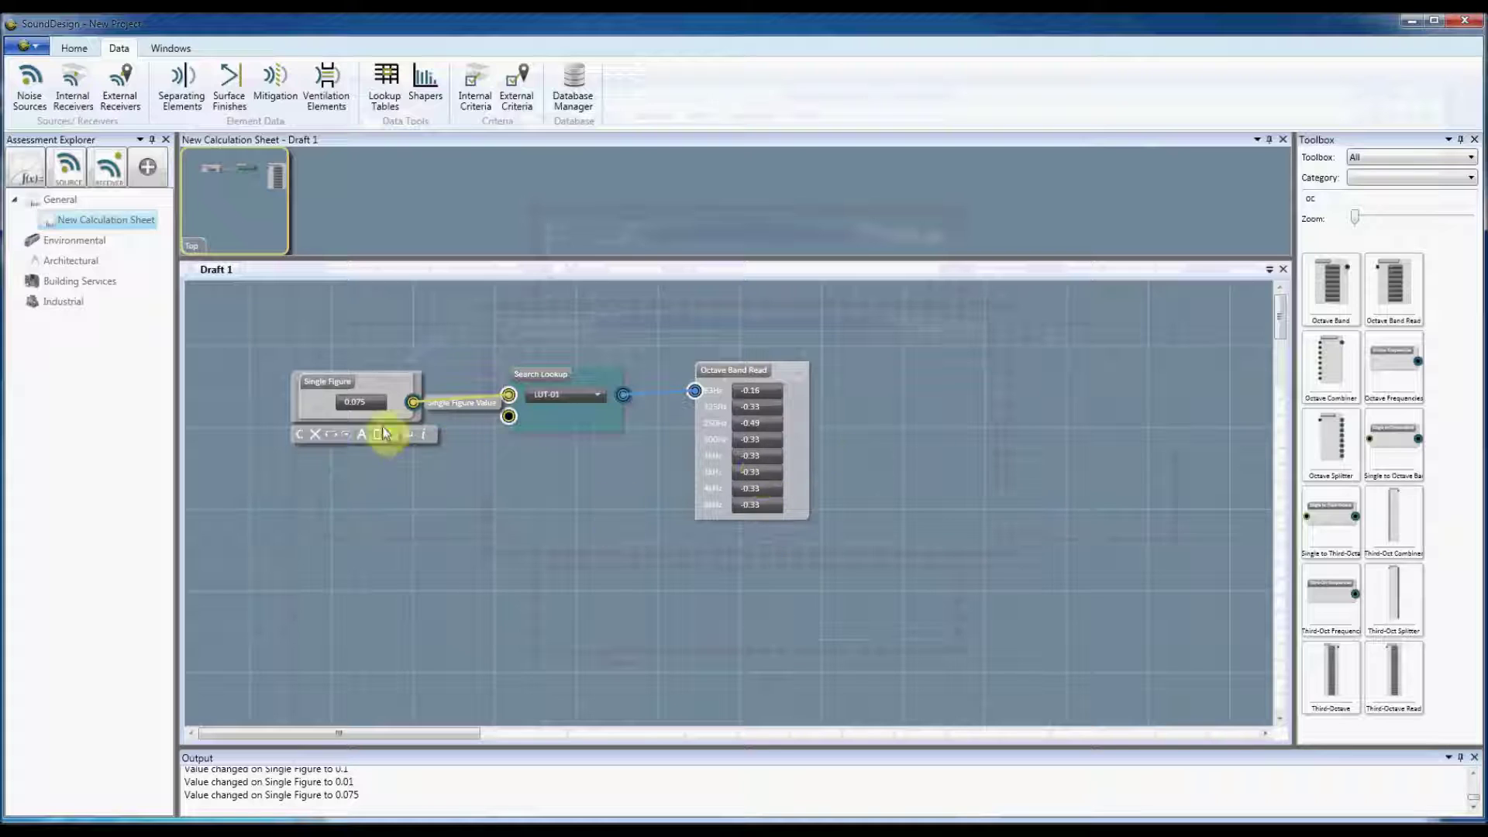
{"action": "left_click", "coordinate": [361, 407]}
{"action": "key", "text": "BackSpace"}
{"action": "type", "text": "6"}
{"action": "key", "text": "Return"}
{"action": "key", "text": "Return"}
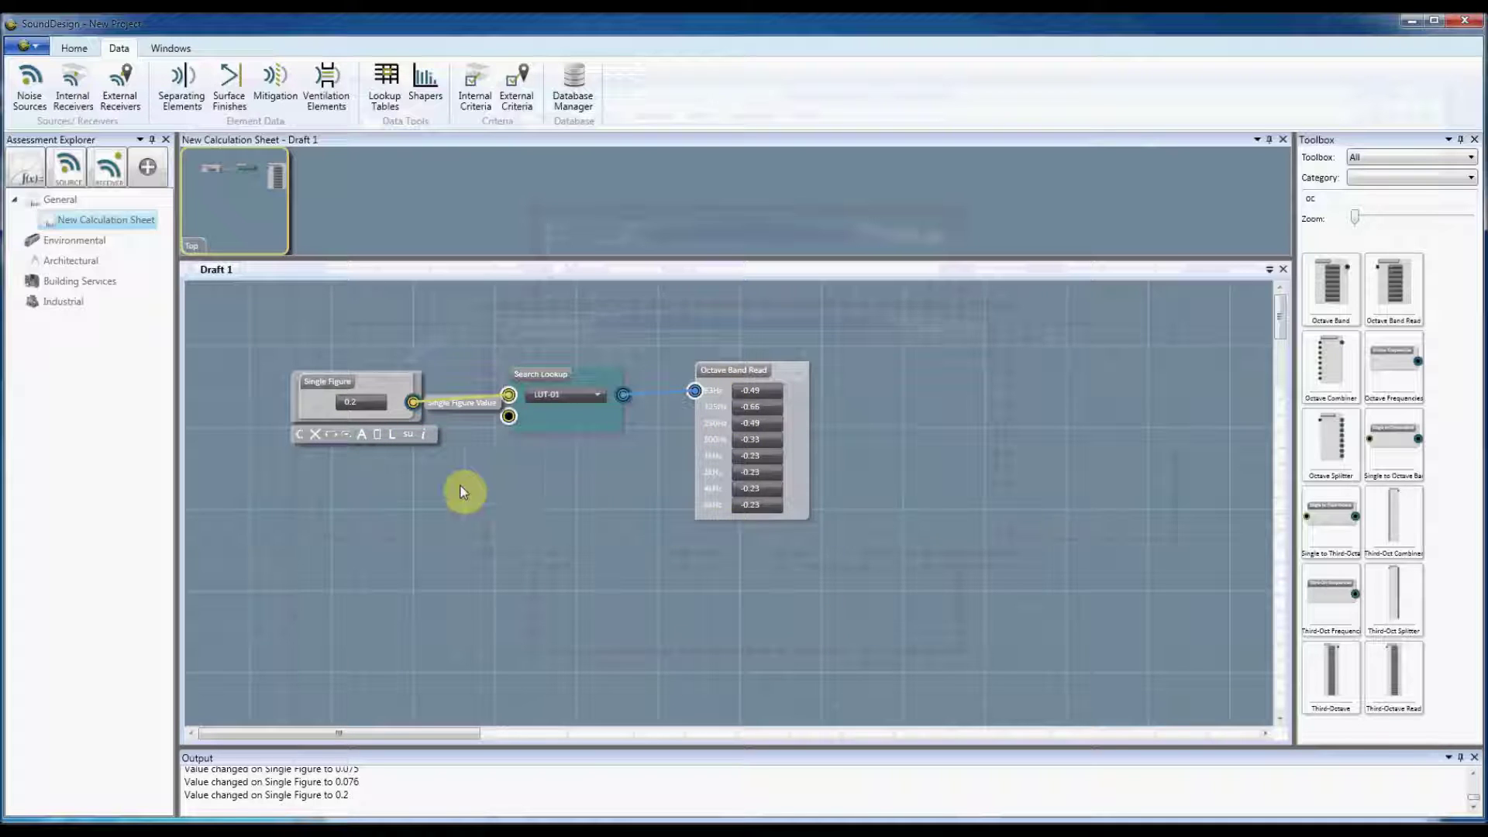
Nudge Octave Band Read right and Search Lookup and Single Figure left to align the chain.
{"action": "left_click", "coordinate": [728, 380]}
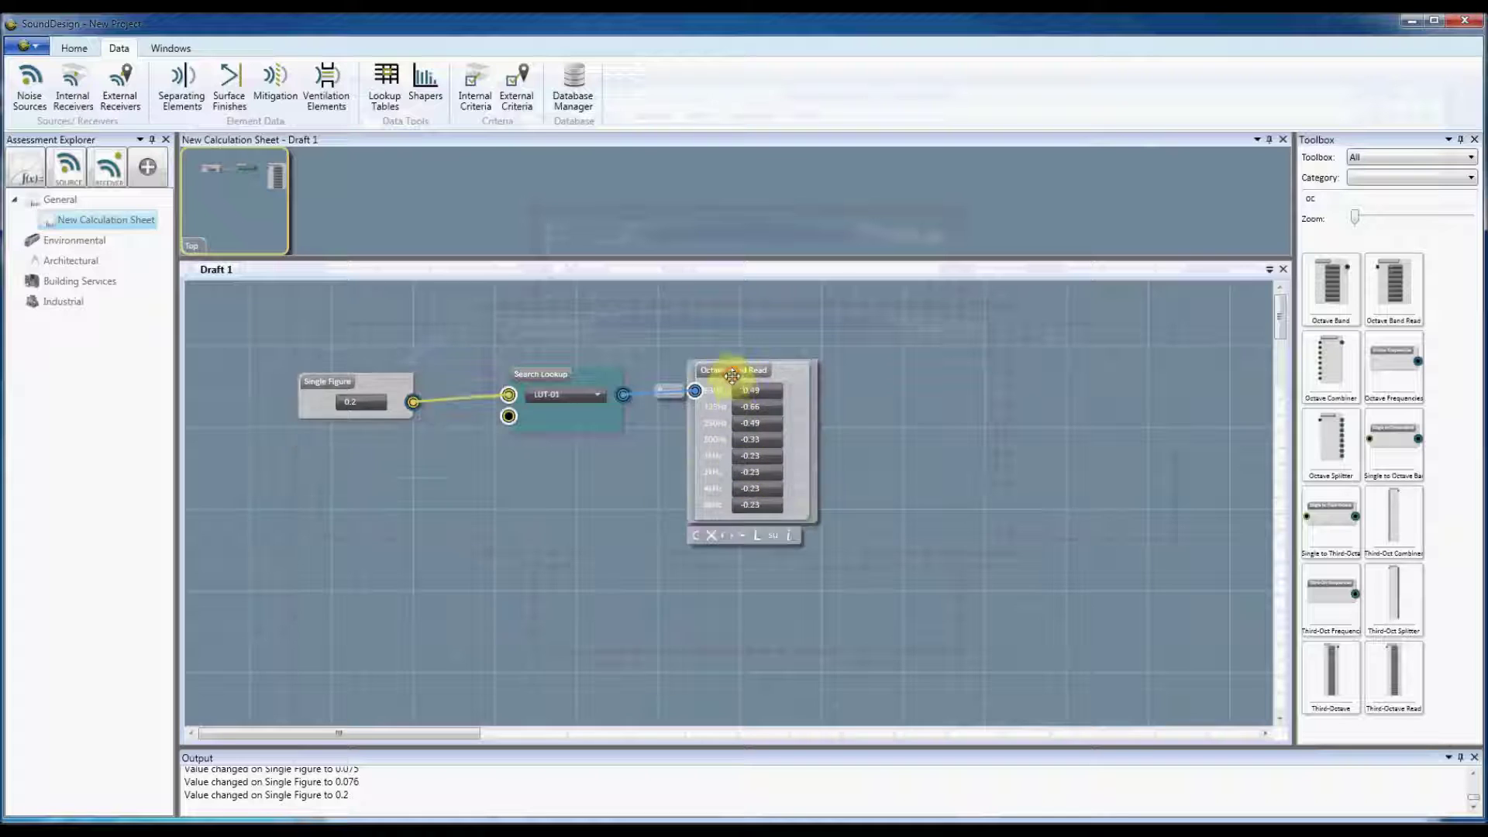
{"action": "left_click", "coordinate": [307, 372]}
{"action": "left_click", "coordinate": [514, 458]}
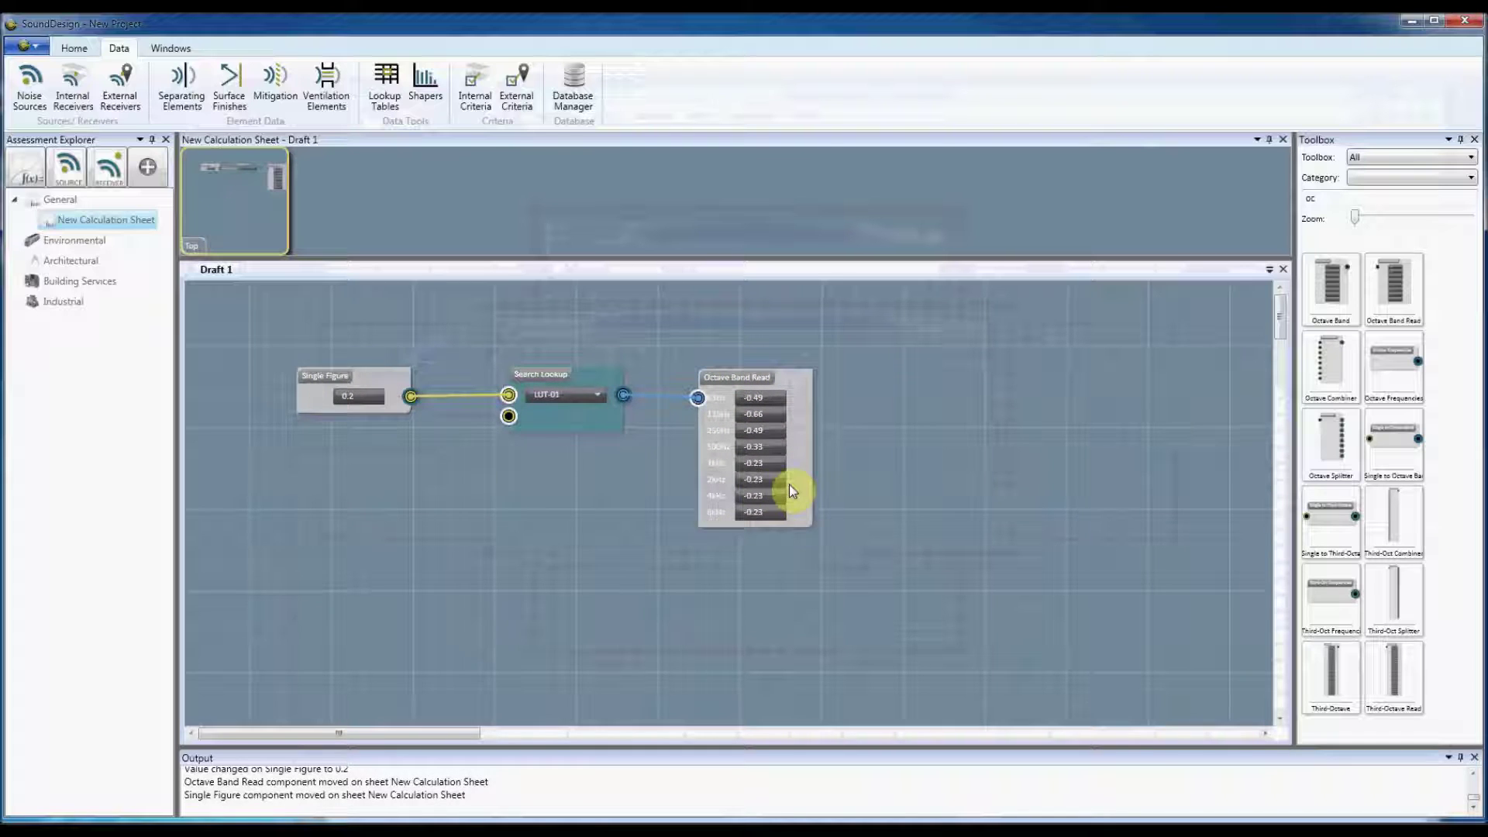
{"action": "left_click_drag", "start_coordinate": [737, 376], "coordinate": [745, 375]}
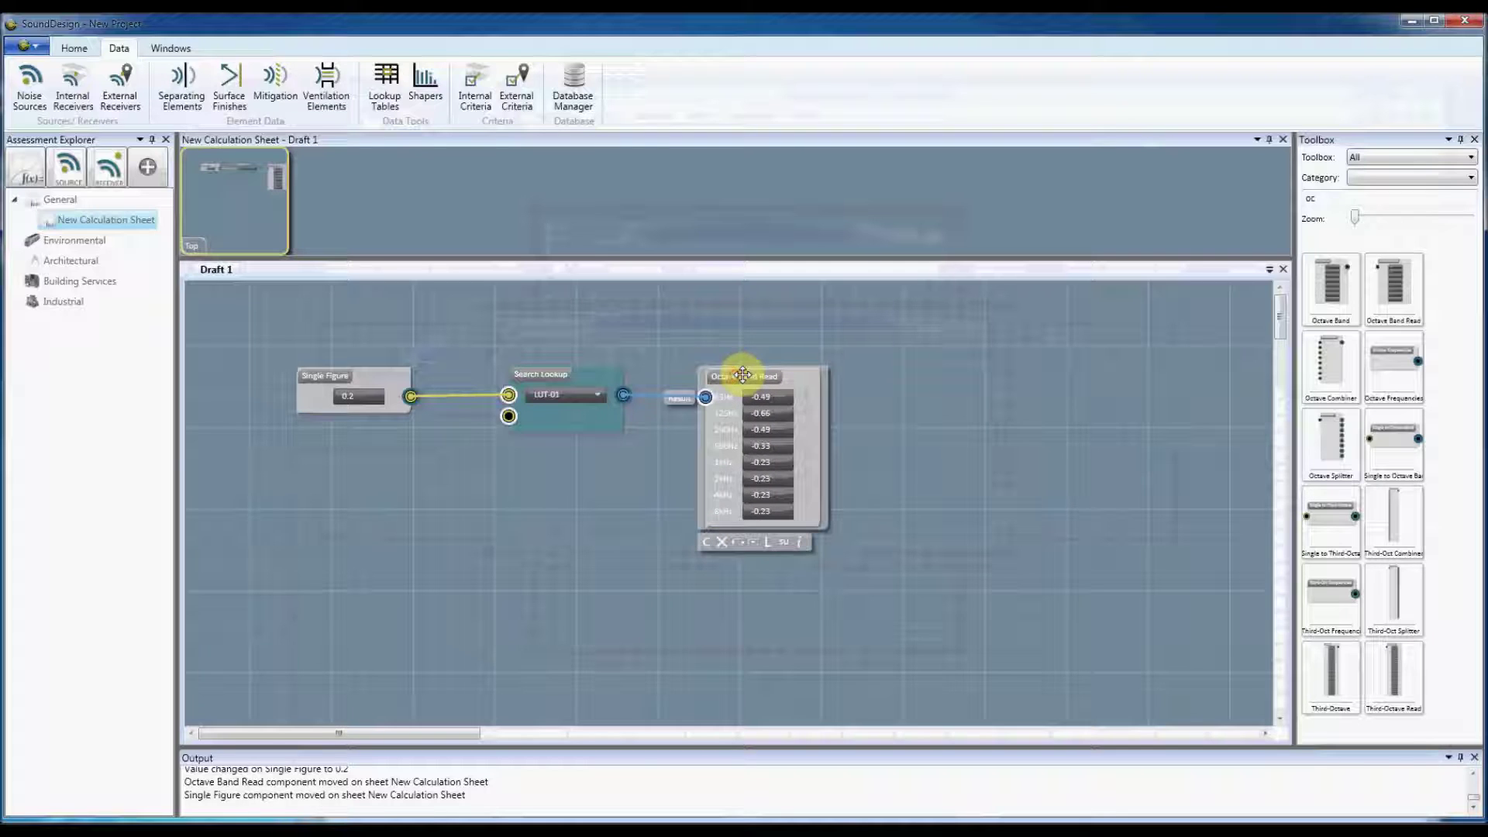
{"action": "left_click", "coordinate": [542, 388]}
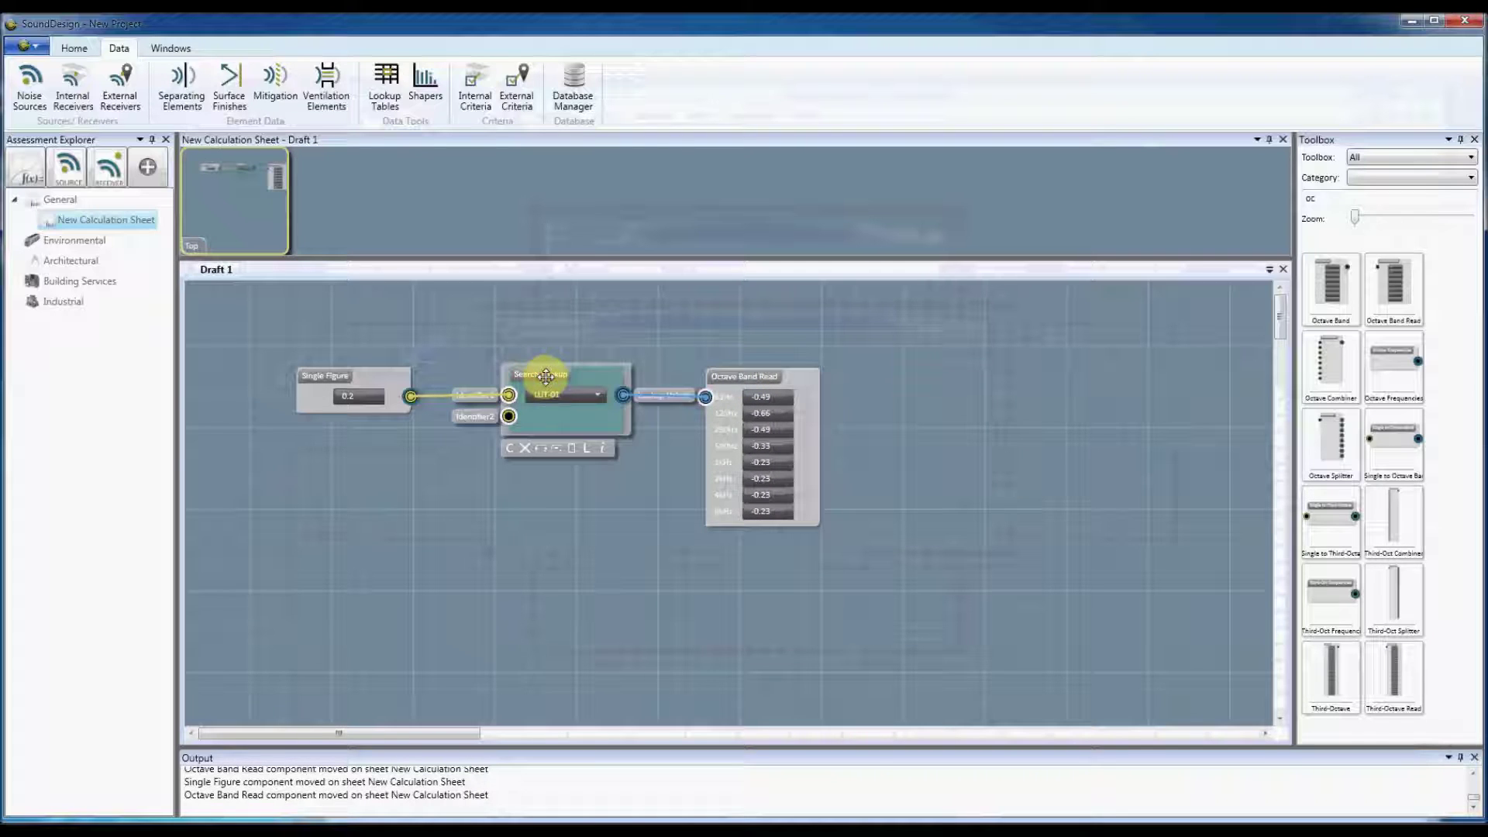
{"action": "left_click", "coordinate": [585, 533]}
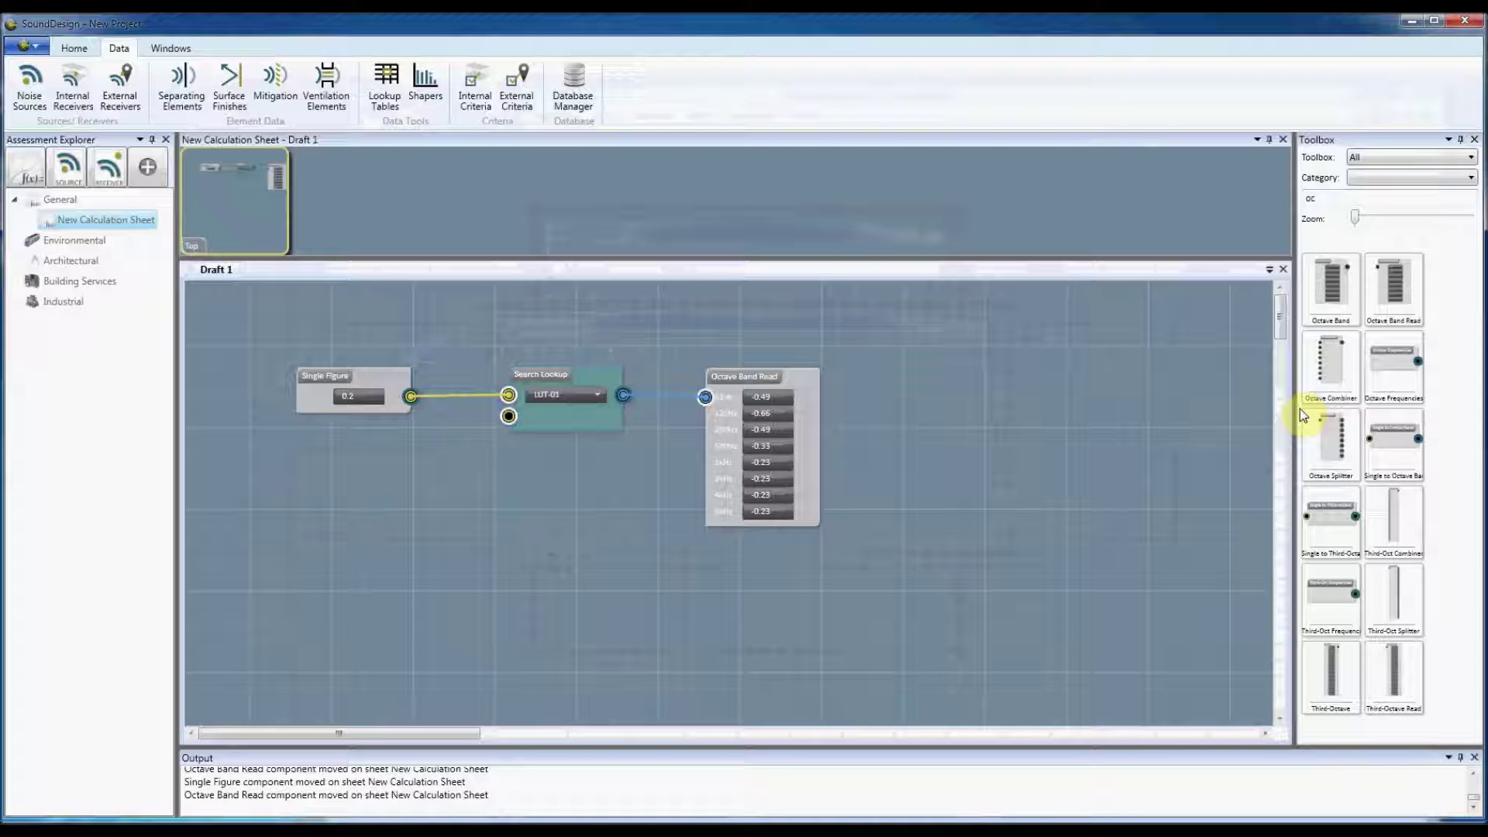
{"action": "left_click", "coordinate": [558, 380]}
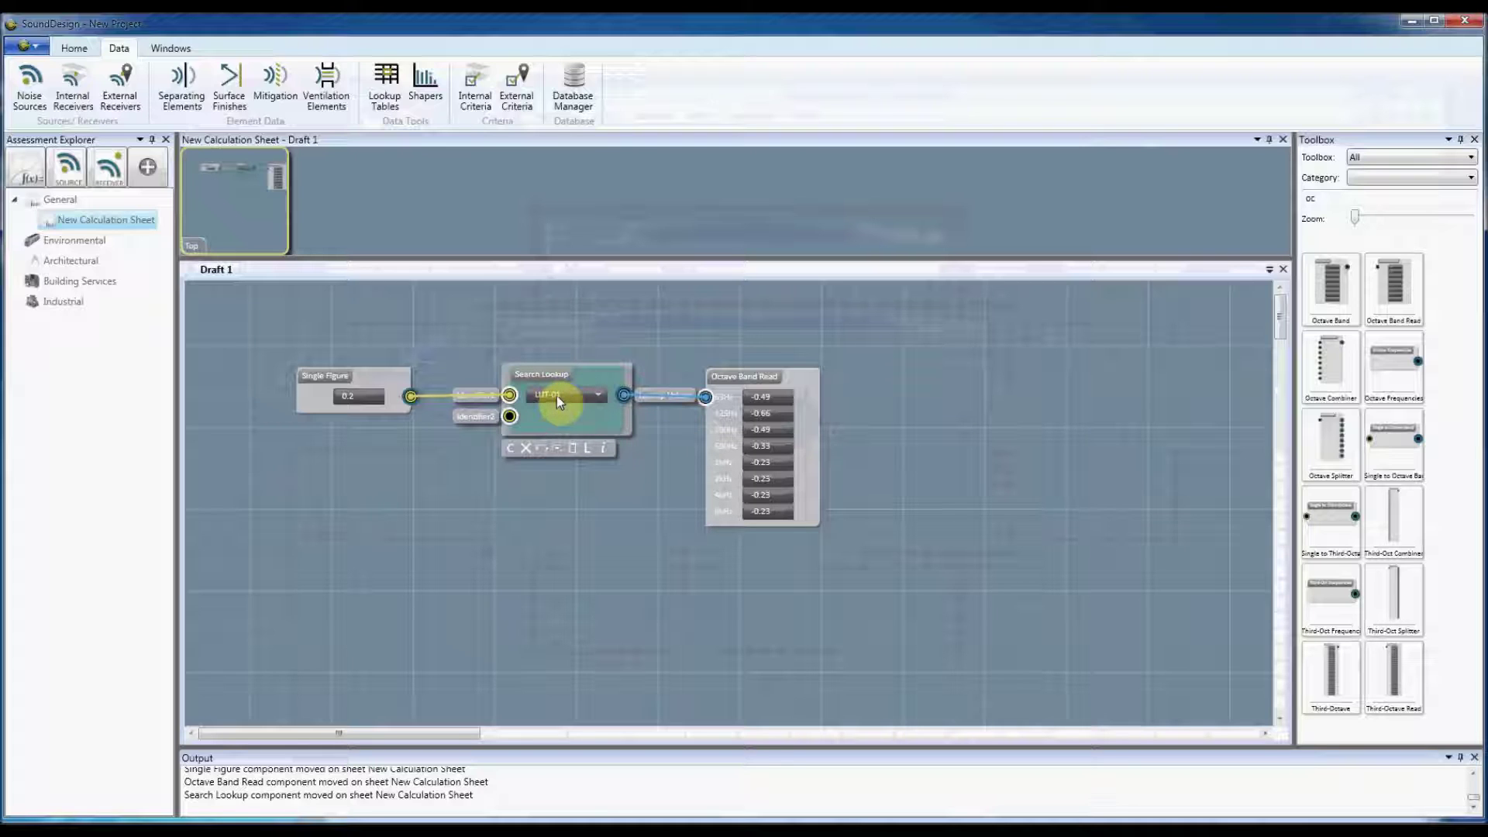
{"action": "left_click_drag", "start_coordinate": [548, 376], "coordinate": [543, 376]}
{"action": "left_click_drag", "start_coordinate": [328, 390], "coordinate": [323, 389]}
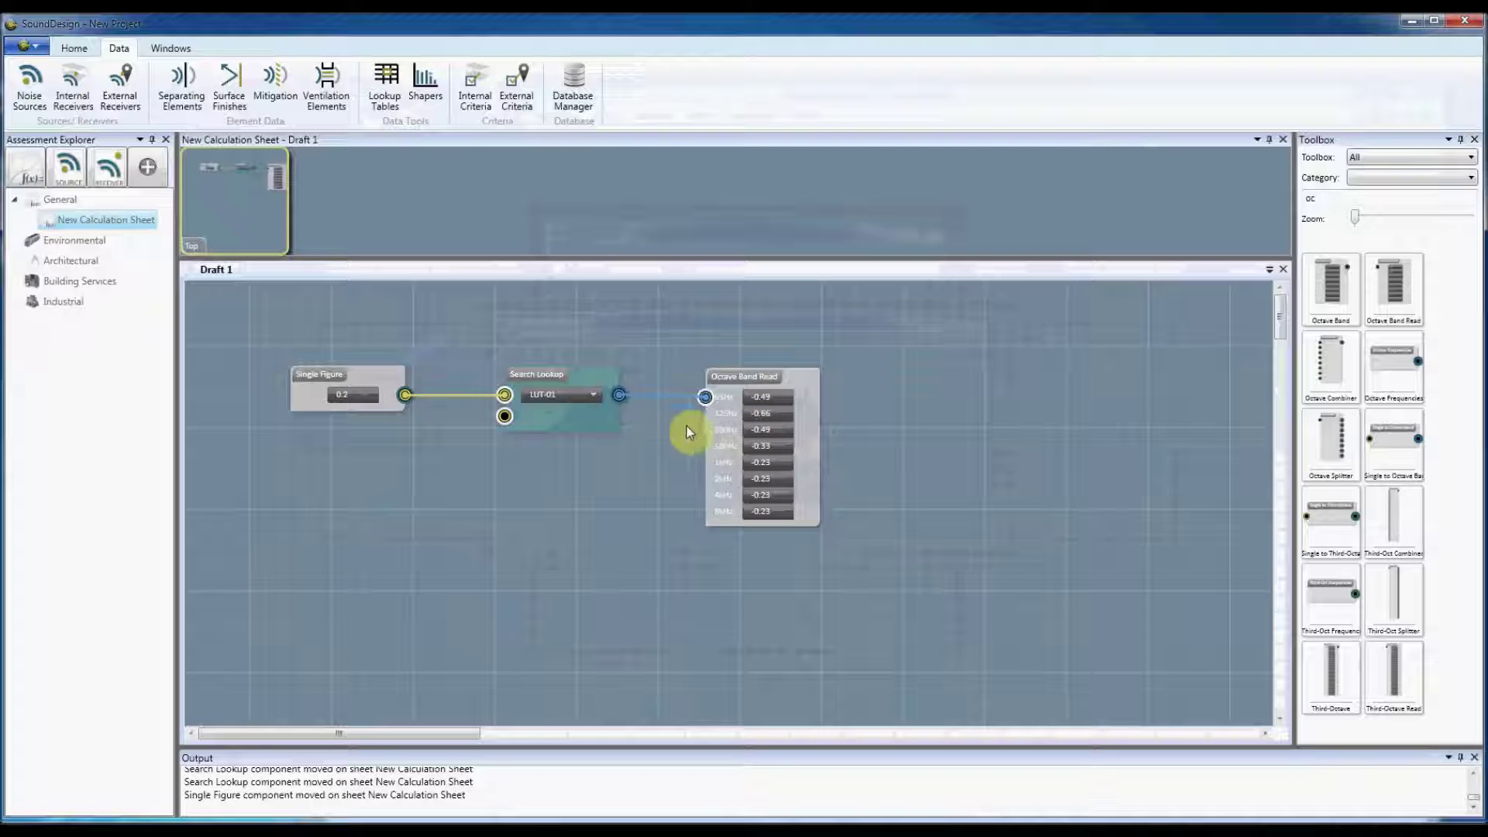
Group the three connected nodes into a New Container.
{"action": "left_click_drag", "start_coordinate": [880, 563], "coordinate": [263, 336]}
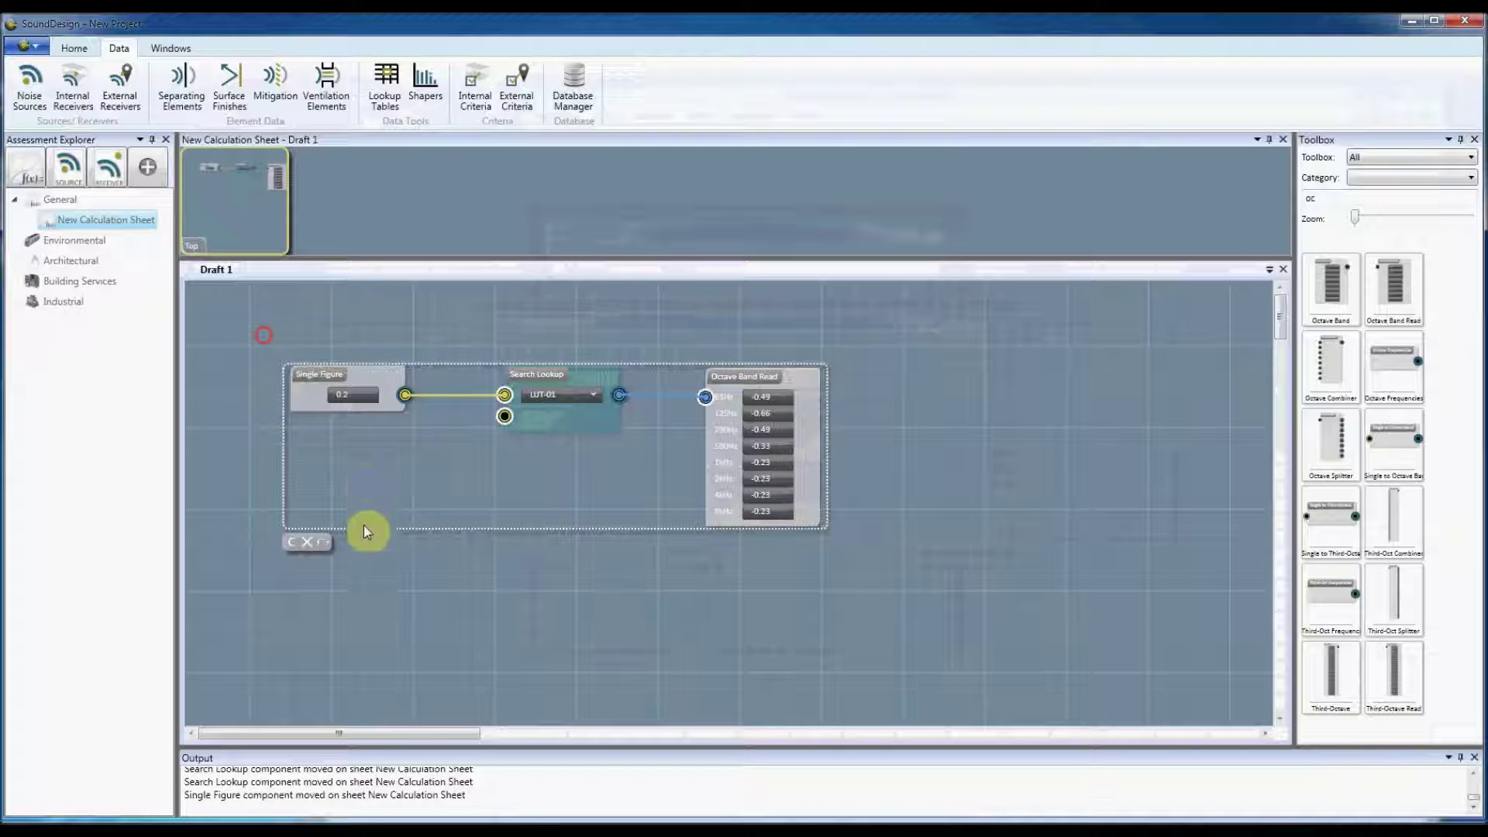
{"action": "left_click", "coordinate": [323, 545]}
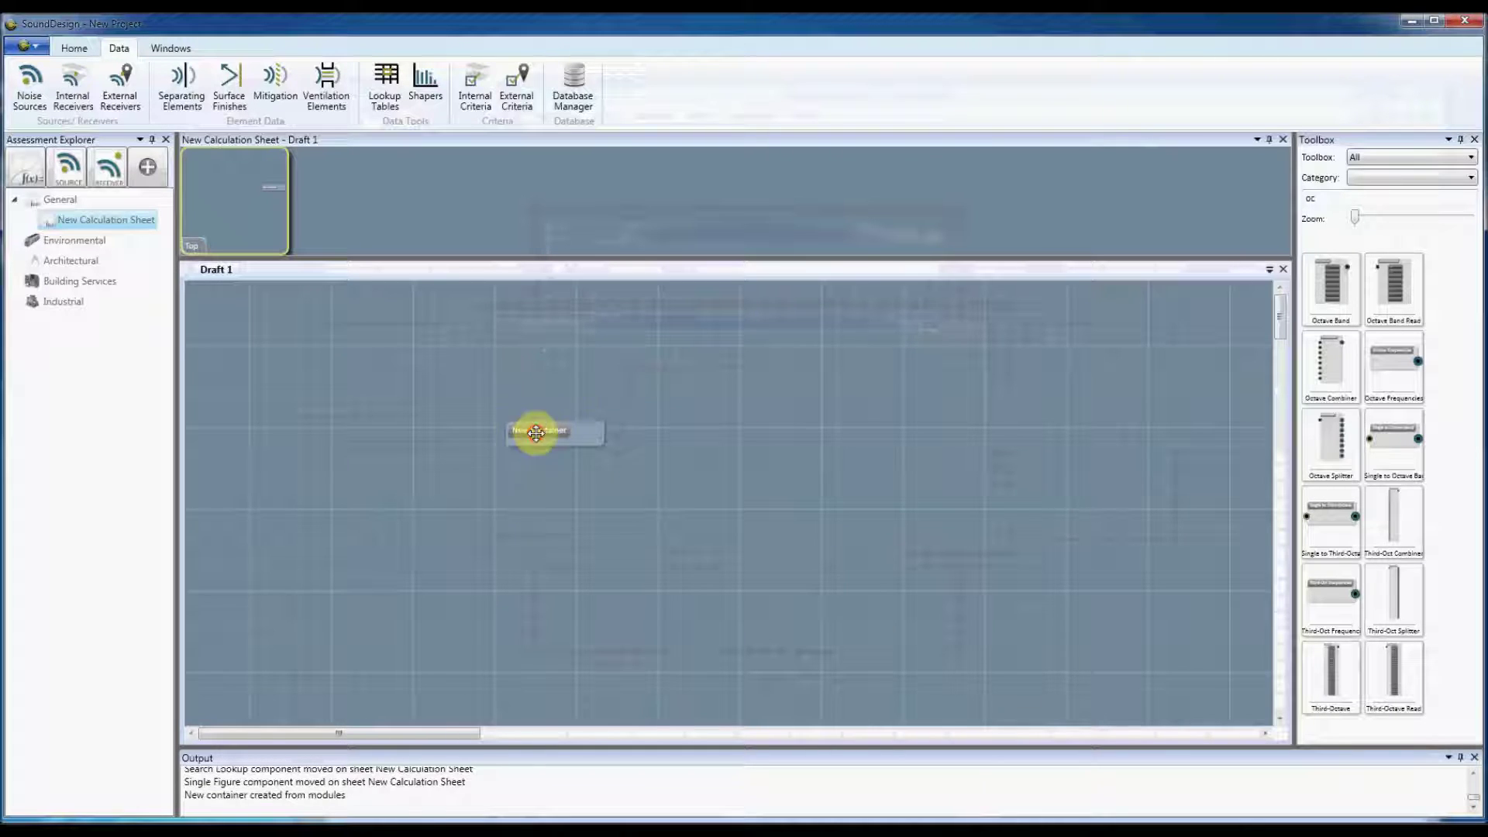
{"action": "left_click_drag", "start_coordinate": [536, 432], "coordinate": [527, 409]}
Inside the container, make Single Figure and Octave Band Read visible on parent.
{"action": "left_click", "coordinate": [568, 445]}
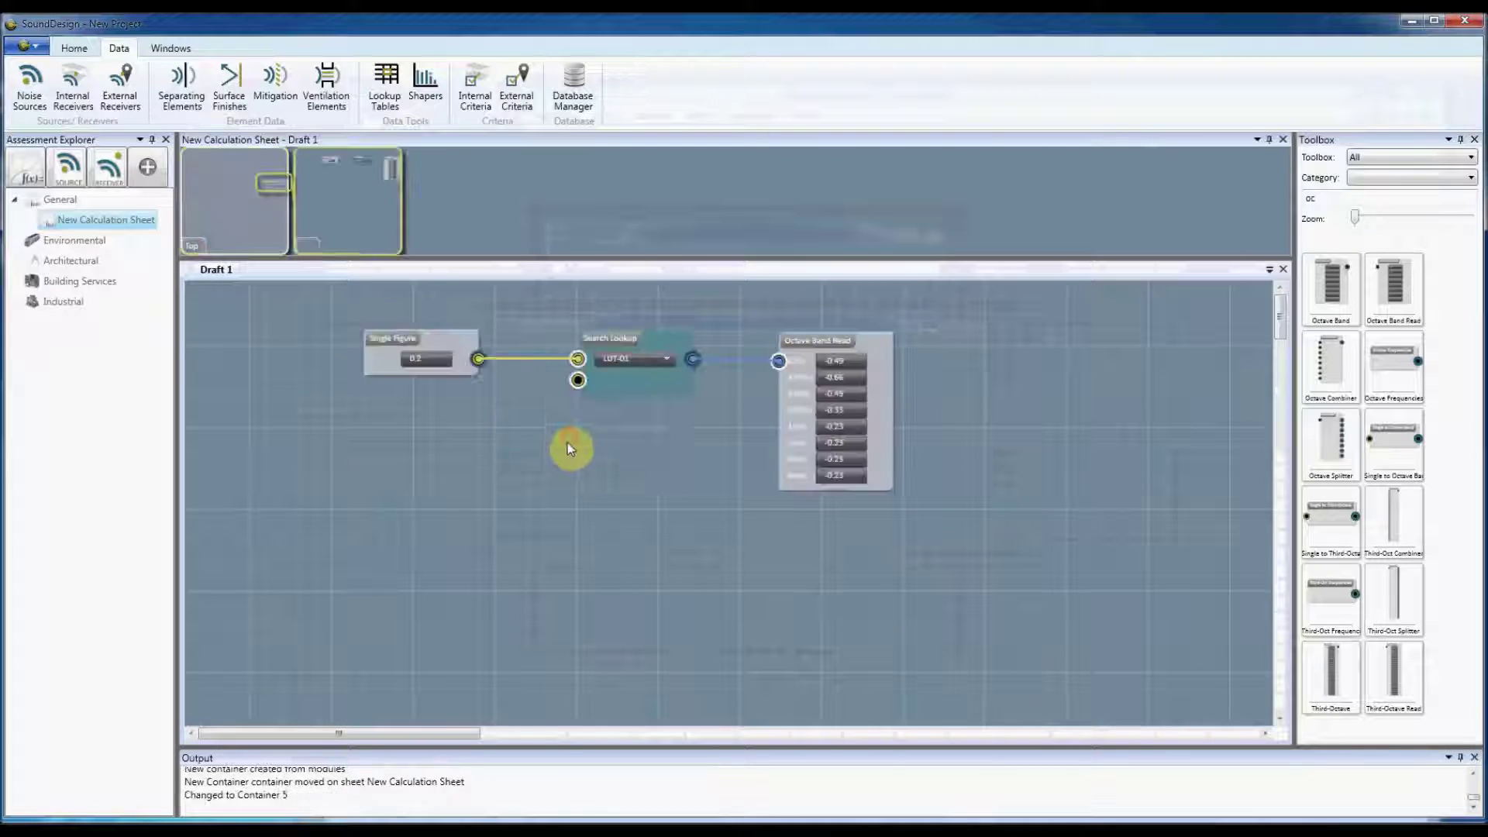
{"action": "left_click", "coordinate": [836, 339]}
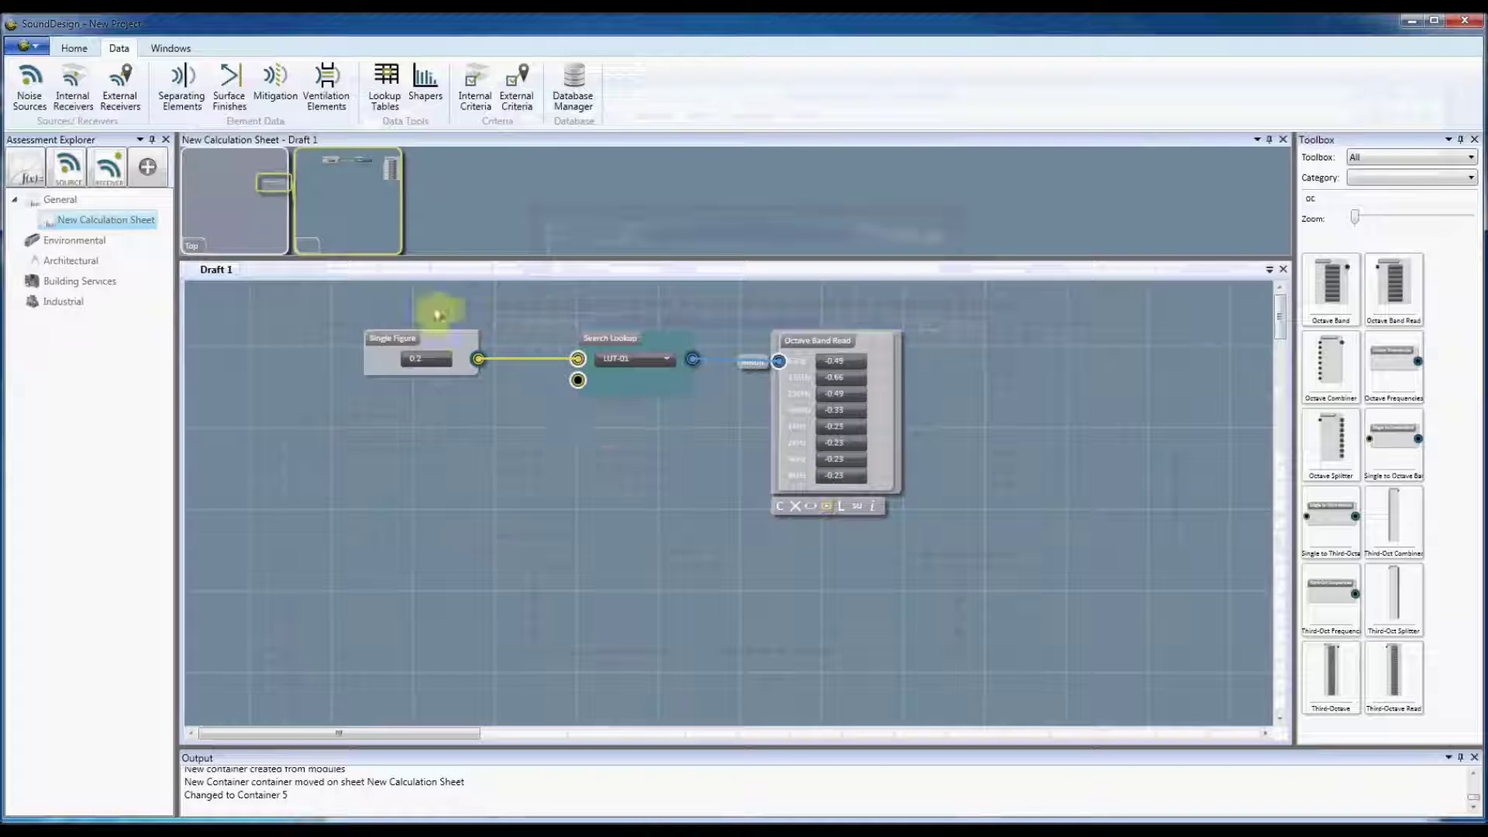
{"action": "left_click", "coordinate": [423, 341]}
{"action": "left_click", "coordinate": [411, 391]}
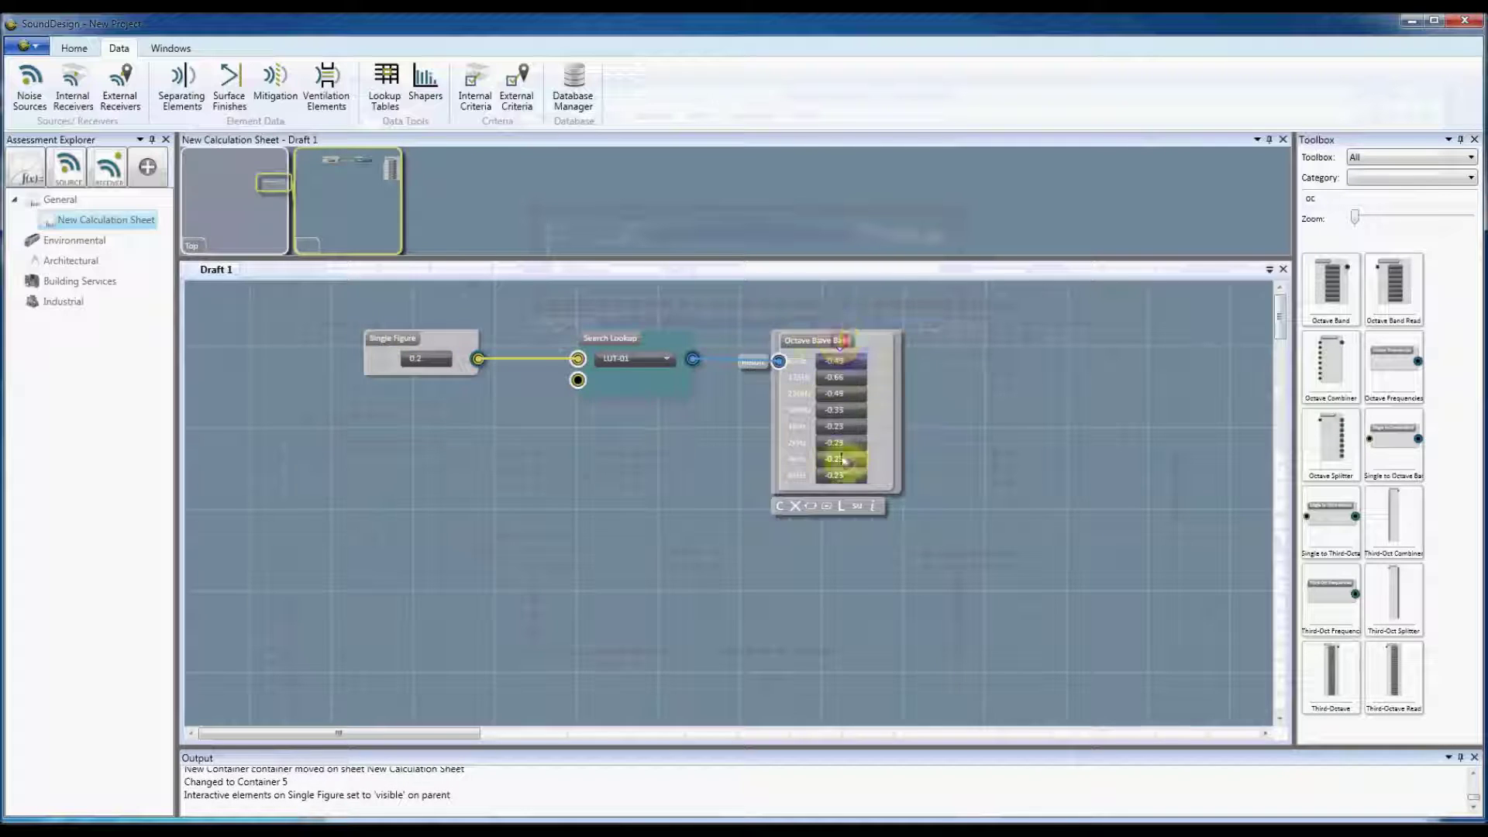
{"action": "left_click", "coordinate": [825, 506]}
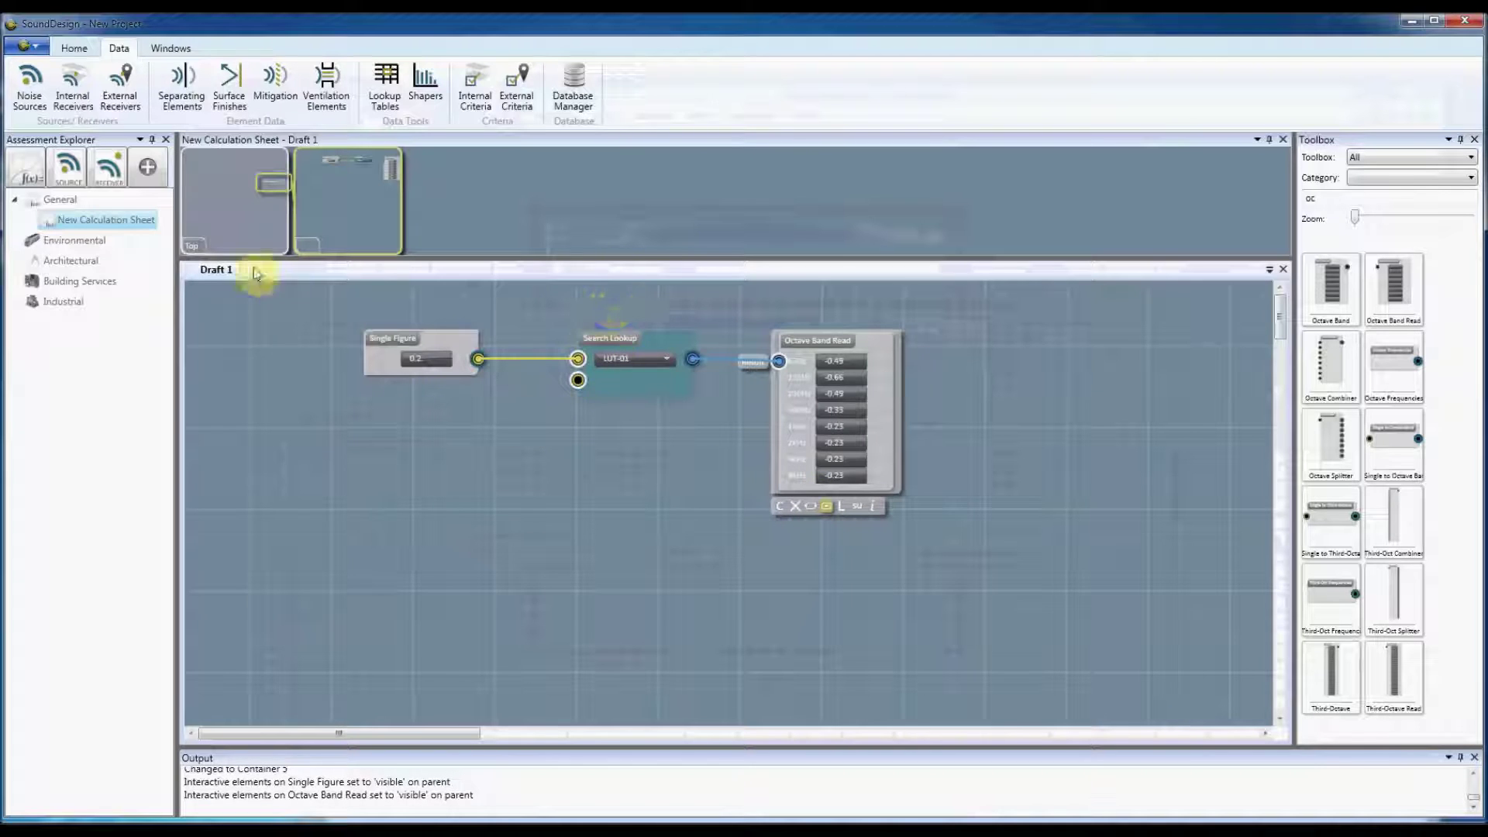
Return to Draft 1's top level and shift the New Container up-left.
{"action": "left_click", "coordinate": [254, 241]}
{"action": "mouse_move", "coordinate": [565, 399]}
{"action": "left_mouse_down"}
{"action": "mouse_move", "coordinate": [552, 402]}
{"action": "mouse_move", "coordinate": [585, 386]}
{"action": "left_mouse_up"}
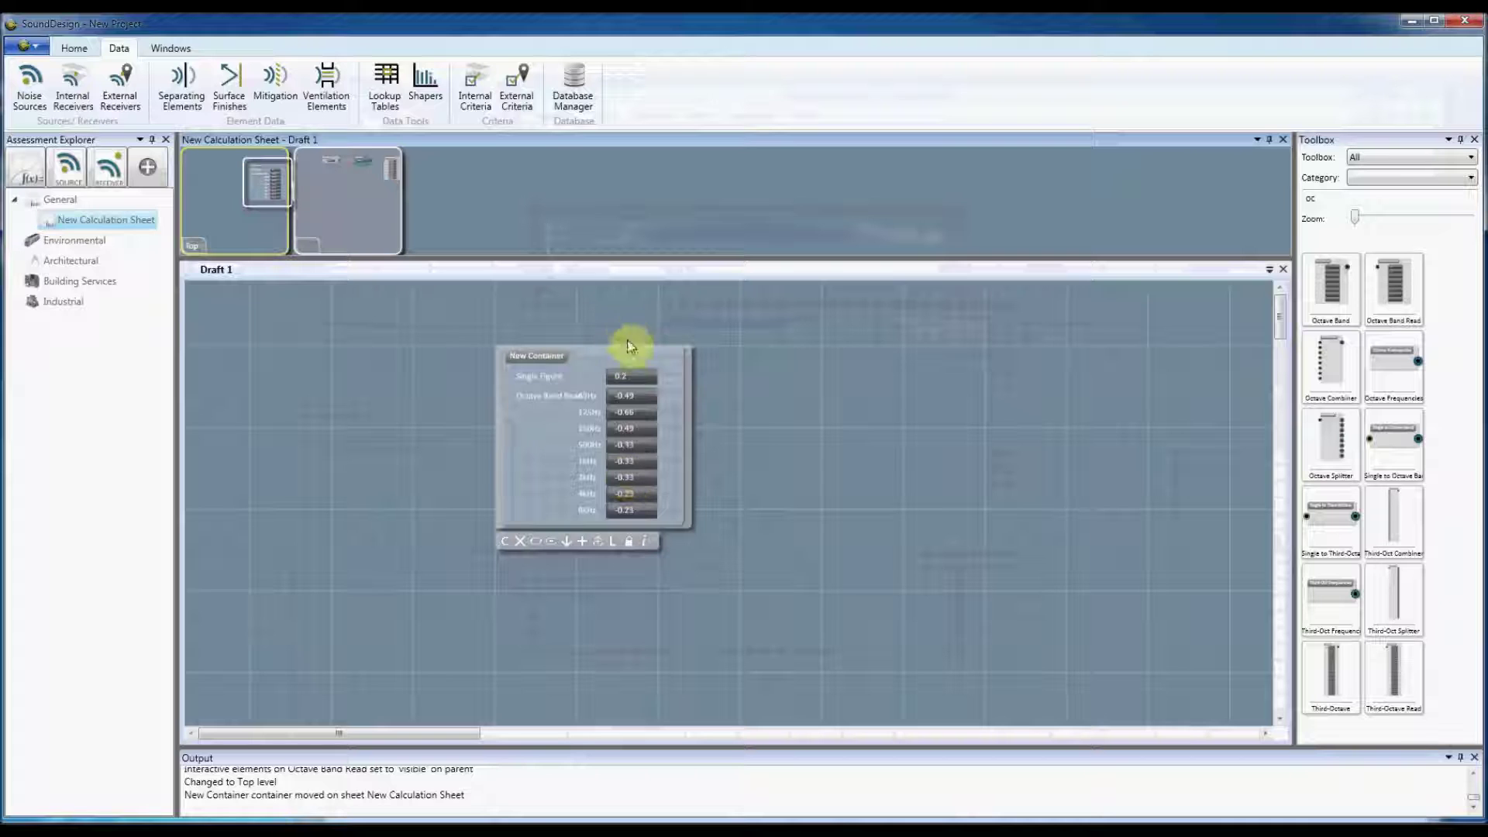
{"action": "left_click_drag", "start_coordinate": [537, 359], "coordinate": [525, 350]}
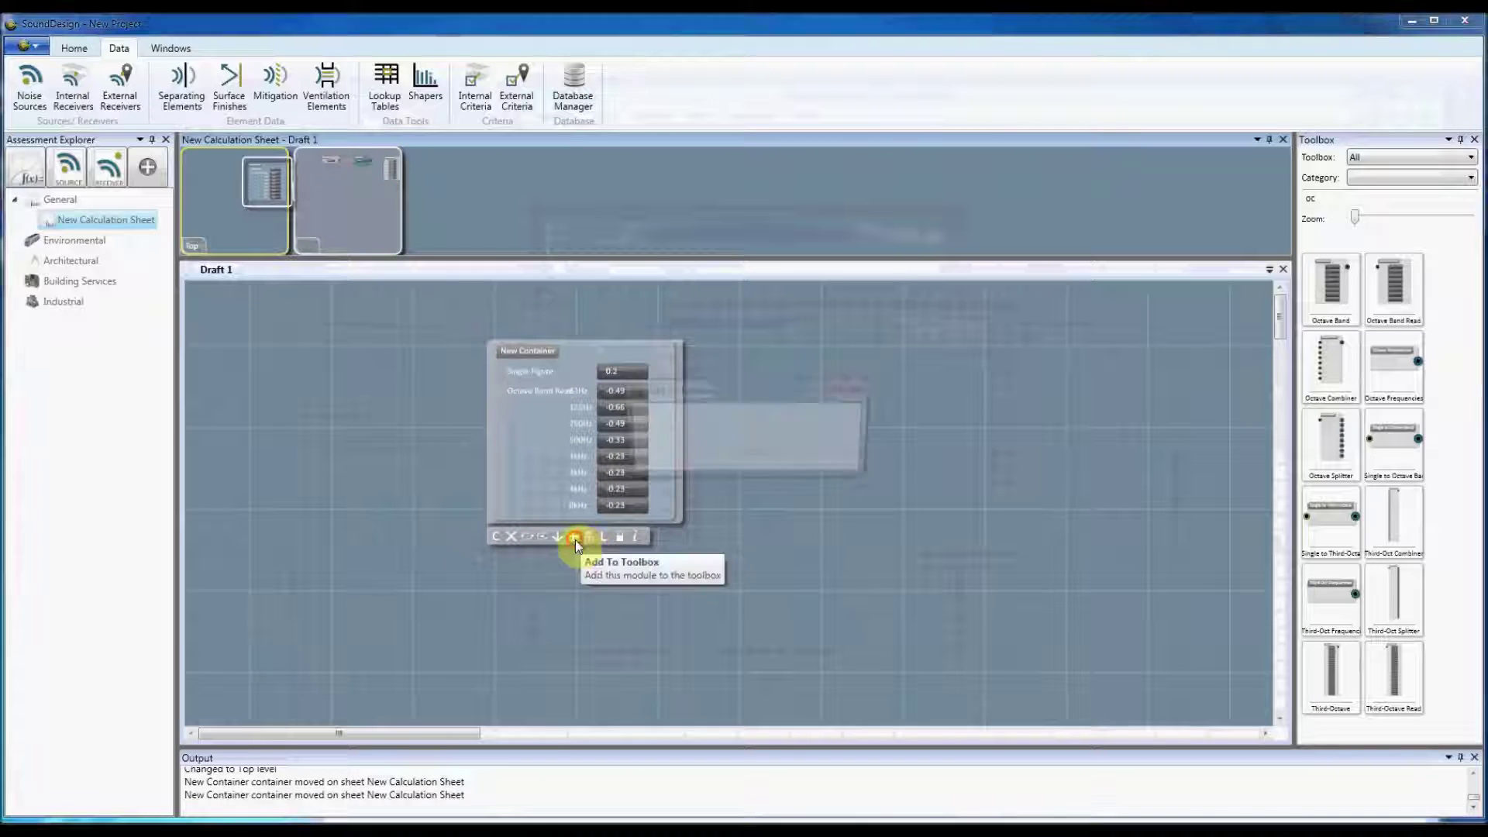
Add the New Container to the toolbox and place a second copy right of the first.
{"action": "left_click", "coordinate": [587, 542]}
{"action": "left_click", "coordinate": [770, 463]}
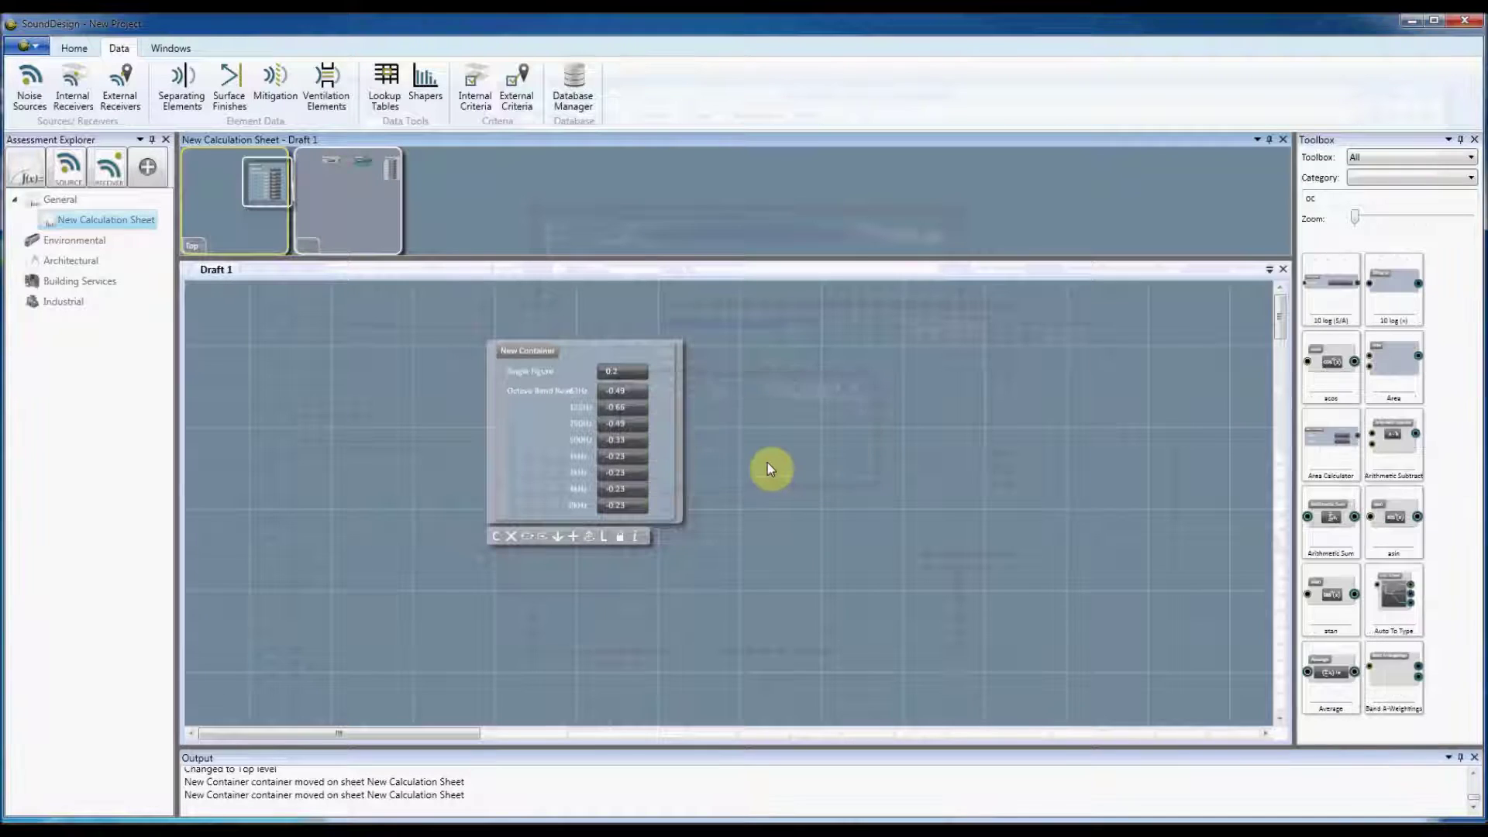
{"action": "left_click", "coordinate": [1389, 203]}
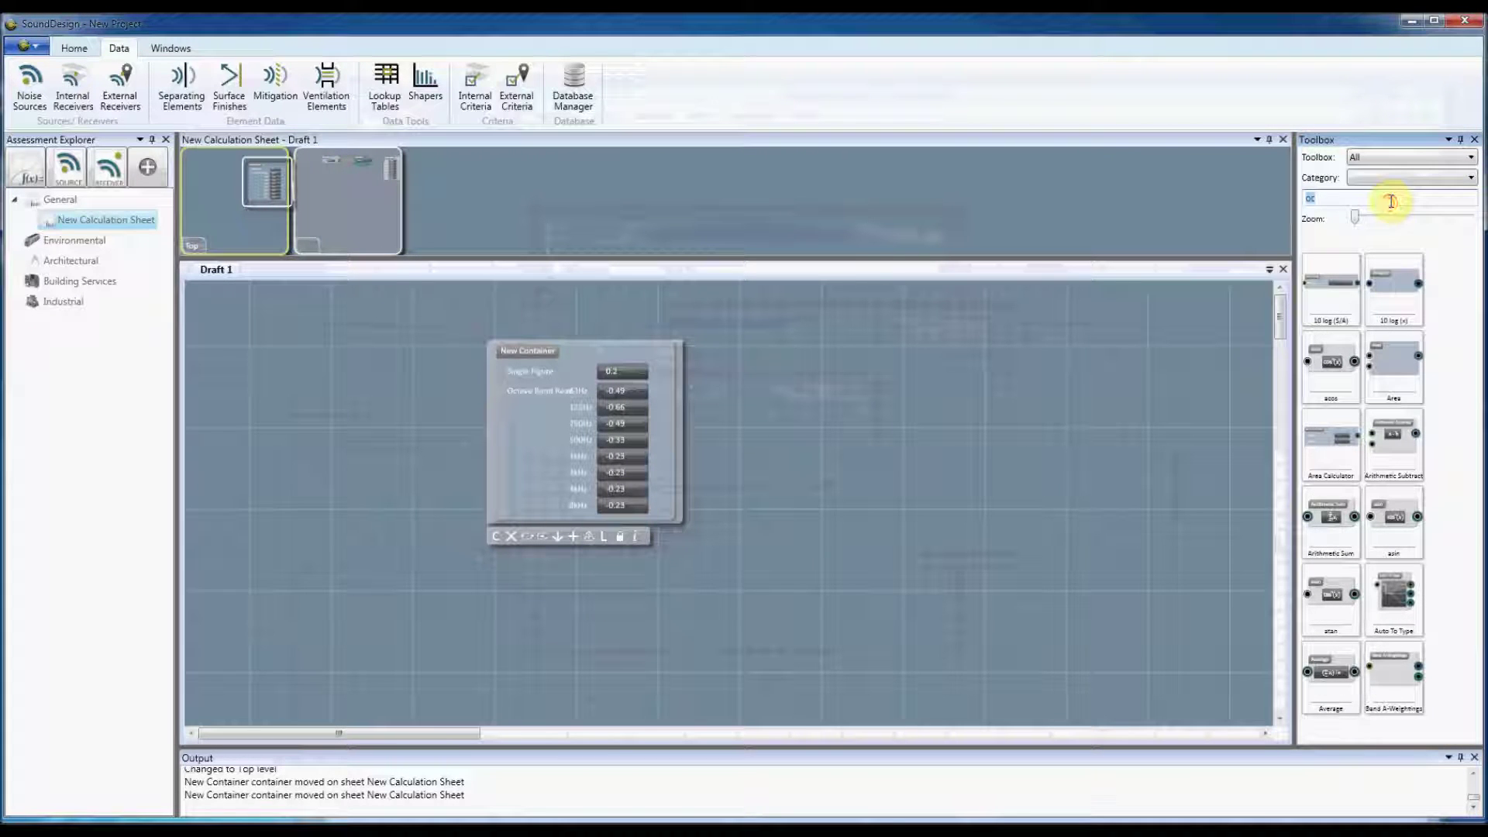
{"action": "type", "text": "new"}
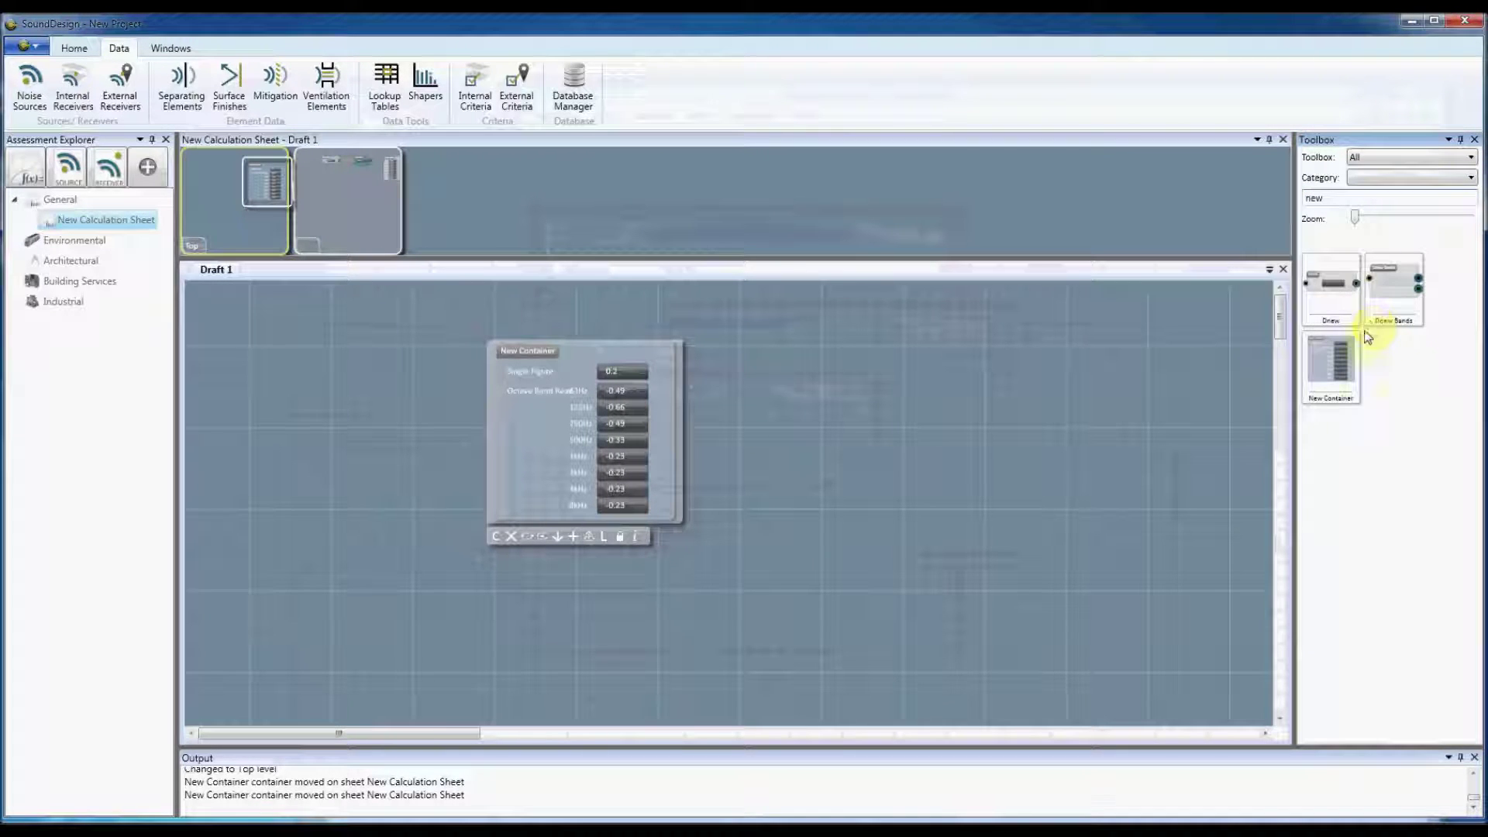
{"action": "left_click_drag", "start_coordinate": [1329, 368], "coordinate": [851, 455]}
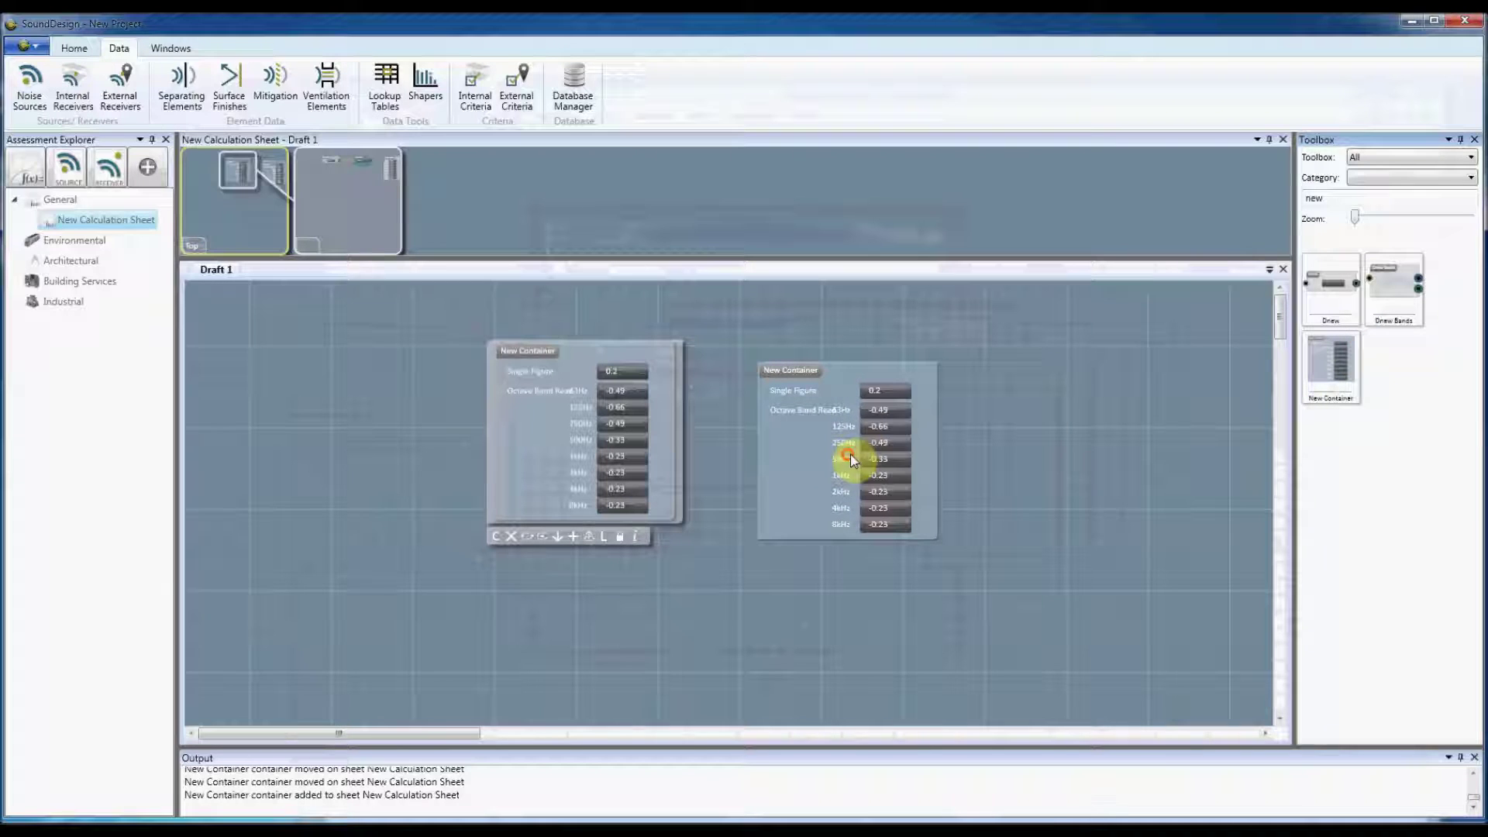
Set the second container's Single Figure to 0.01 and nudge it slightly right.
{"action": "left_click", "coordinate": [880, 390]}
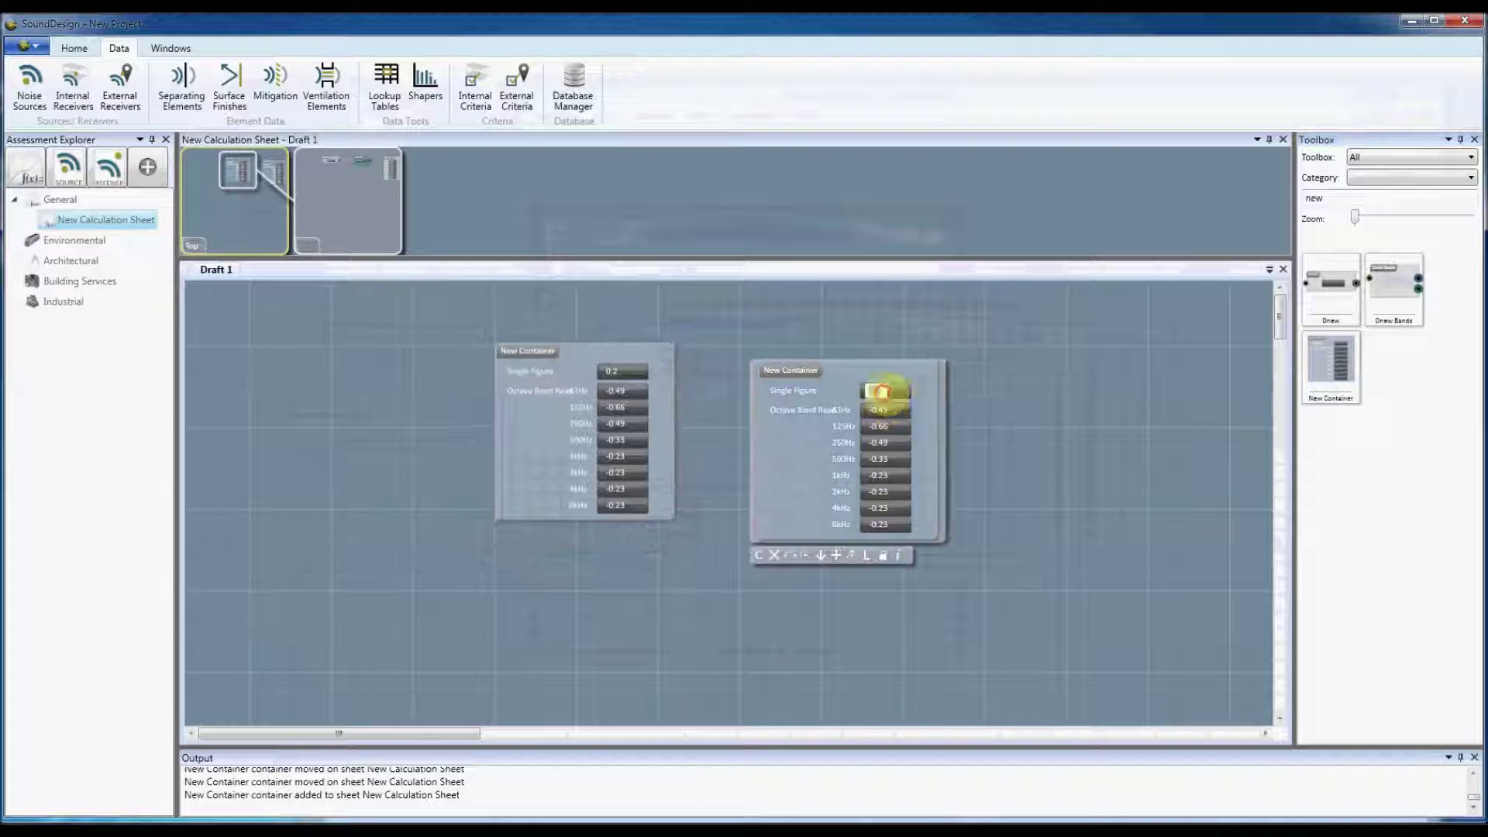
{"action": "type", "text": "0.01"}
{"action": "key", "text": "Return"}
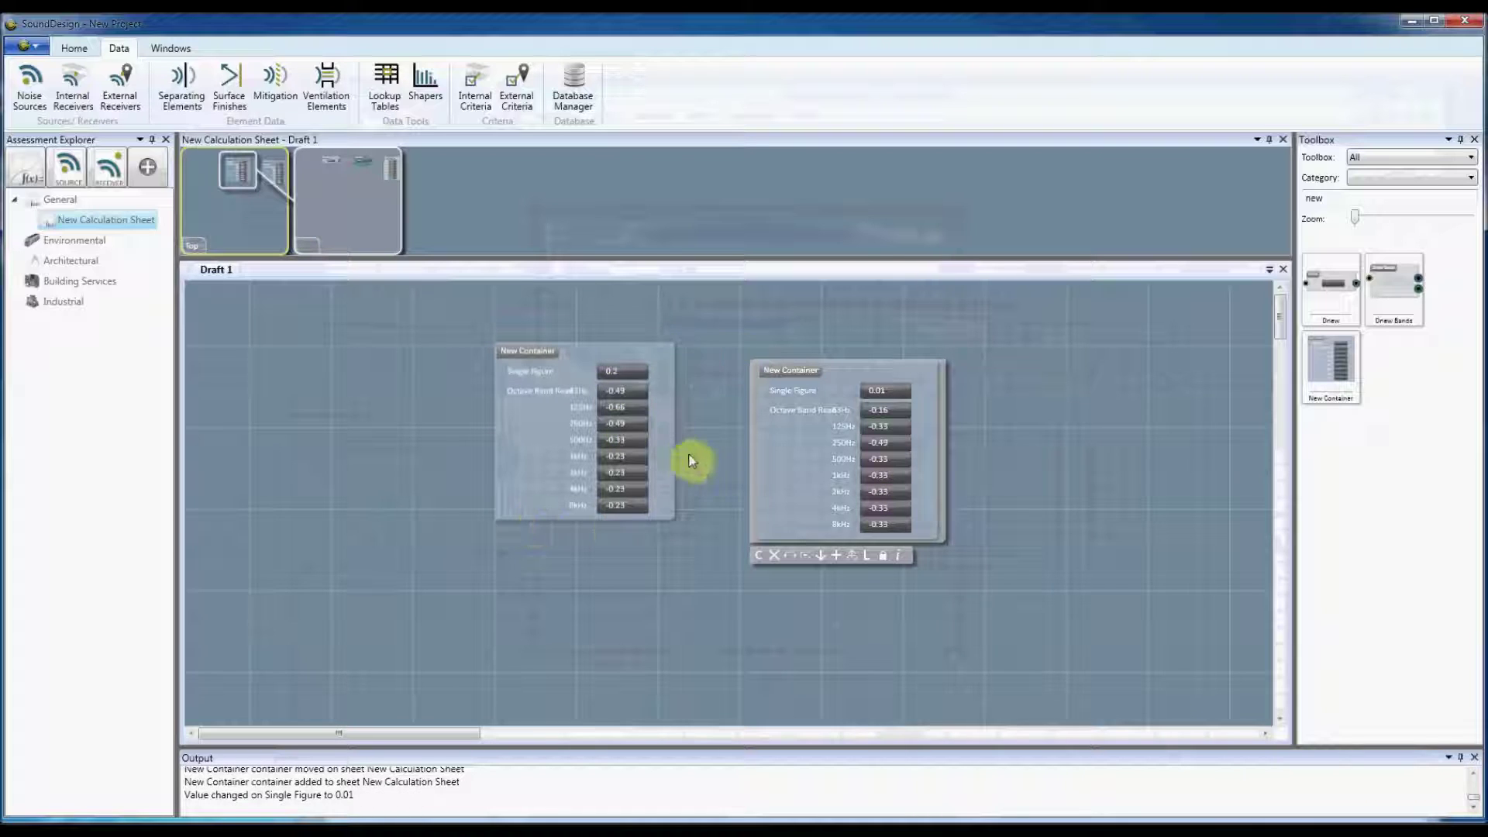
{"action": "left_click_drag", "start_coordinate": [788, 375], "coordinate": [797, 376]}
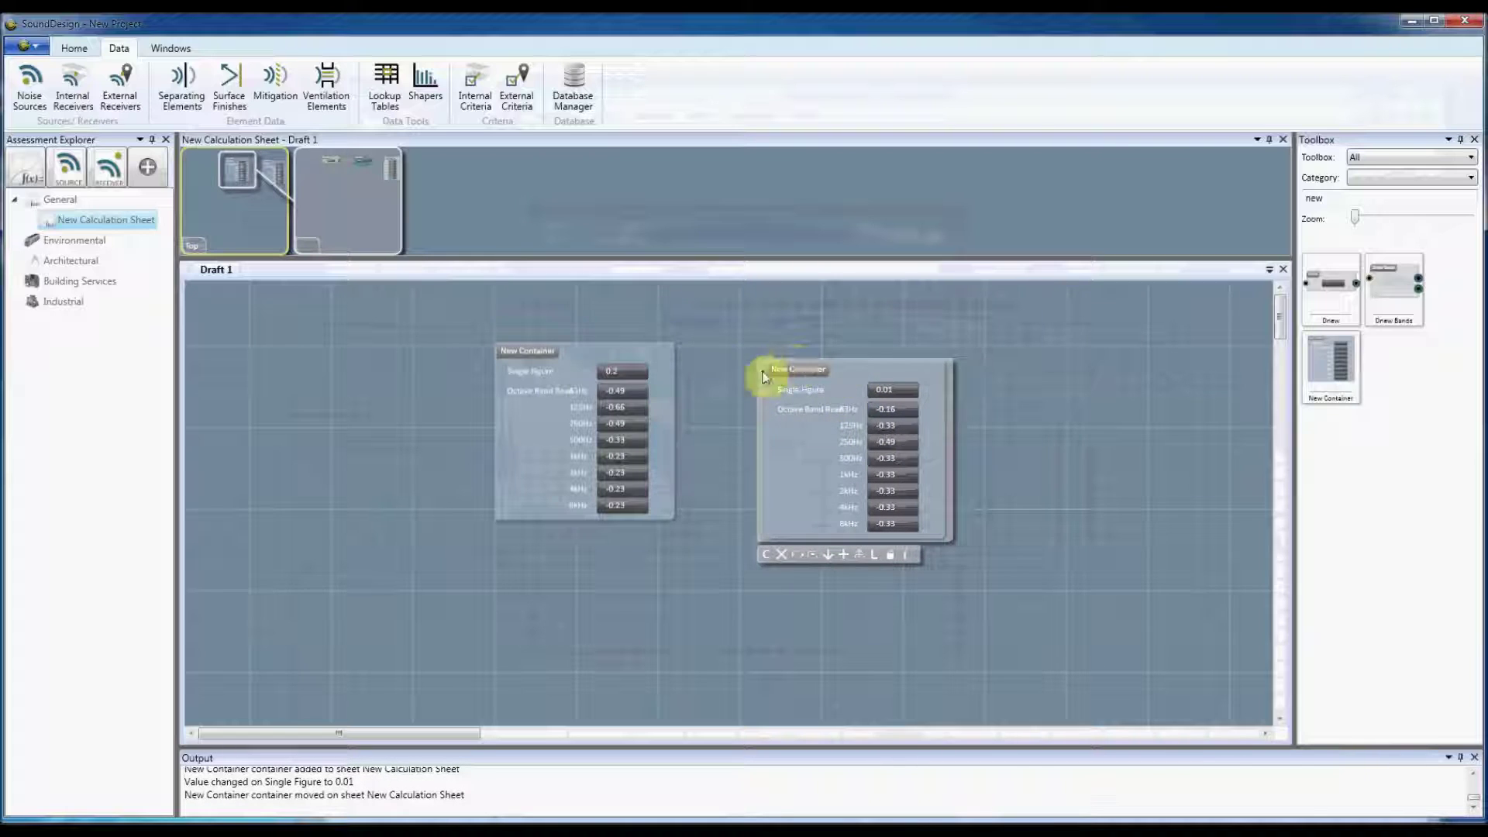
{"action": "left_click", "coordinate": [396, 114]}
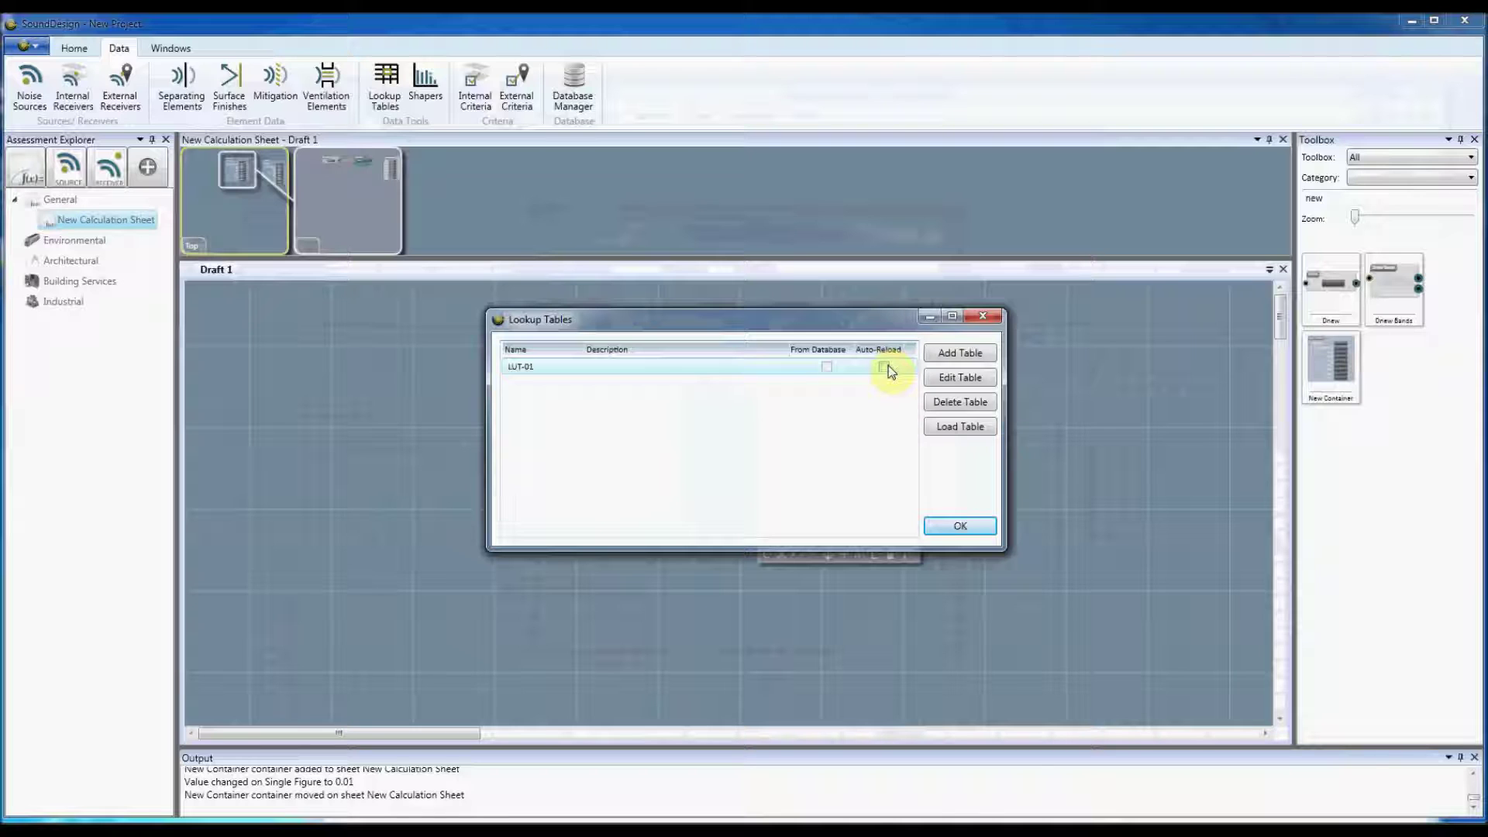
{"action": "left_click_drag", "start_coordinate": [849, 326], "coordinate": [681, 392]}
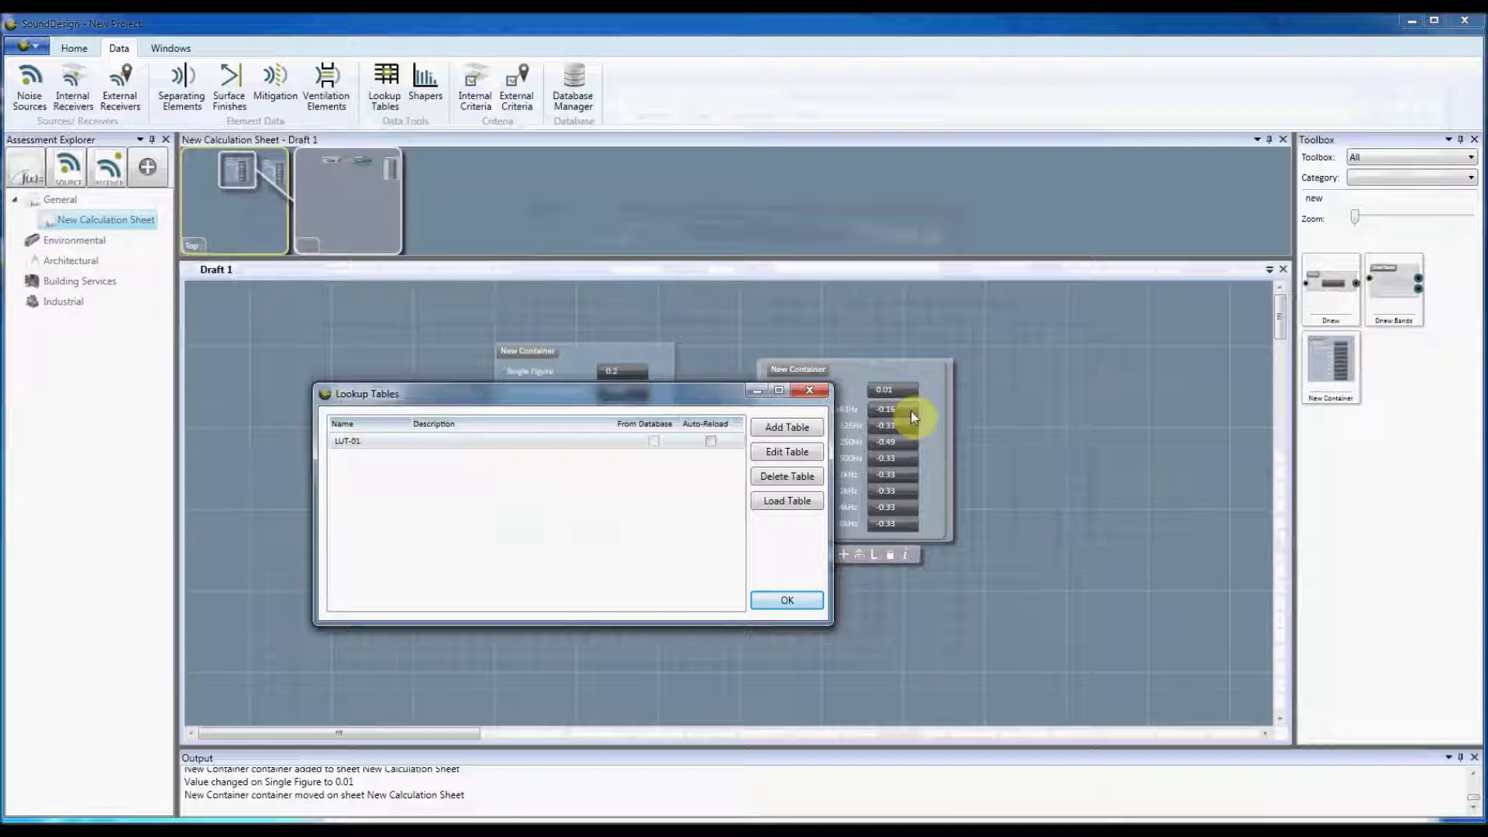
{"action": "left_click", "coordinate": [806, 402]}
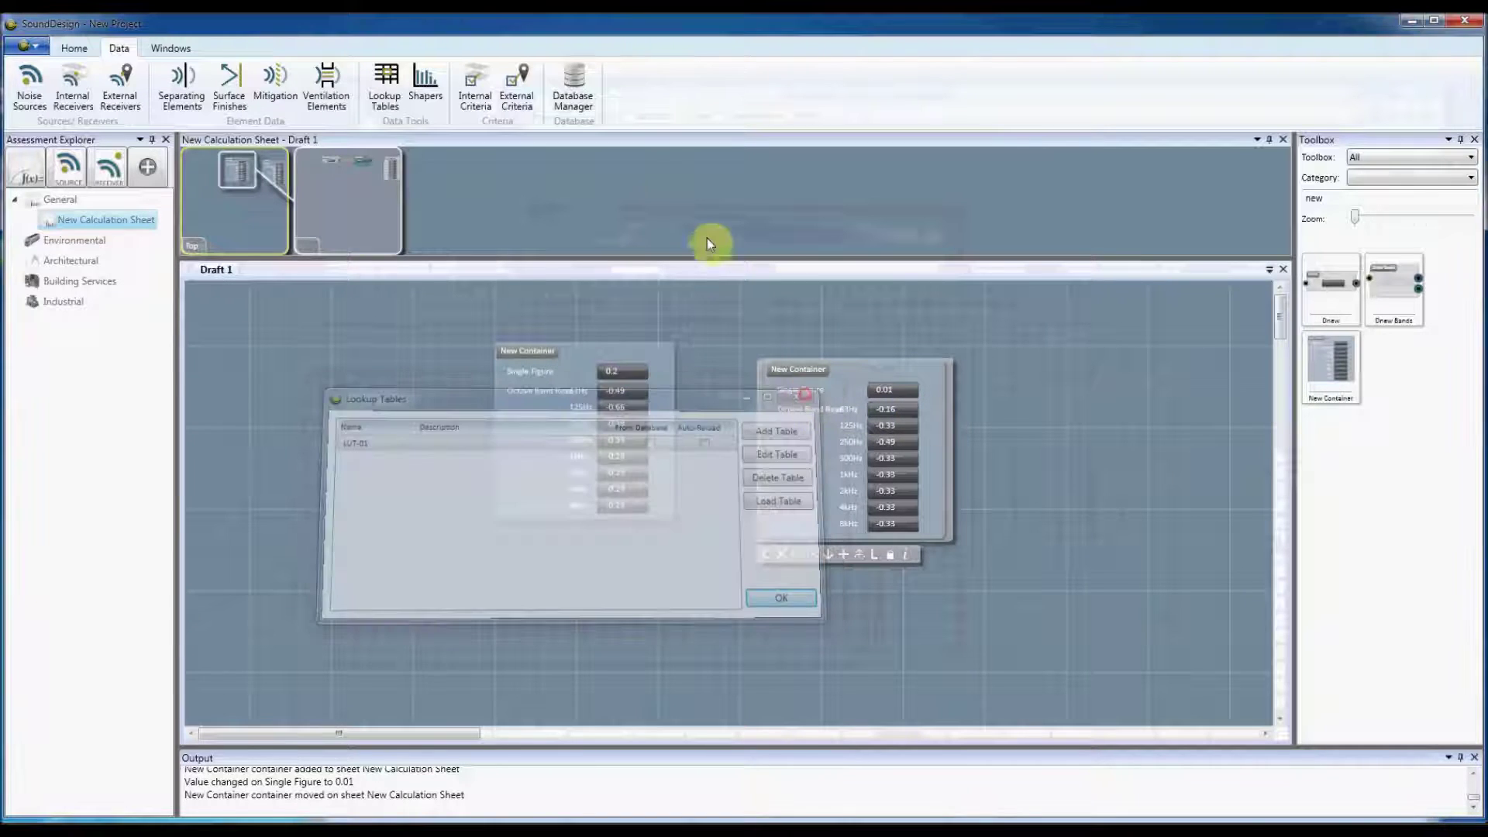
{"action": "left_click", "coordinate": [374, 100]}
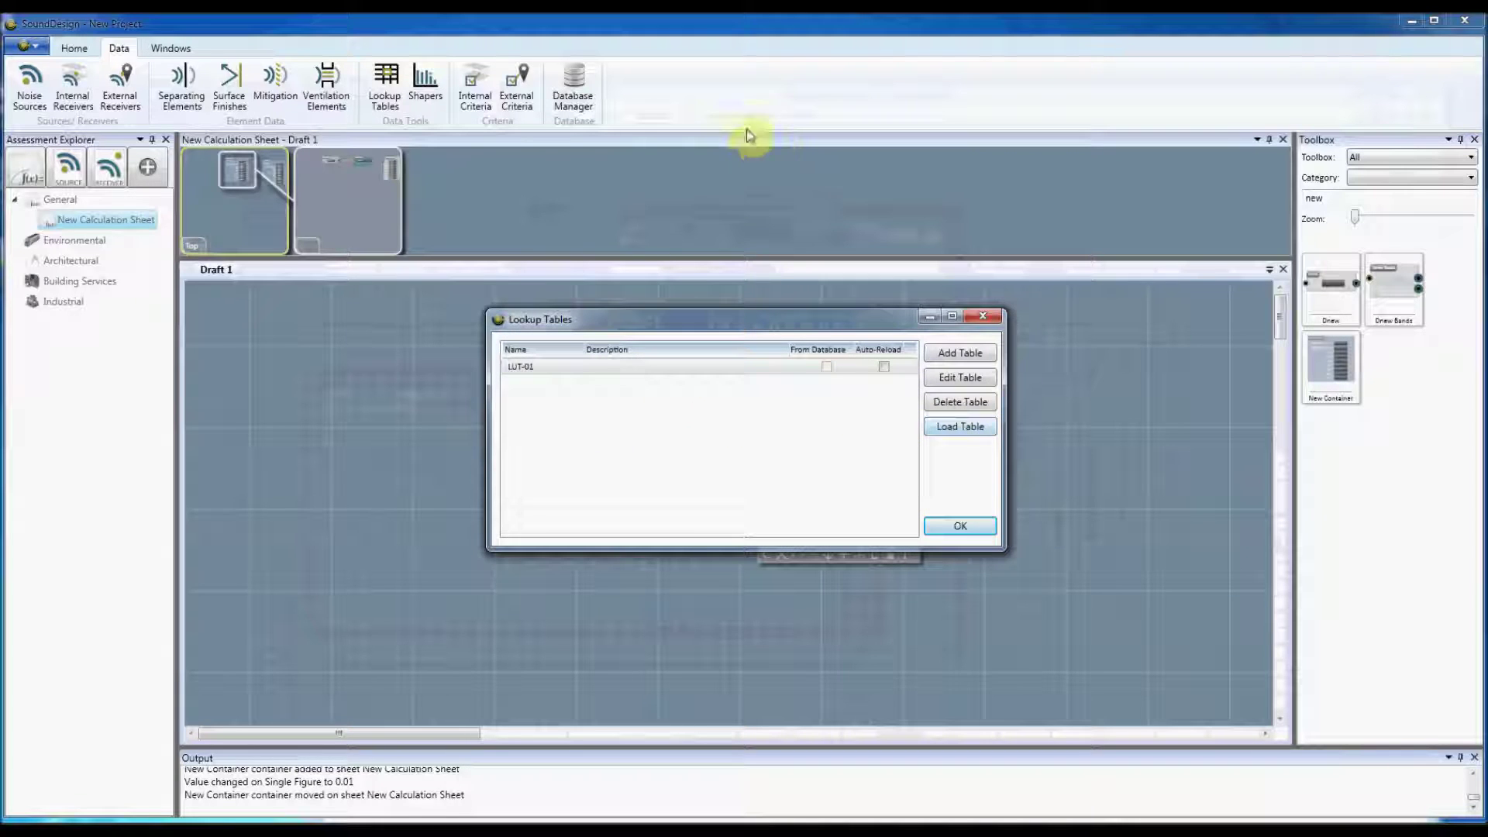
{"action": "left_click", "coordinate": [984, 318]}
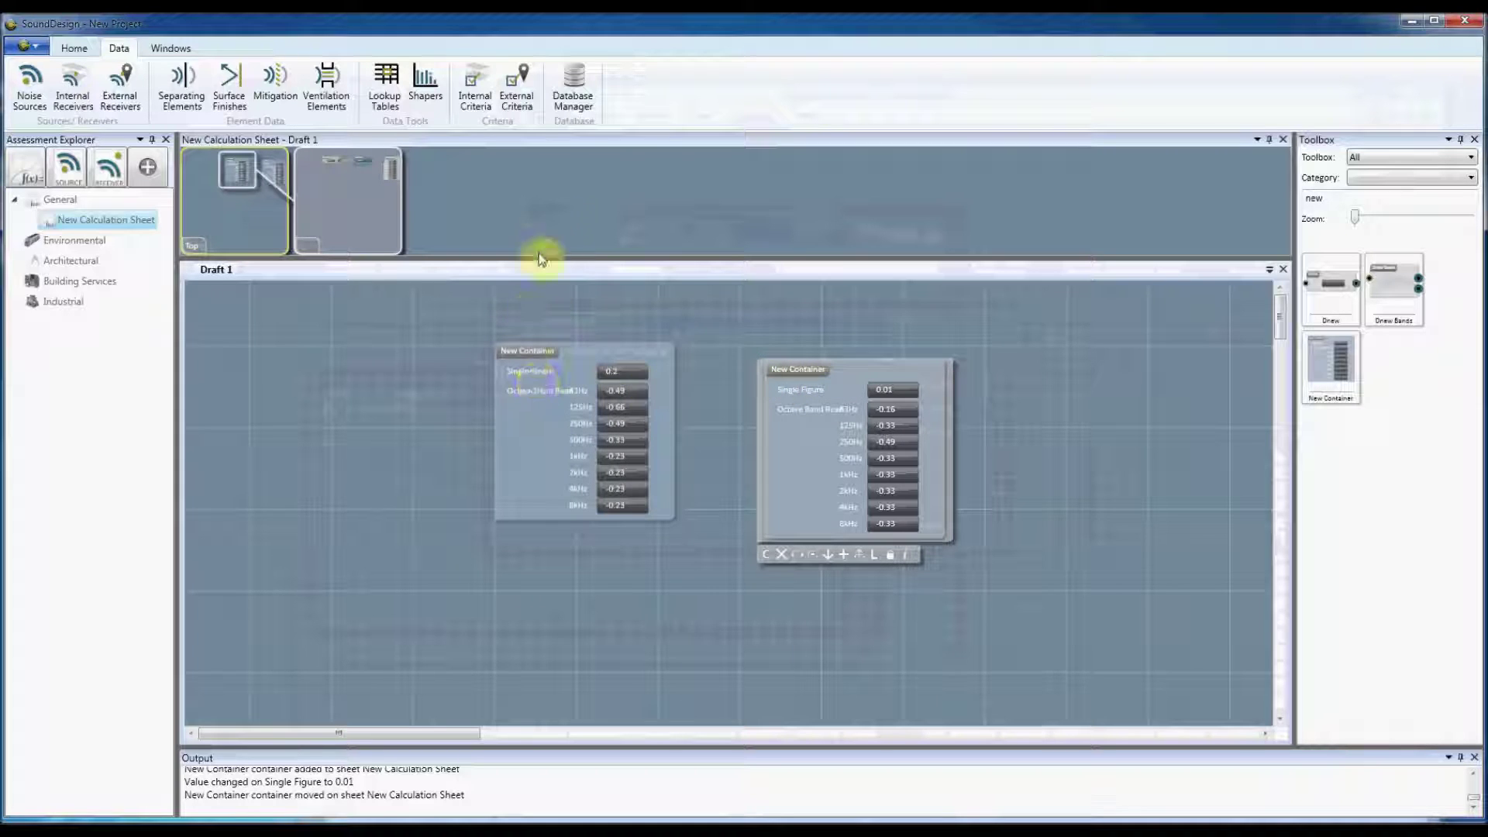
Open the Database Manager and select the Example Database row.
{"action": "left_click", "coordinate": [592, 92]}
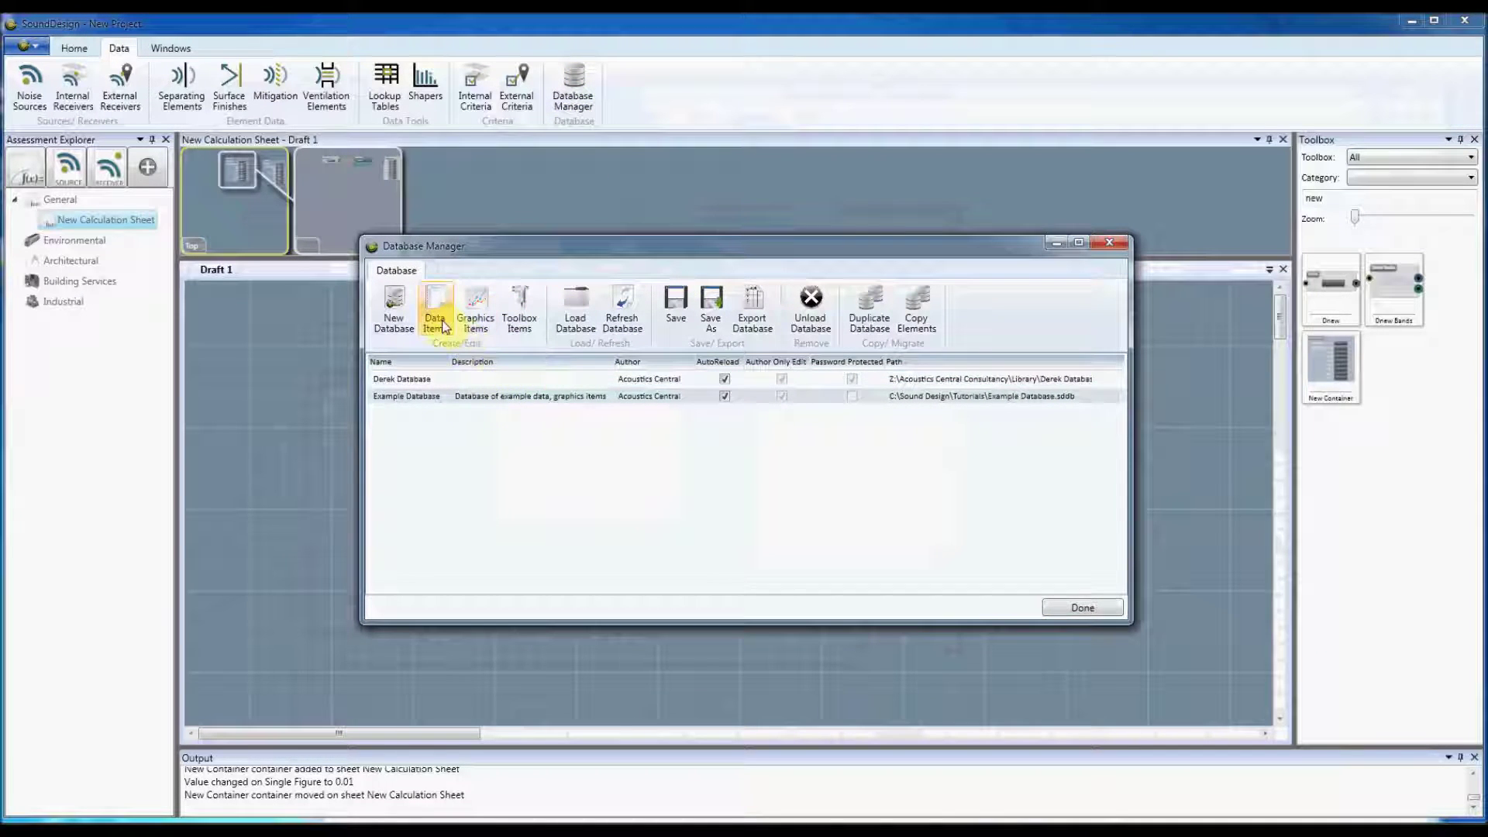
{"action": "left_click", "coordinate": [427, 396]}
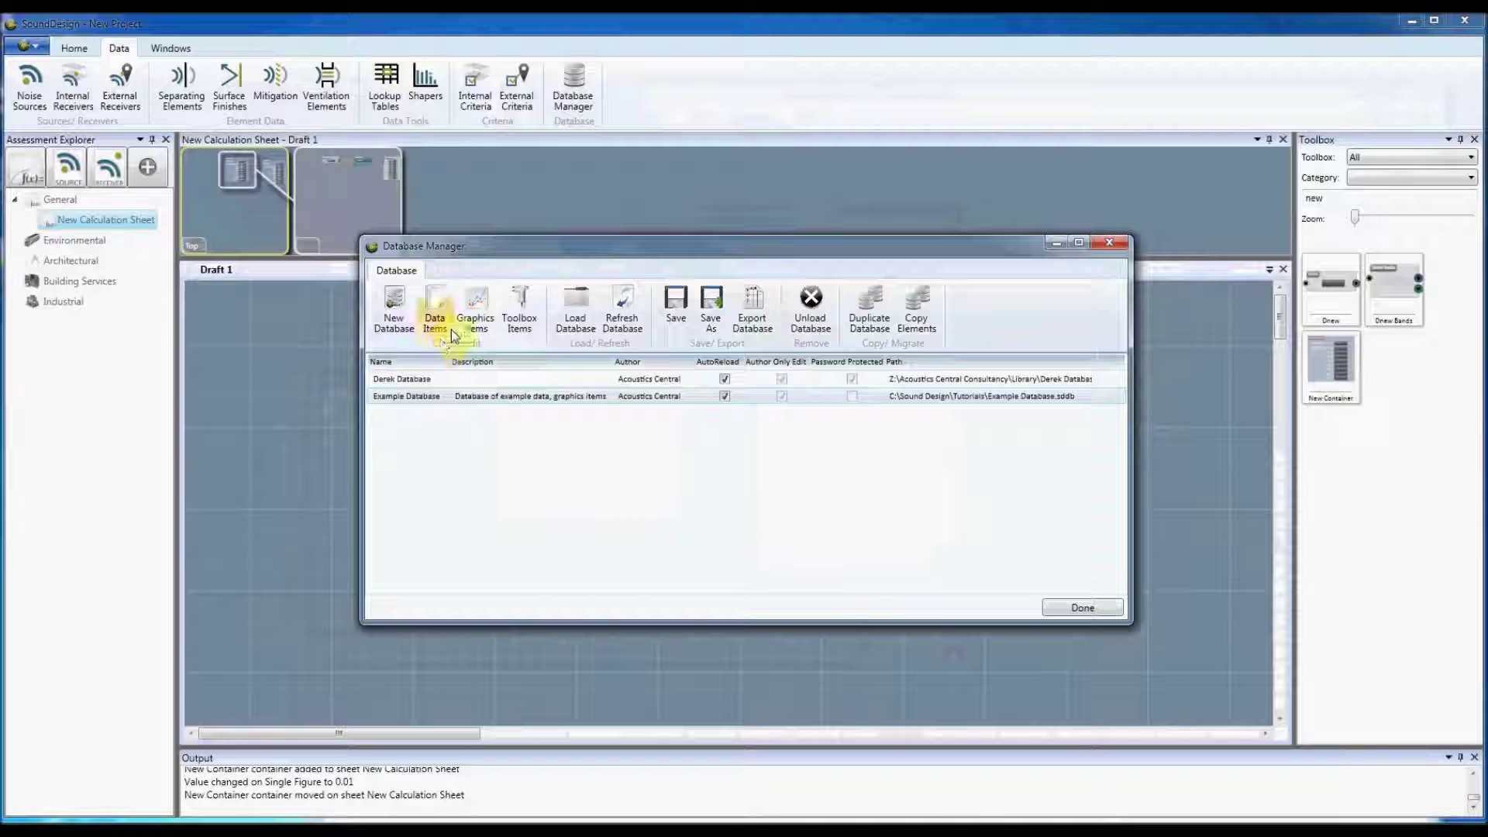